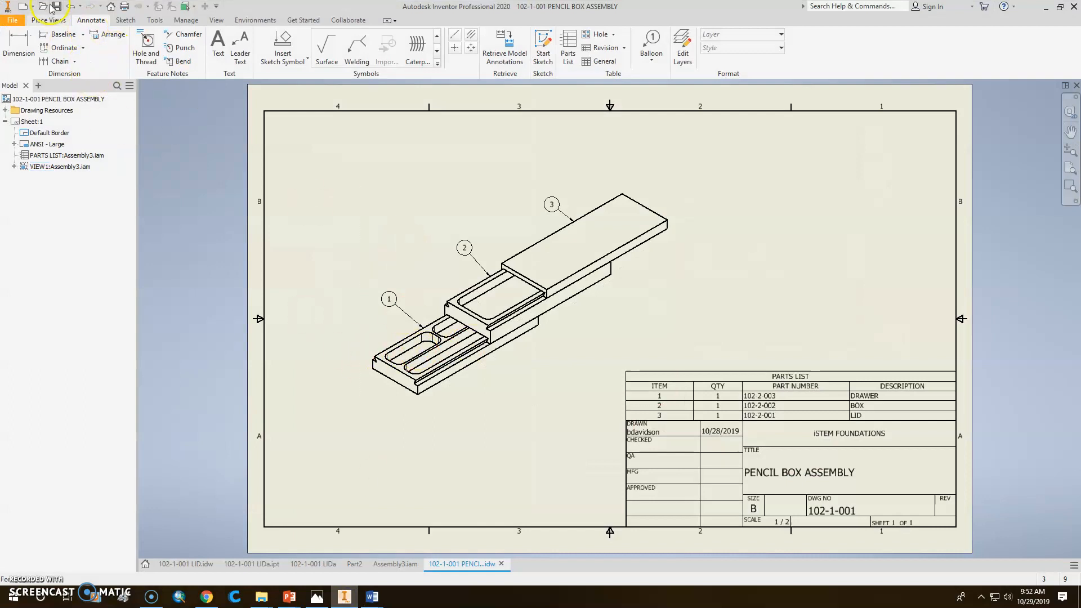
Create a new part file from the English Standard (in).ipt template
{"action": "left_click", "coordinate": [23, 7]}
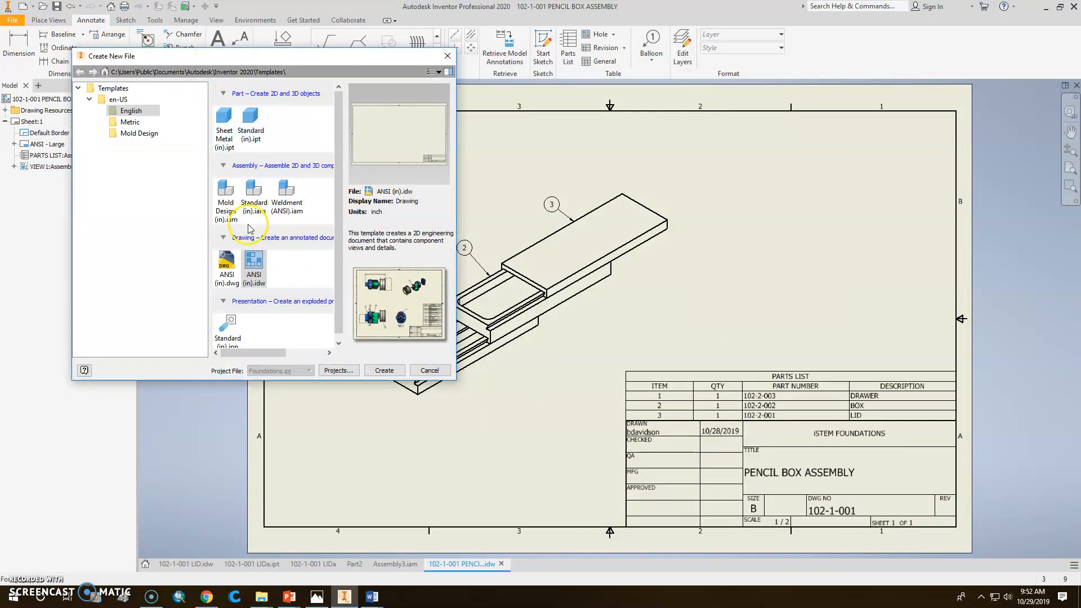
{"action": "left_click", "coordinate": [253, 128]}
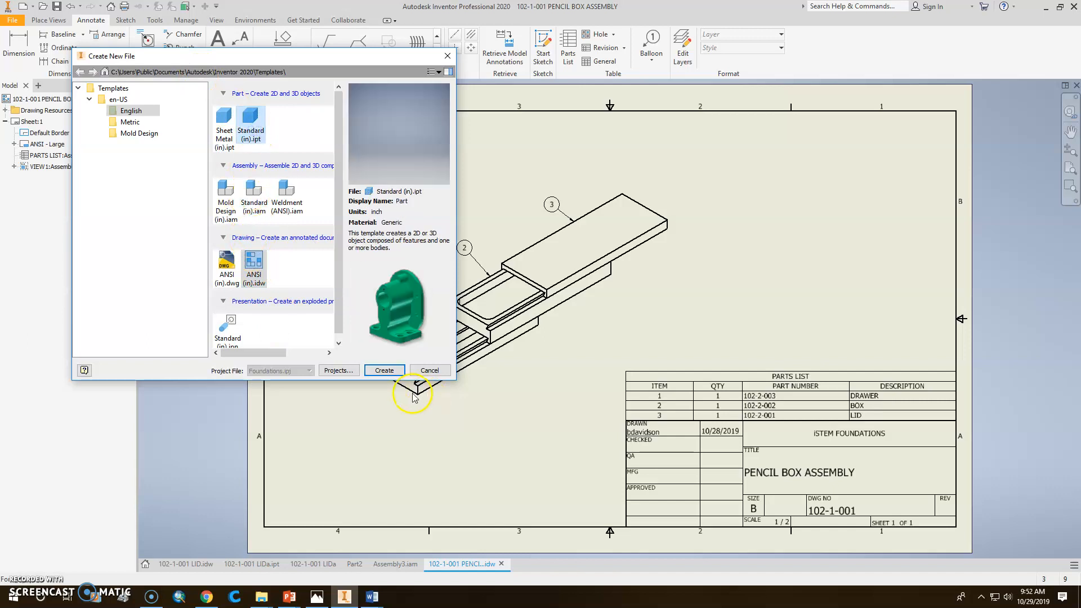
{"action": "left_click", "coordinate": [393, 371]}
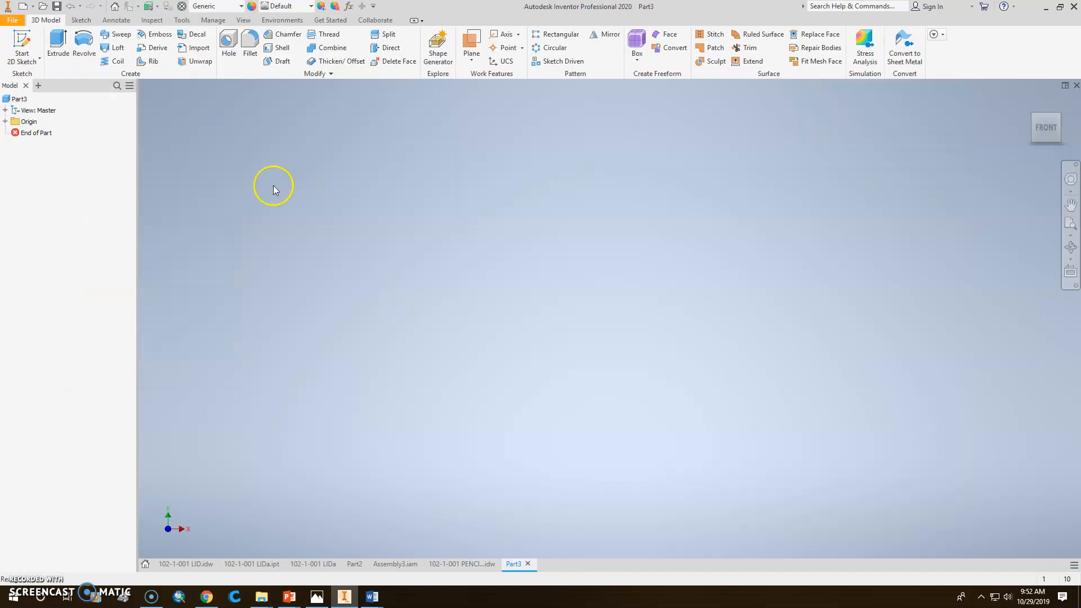
Start a 2D sketch on the XY Plane
{"action": "left_click", "coordinate": [22, 48]}
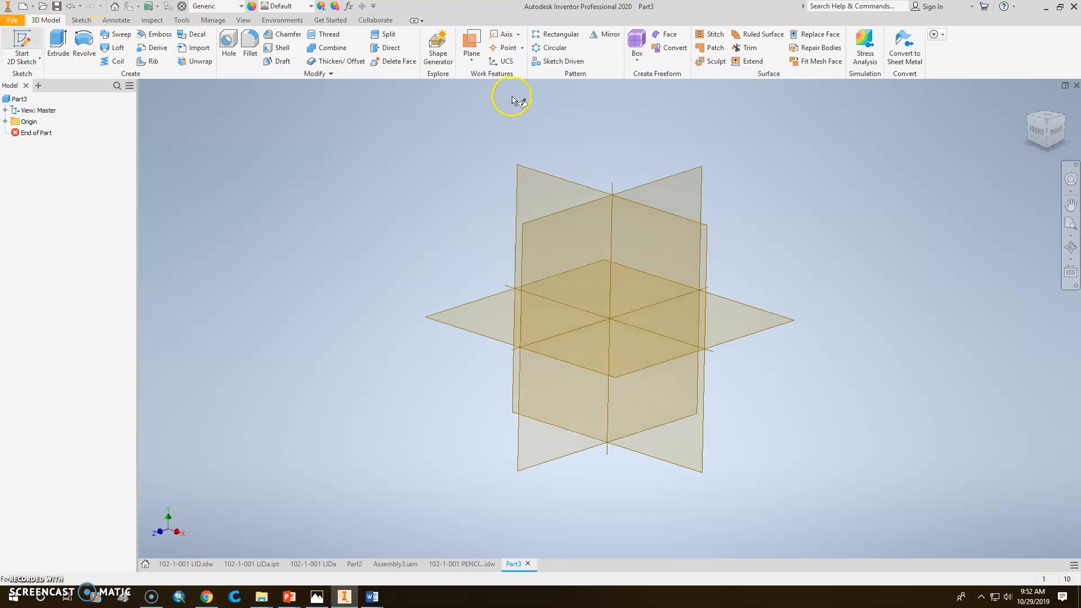
{"action": "left_click", "coordinate": [569, 175]}
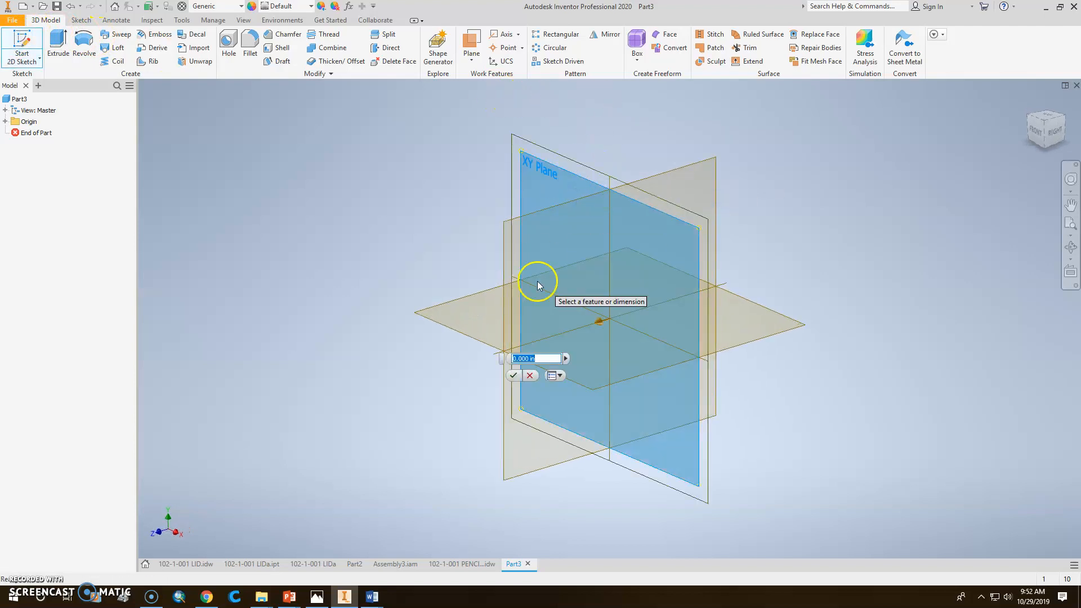
{"action": "left_click", "coordinate": [514, 375]}
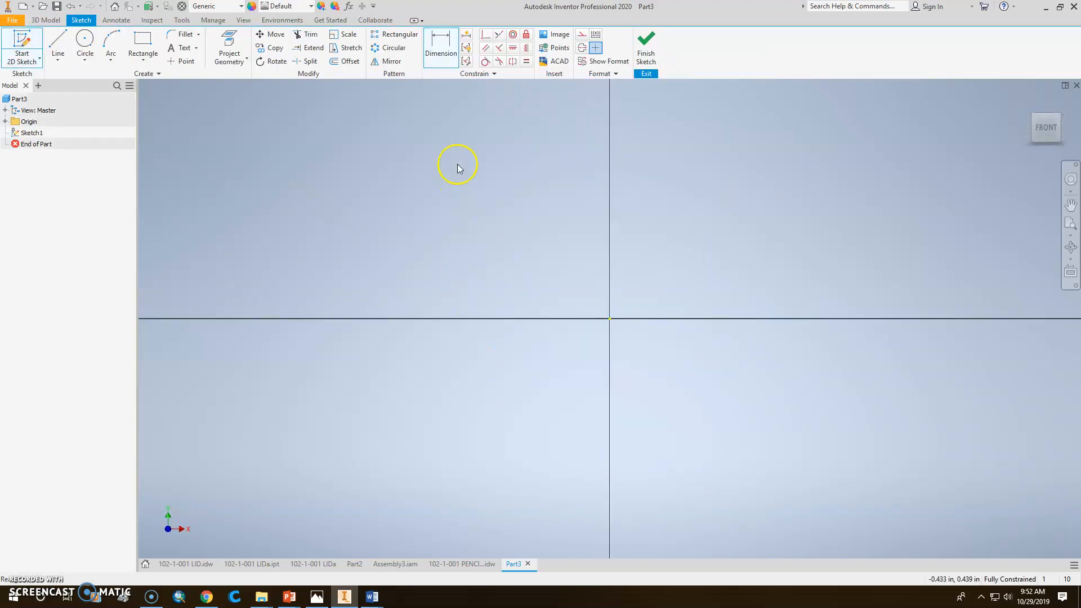
Sketch a closed dovetail profile about 1.54 in wide with notched upper corners, and make its lower-left corner coincident with the origin
{"action": "left_click", "coordinate": [58, 42]}
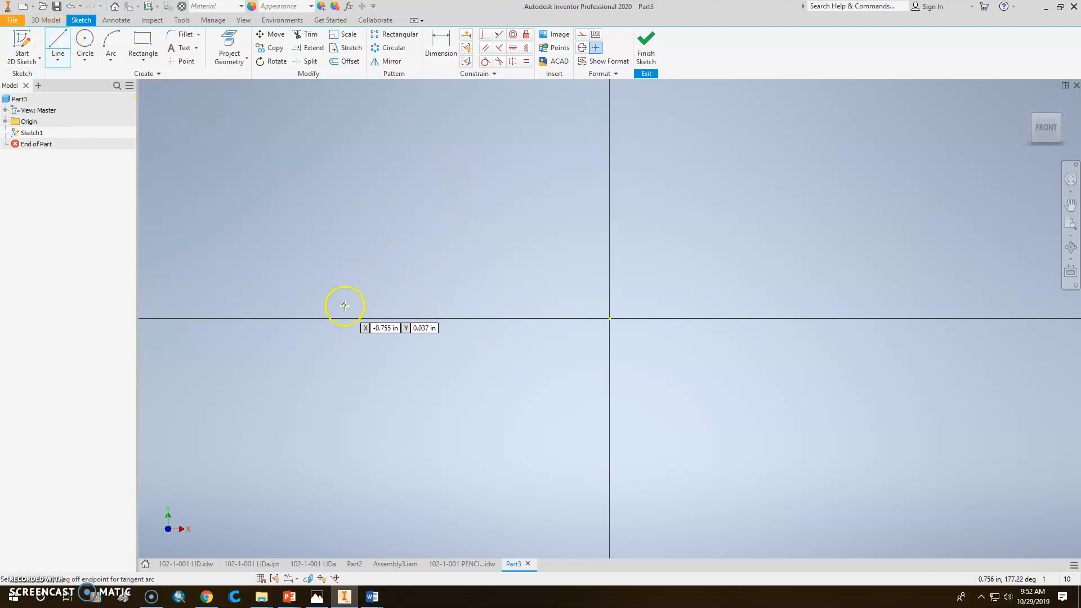
{"action": "left_click", "coordinate": [361, 177]}
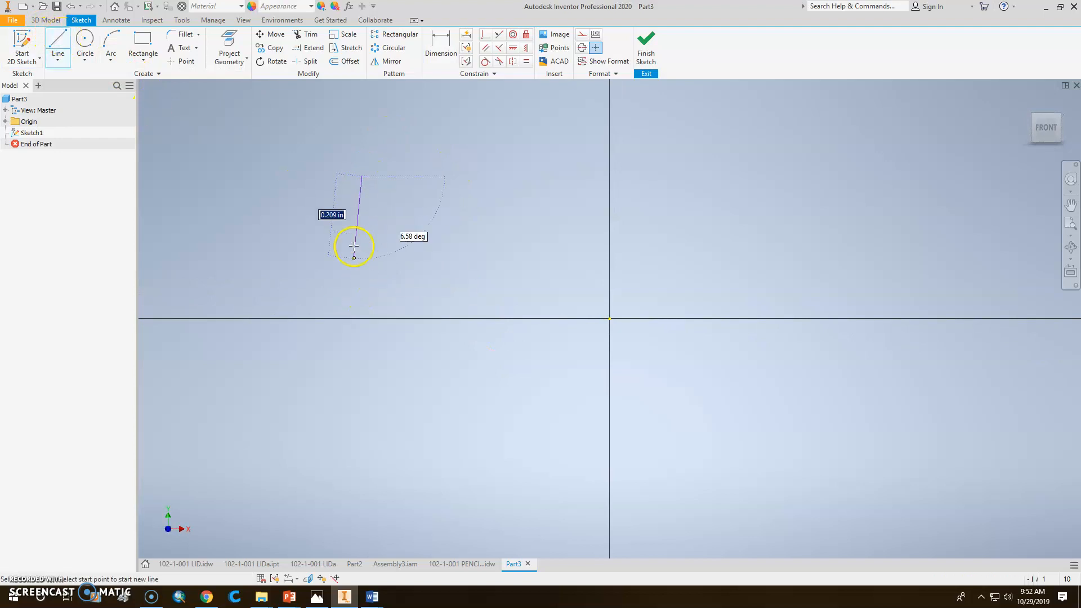
{"action": "left_click", "coordinate": [352, 299]}
{"action": "left_click", "coordinate": [894, 299]}
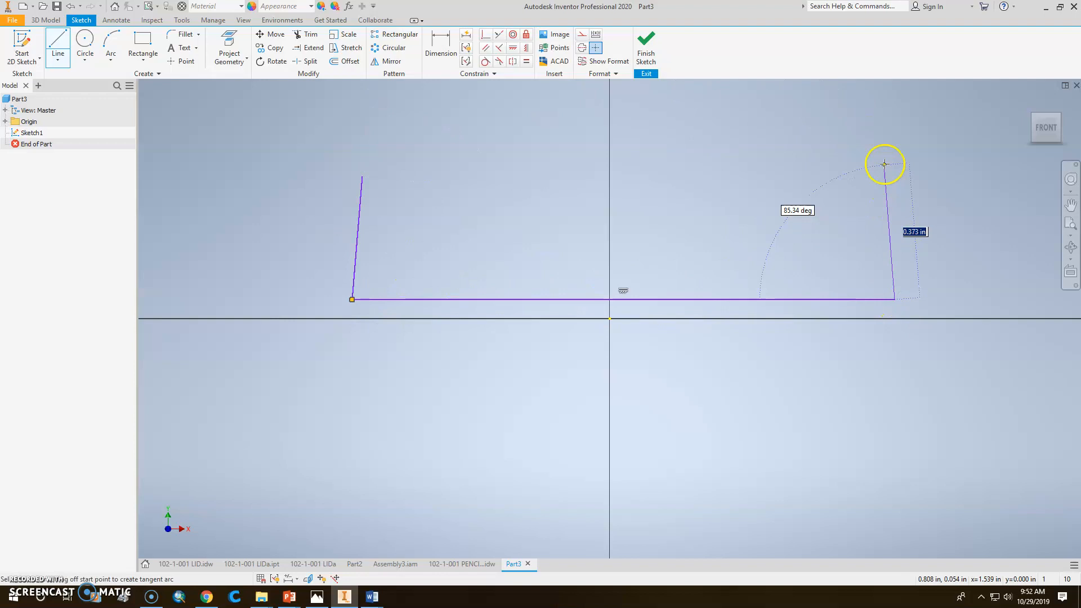
{"action": "left_click", "coordinate": [885, 161]}
{"action": "left_click", "coordinate": [824, 161]}
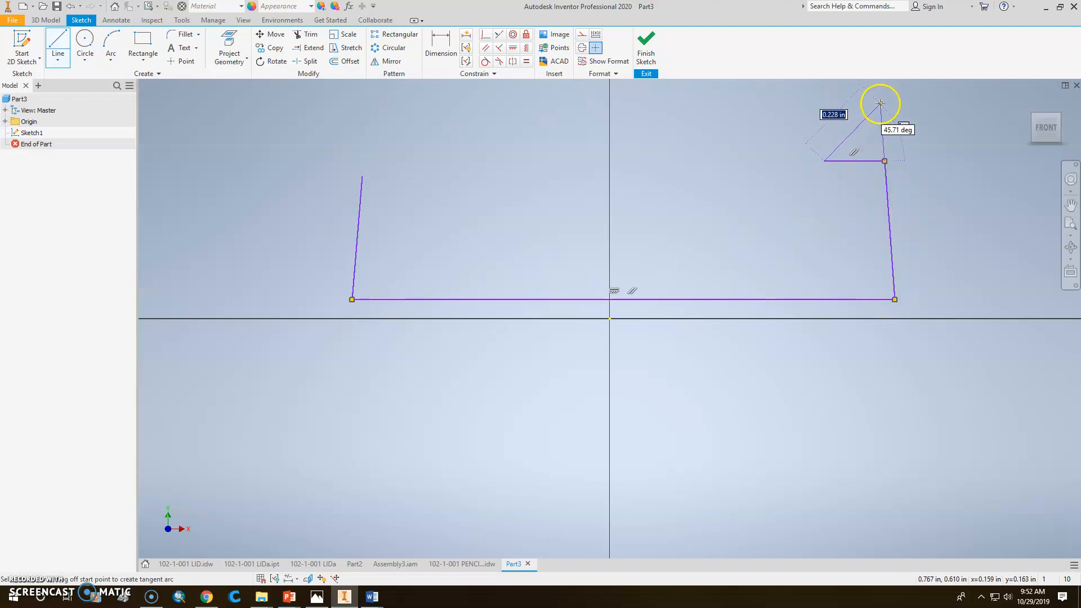
{"action": "left_click", "coordinate": [859, 112]}
{"action": "left_click", "coordinate": [421, 119]}
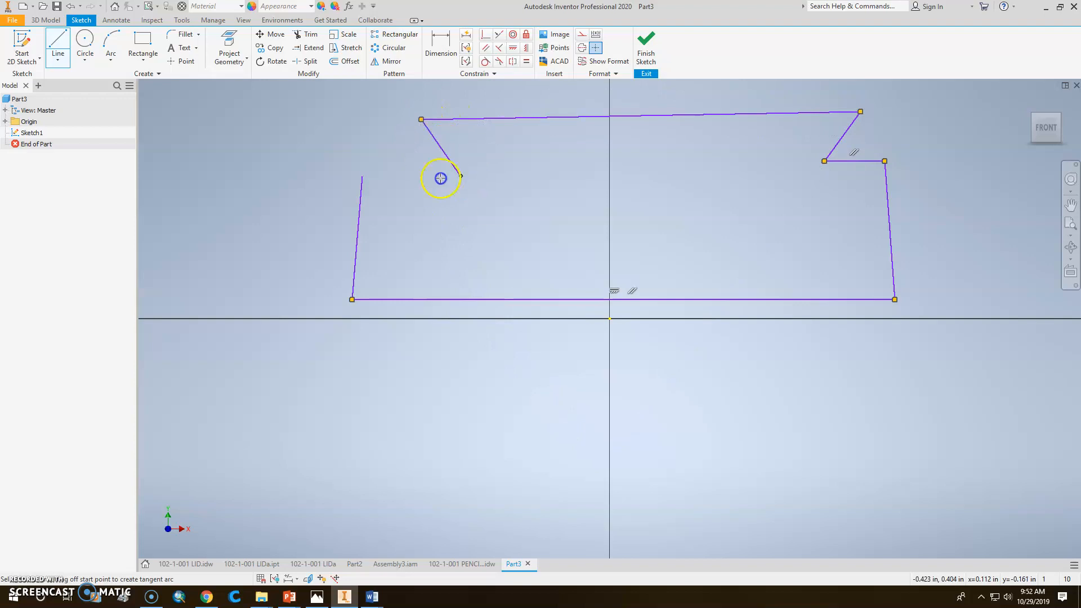
{"action": "left_click", "coordinate": [362, 176]}
{"action": "key", "text": "Escape"}
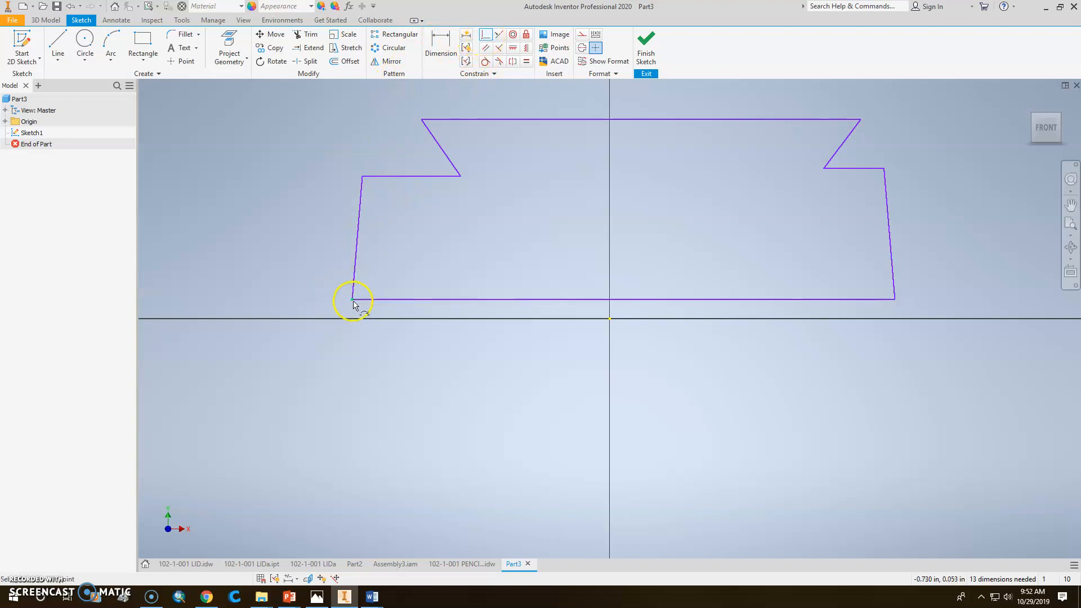
{"action": "left_click", "coordinate": [610, 321]}
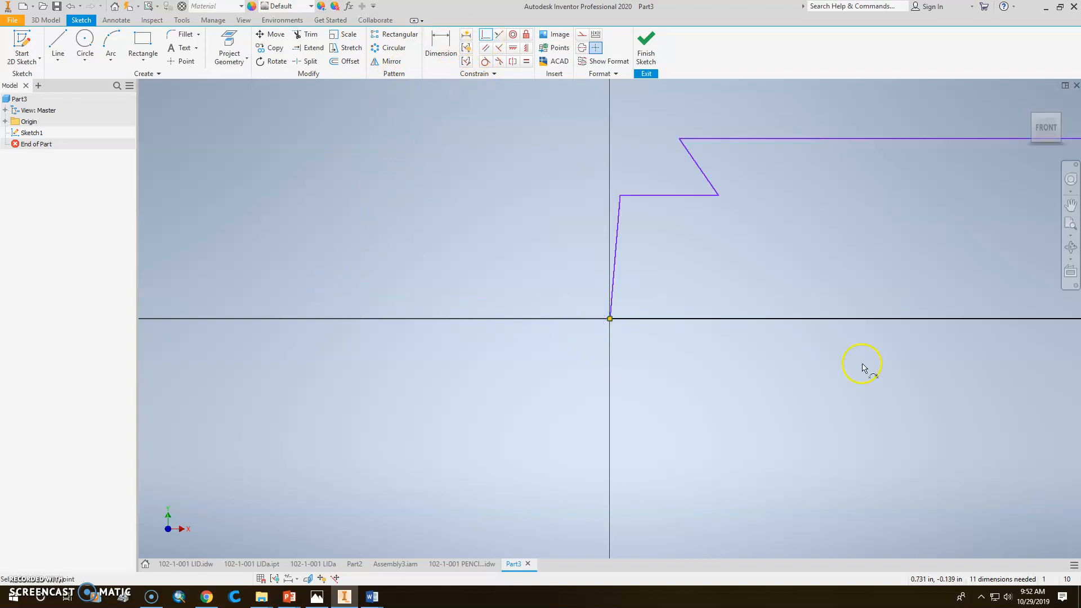
Constrain the profile's left side edge vertical and make the right side edge parallel to it
{"action": "left_click", "coordinate": [527, 47]}
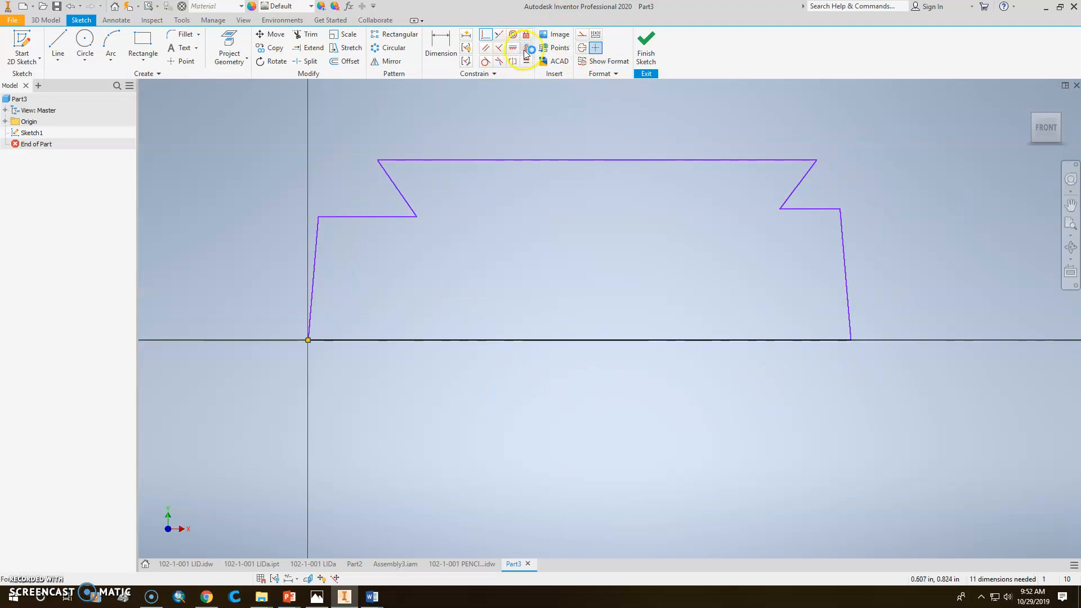
{"action": "left_click", "coordinate": [316, 238]}
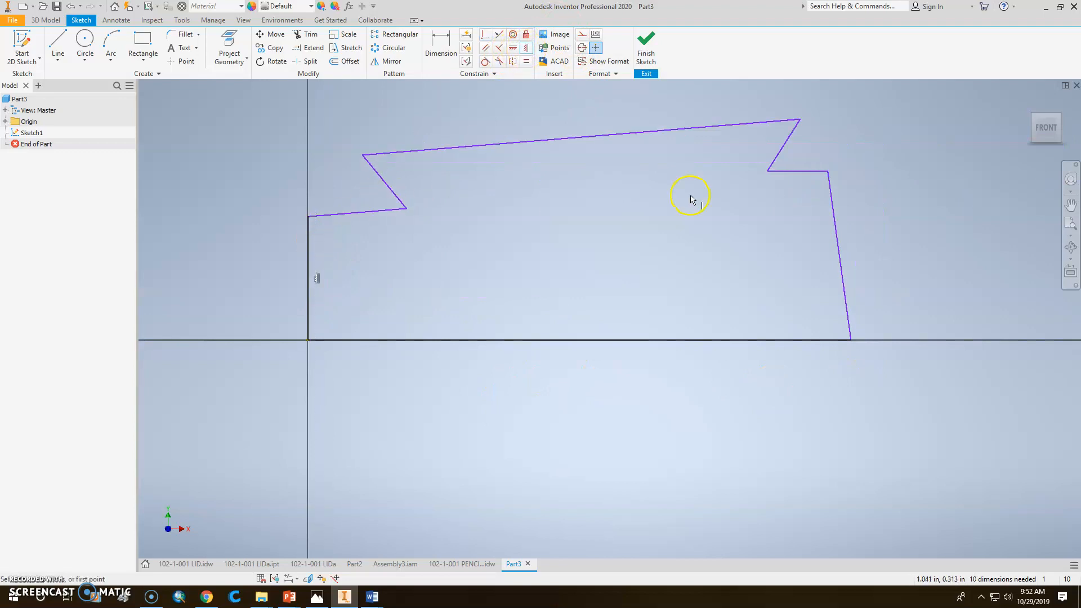
{"action": "left_click", "coordinate": [844, 261]}
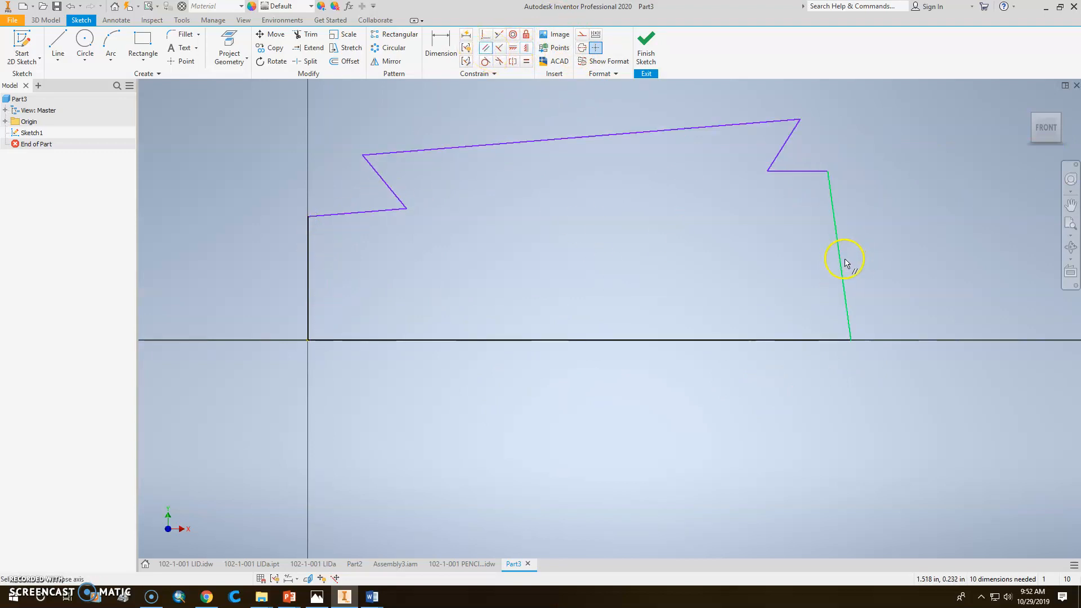
{"action": "left_click", "coordinate": [309, 256]}
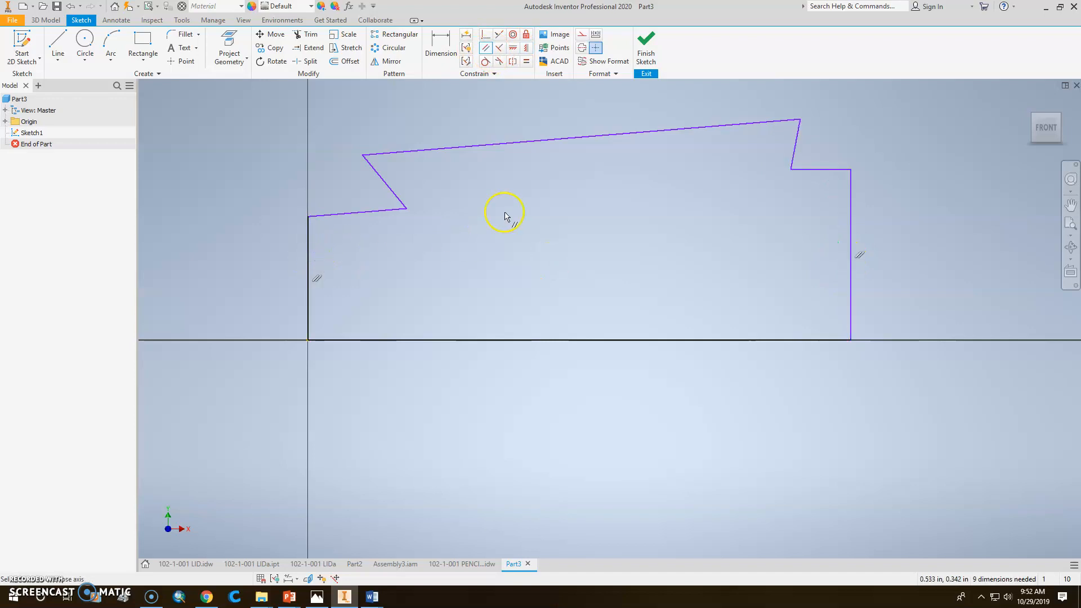
Align the left and right shoulder edges of the profile with a collinear constraint
{"action": "left_click", "coordinate": [514, 50]}
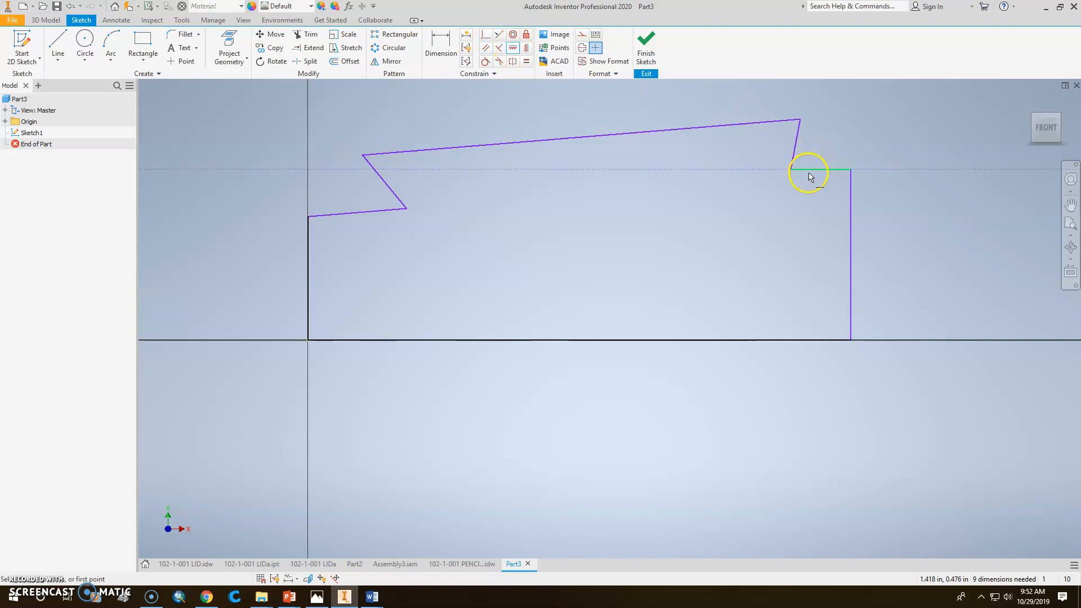
{"action": "left_click", "coordinate": [810, 170]}
{"action": "left_click", "coordinate": [246, 104]}
{"action": "left_click", "coordinate": [499, 34]}
{"action": "left_click", "coordinate": [344, 213]}
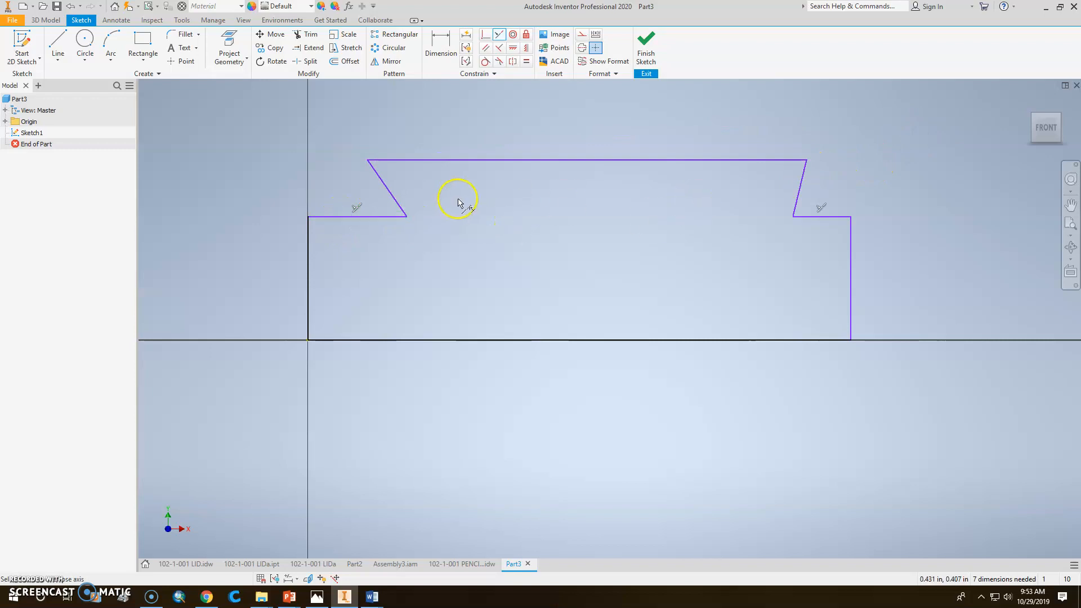
Apply equal constraints between the two shoulder edges and between the two slanted dovetail edges
{"action": "left_click", "coordinate": [526, 61]}
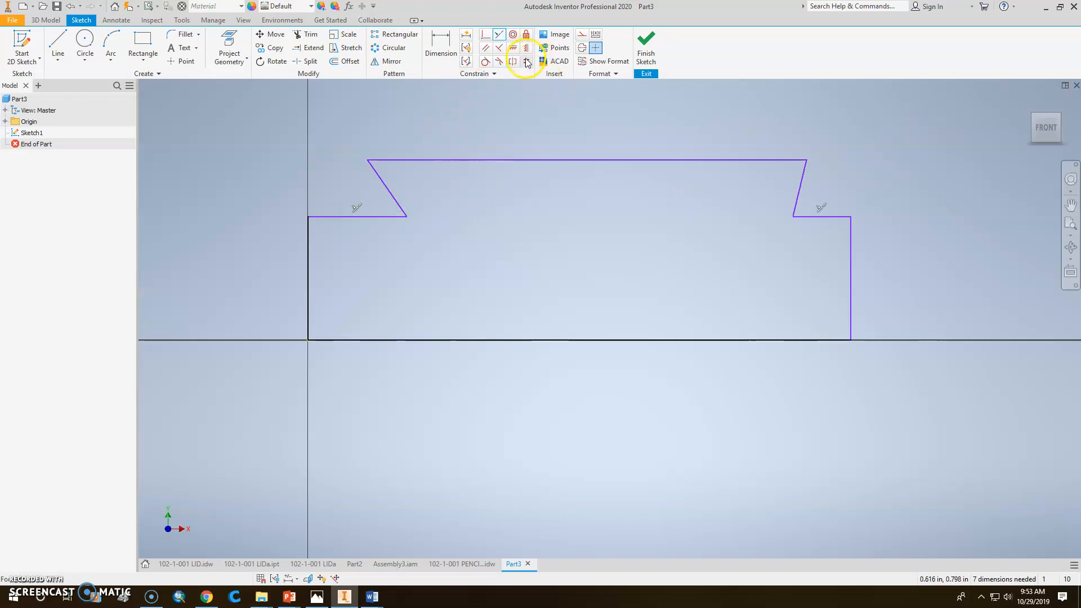
{"action": "left_click", "coordinate": [350, 216]}
{"action": "left_click", "coordinate": [827, 220]}
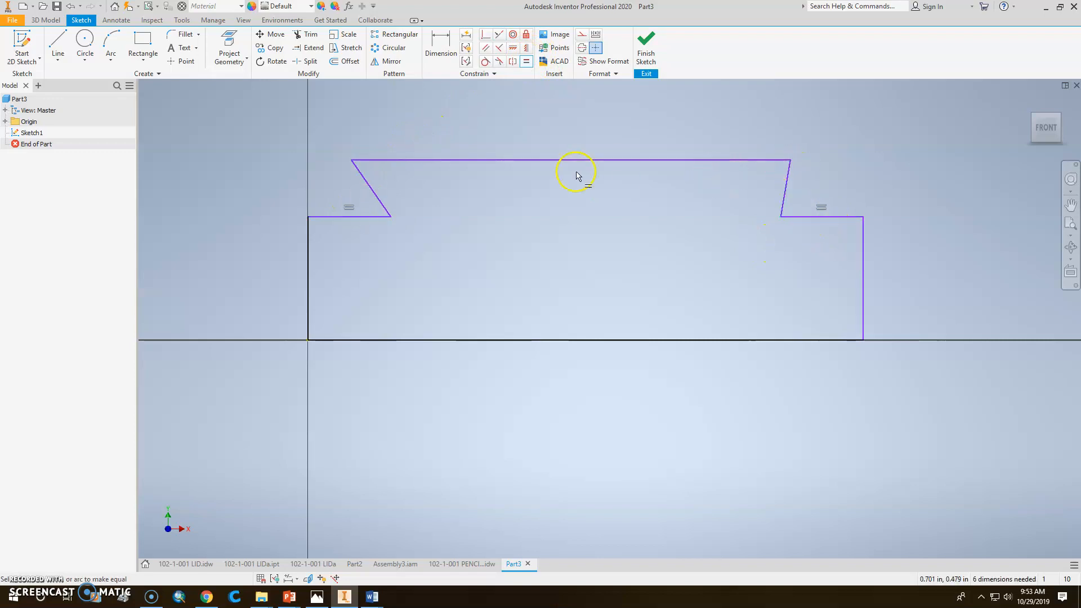
{"action": "left_click", "coordinate": [370, 185]}
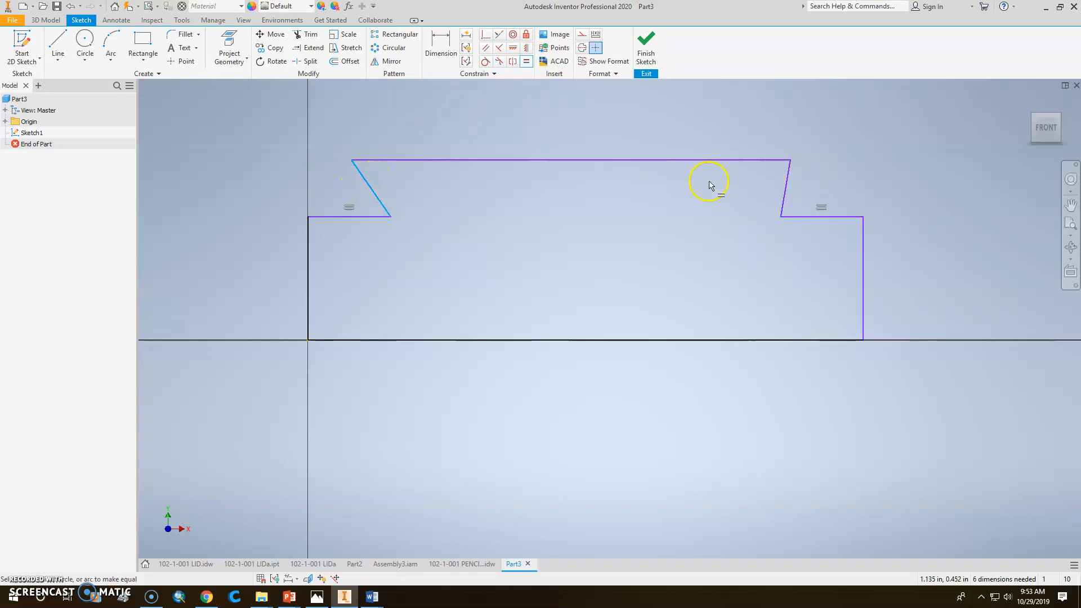
{"action": "left_click", "coordinate": [786, 183]}
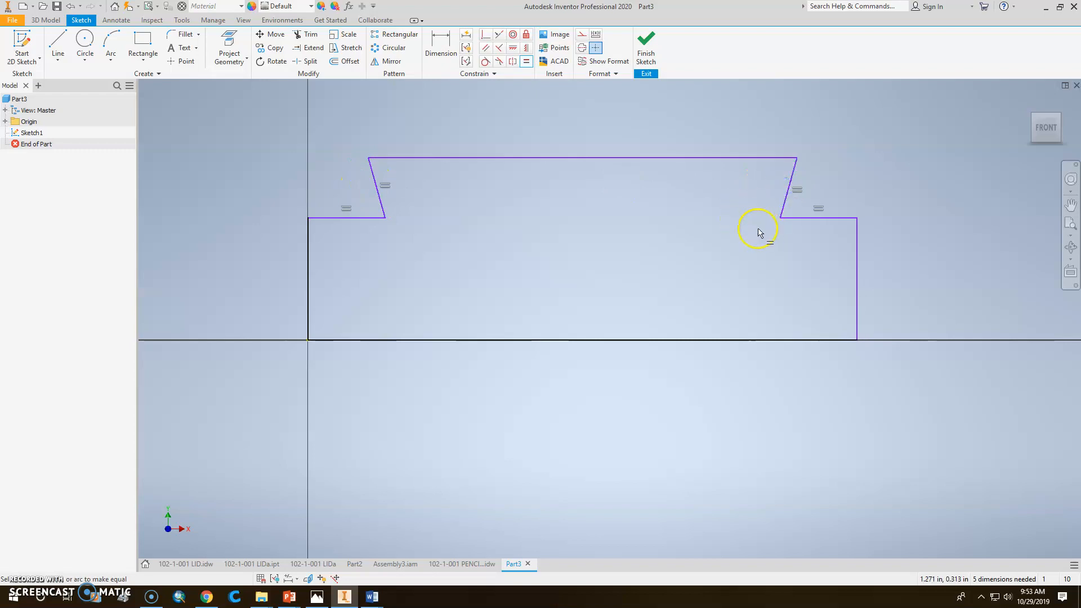
Dimension the profile's overall height between the top and bottom edges as .75 in
{"action": "left_click", "coordinate": [443, 43]}
{"action": "left_click", "coordinate": [394, 157]}
{"action": "left_click", "coordinate": [341, 340]}
{"action": "left_click", "coordinate": [188, 244]}
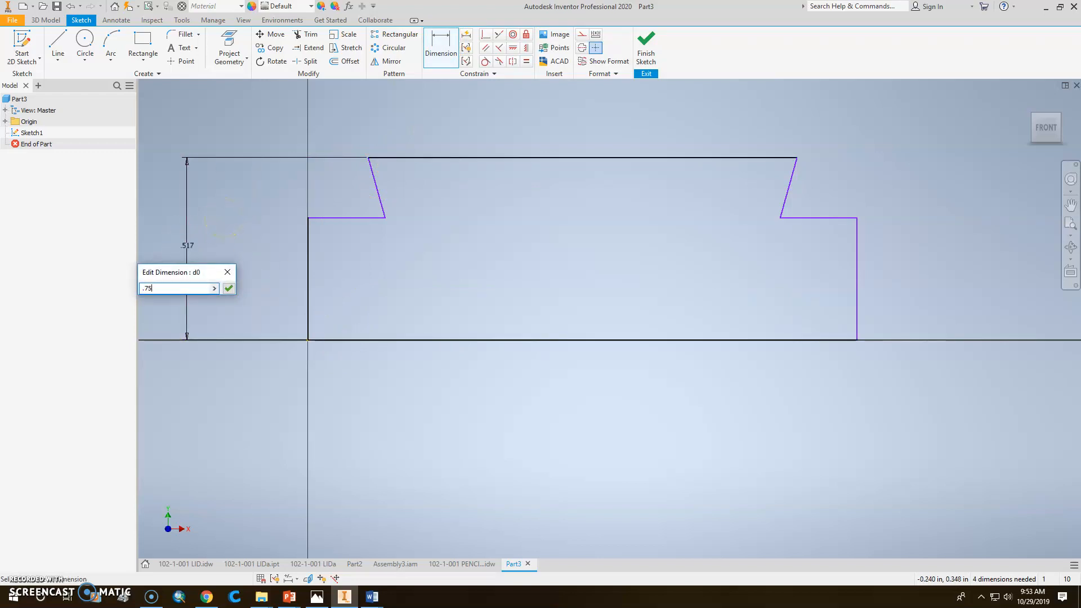
{"action": "type", "text": ".75"}
{"action": "key", "text": "Return"}
Dimension the profile's bottom edge as 3 in wide
{"action": "scroll", "coordinate": [428, 229], "scroll_direction": "down", "scroll_amount": 3}
{"action": "left_click", "coordinate": [507, 275]}
{"action": "left_click", "coordinate": [507, 325]}
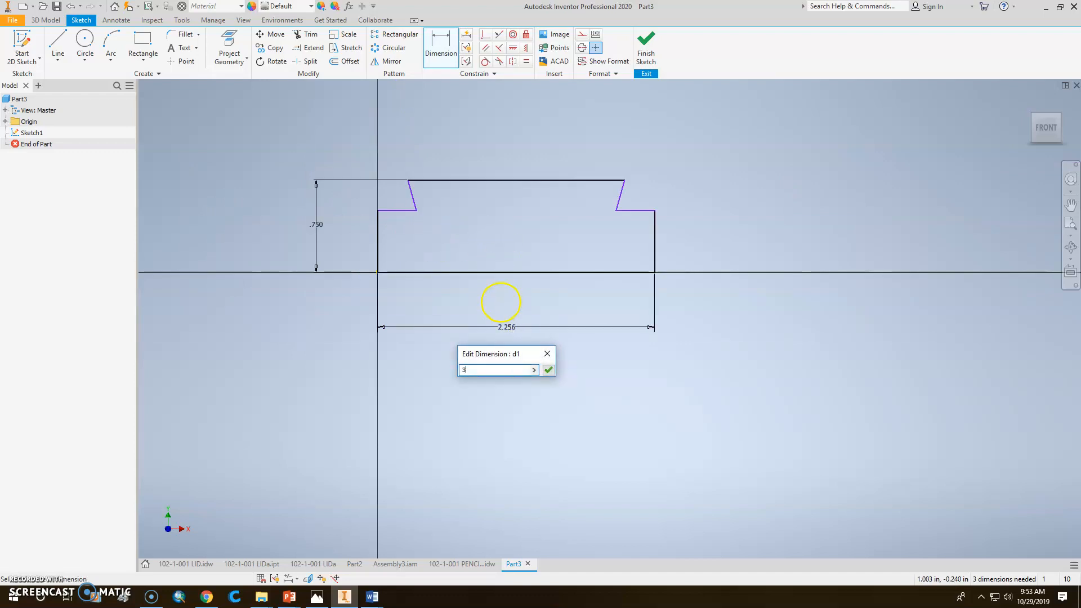
{"action": "type", "text": "3"}
{"action": "key", "text": "Return"}
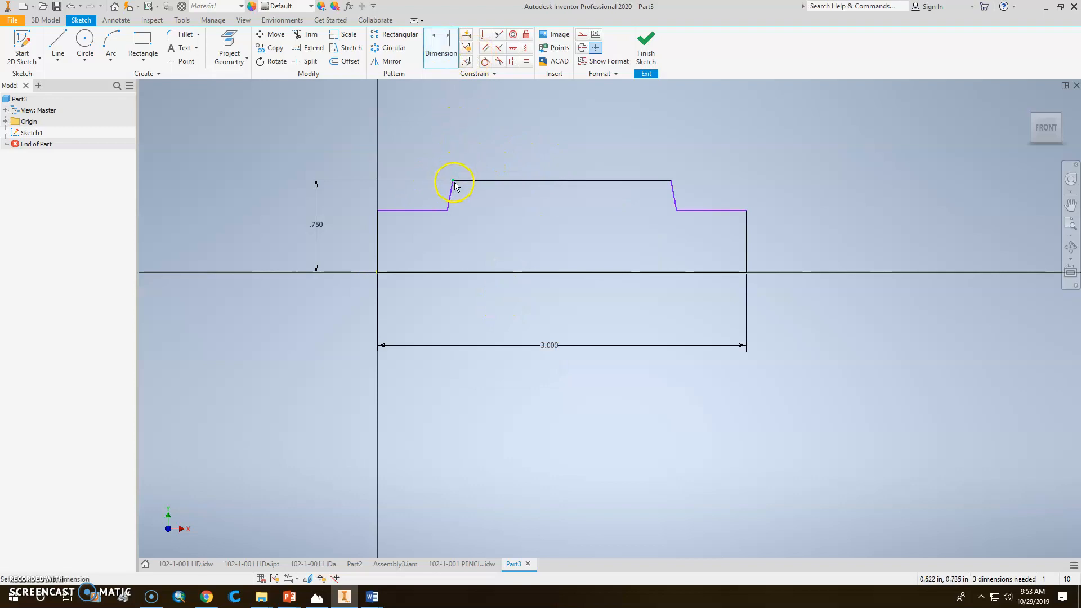
Dimension the horizontal offset between the top edge's left end and the left side edge as .125 in
{"action": "left_click", "coordinate": [378, 191]}
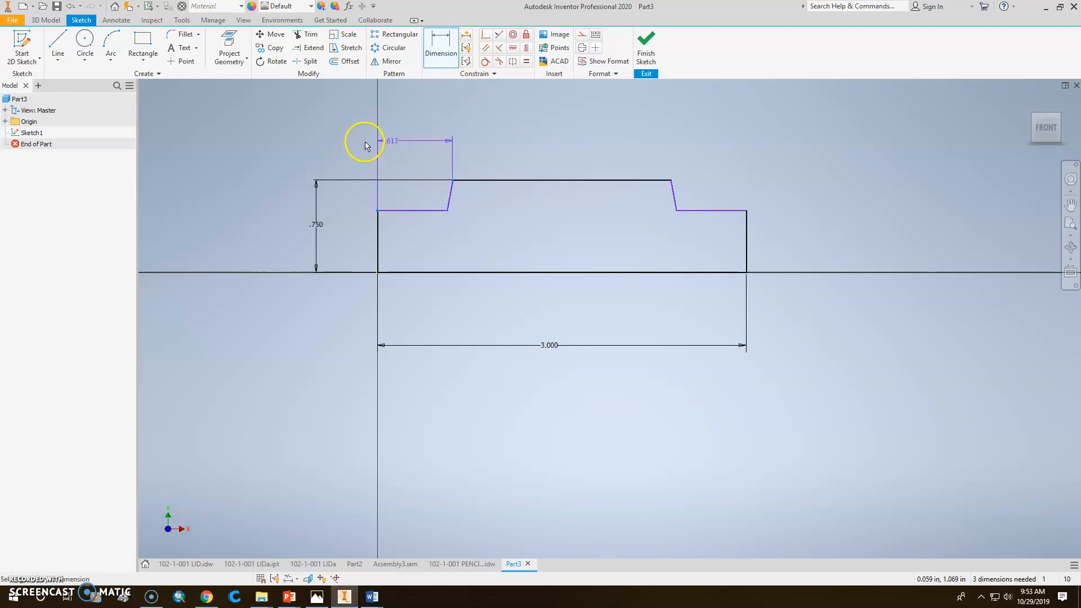
{"action": "left_click", "coordinate": [406, 138]}
{"action": "type", "text": ".125"}
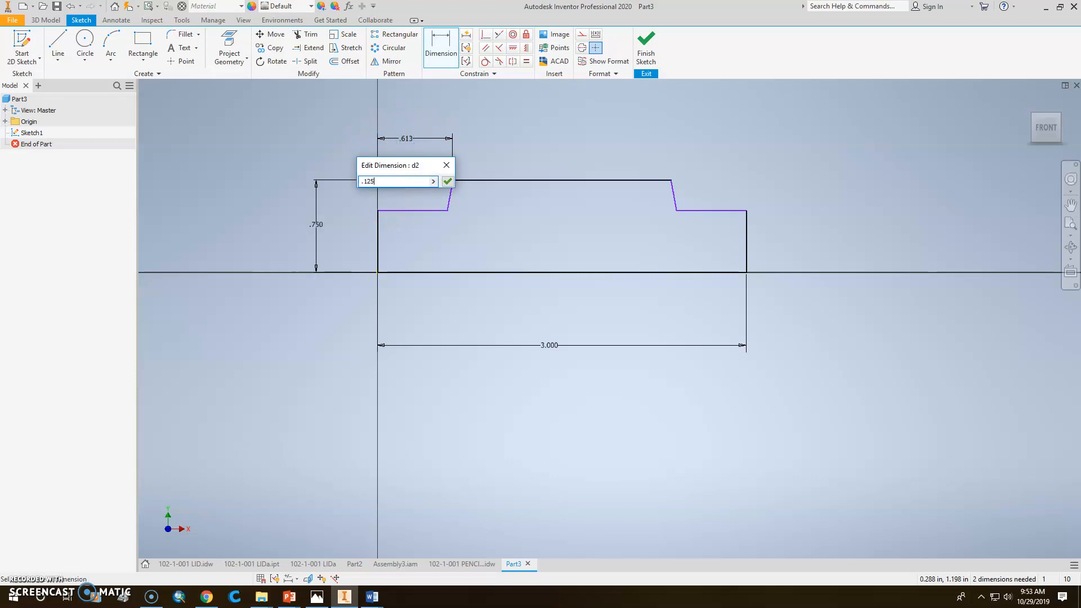
{"action": "key", "text": "Return"}
Dimension the left shoulder edge's length as .25 in
{"action": "left_click", "coordinate": [410, 217]}
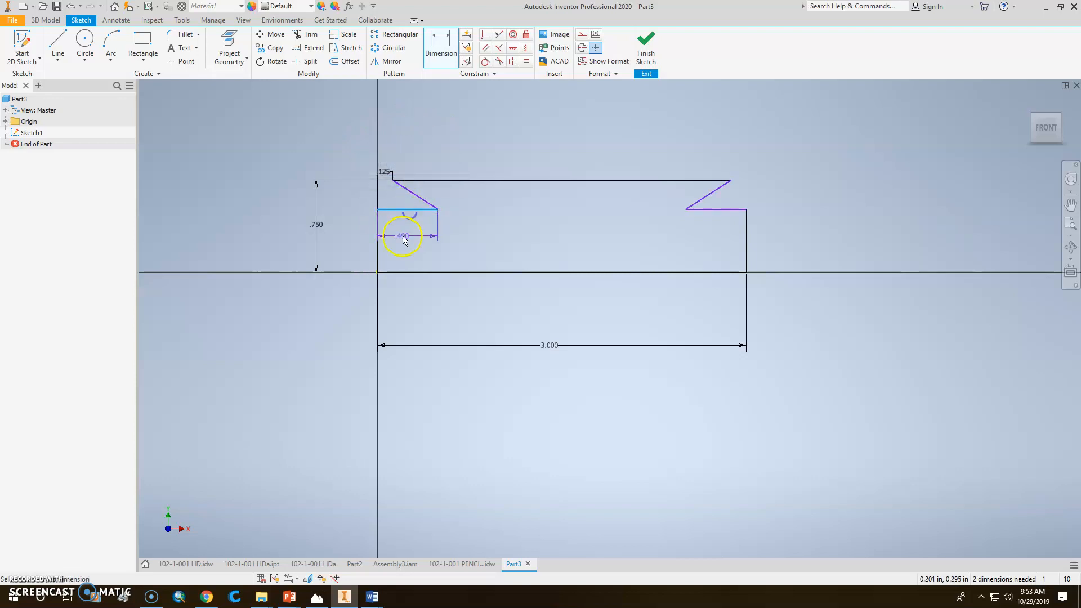
{"action": "left_click", "coordinate": [415, 224]}
{"action": "type", "text": ".25"}
{"action": "key", "text": "Return"}
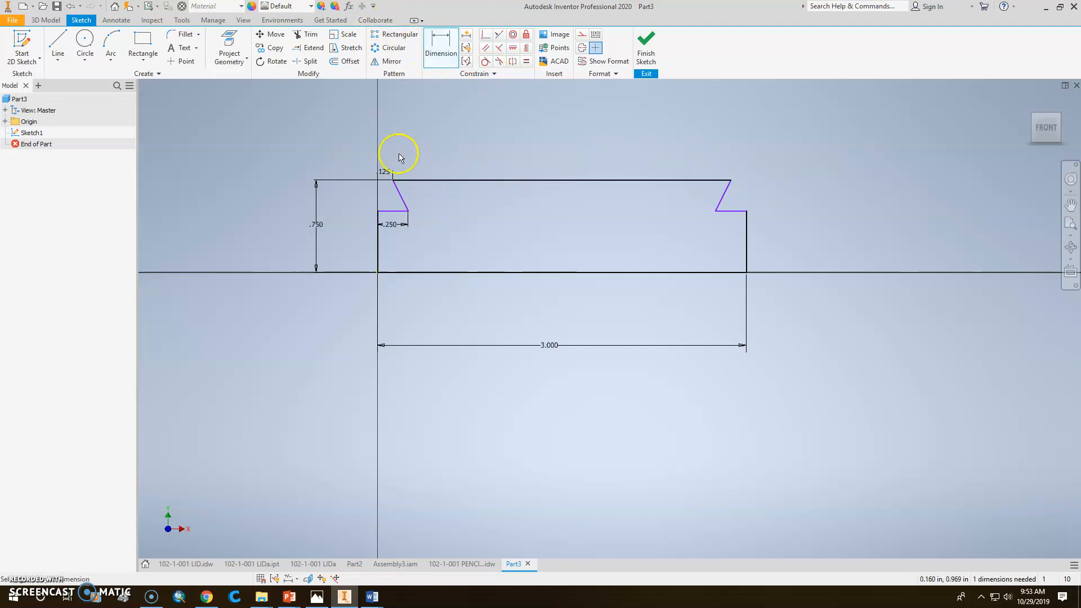
Dimension the vertical distance from the top edge down to the left shoulder as .25 in
{"action": "left_click", "coordinate": [415, 181]}
{"action": "left_click", "coordinate": [391, 212]}
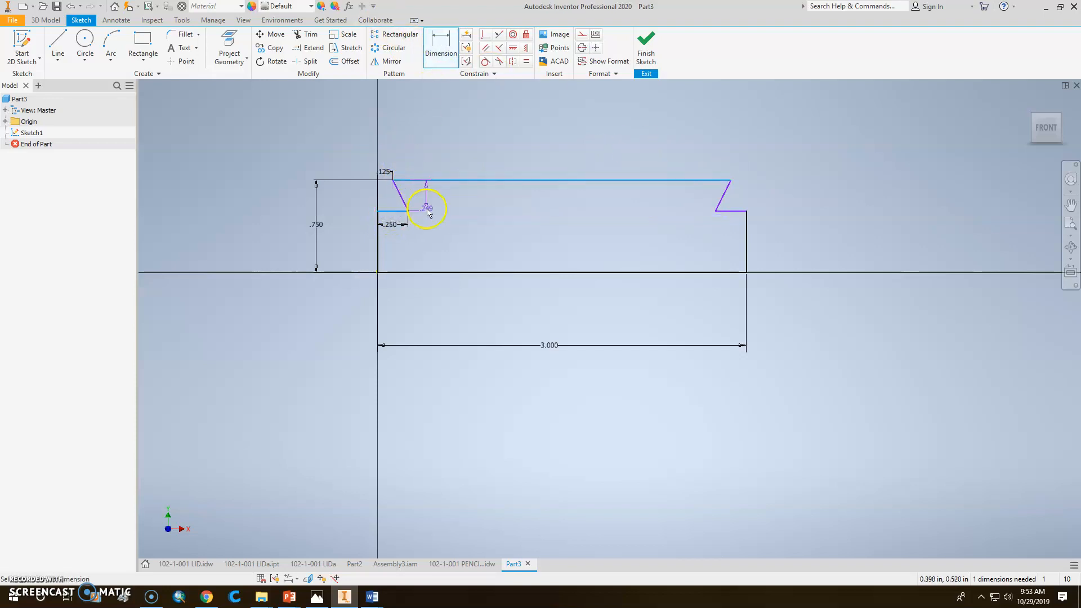
{"action": "left_click", "coordinate": [437, 199]}
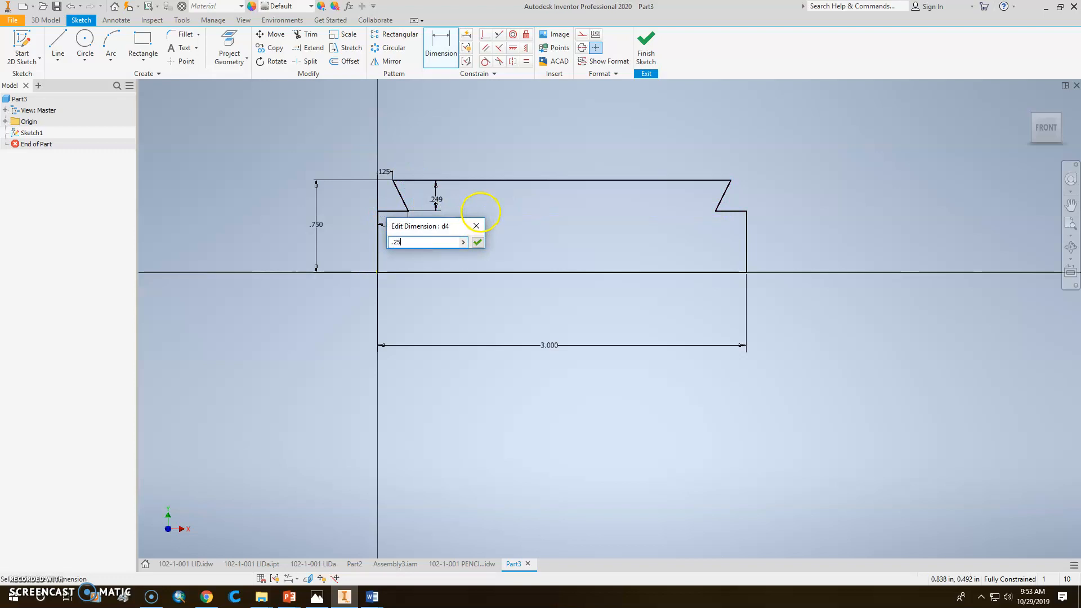
{"action": "key", "text": "Return"}
Finish the profile sketch and extrude the dovetail profile 8 in in the flipped direction
{"action": "left_click", "coordinate": [646, 48]}
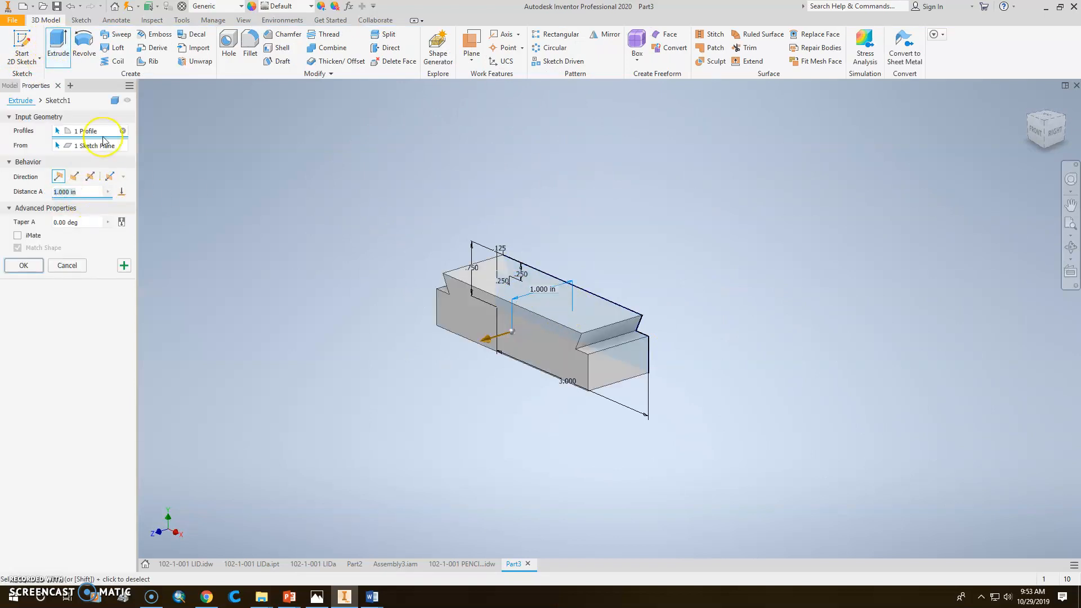
{"action": "type", "text": "8"}
{"action": "left_click", "coordinate": [74, 176]}
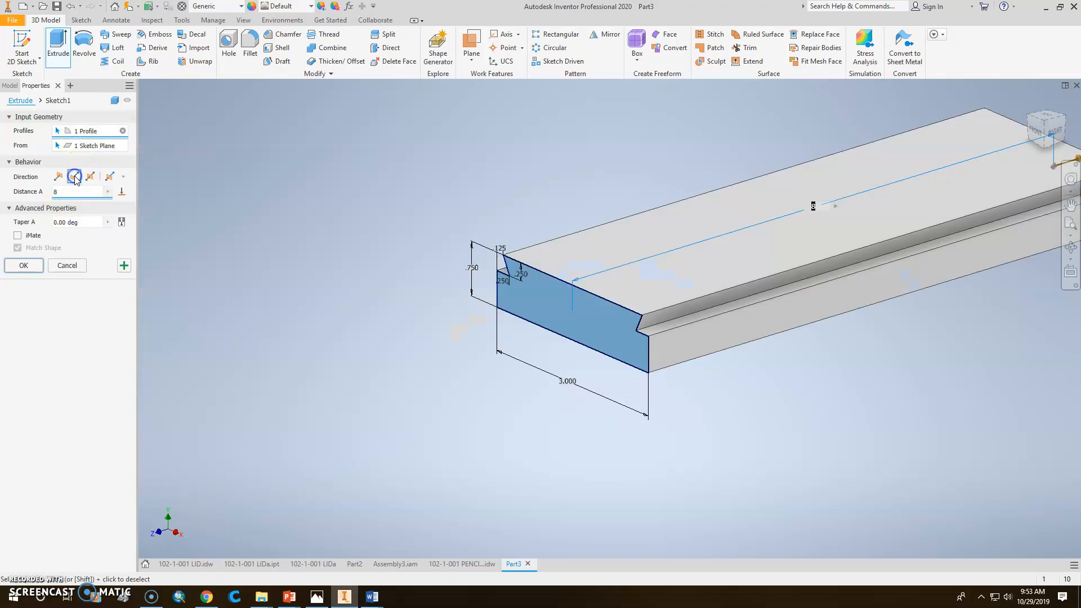
{"action": "middle_click_drag", "start_coordinate": [432, 317], "coordinate": [256, 364]}
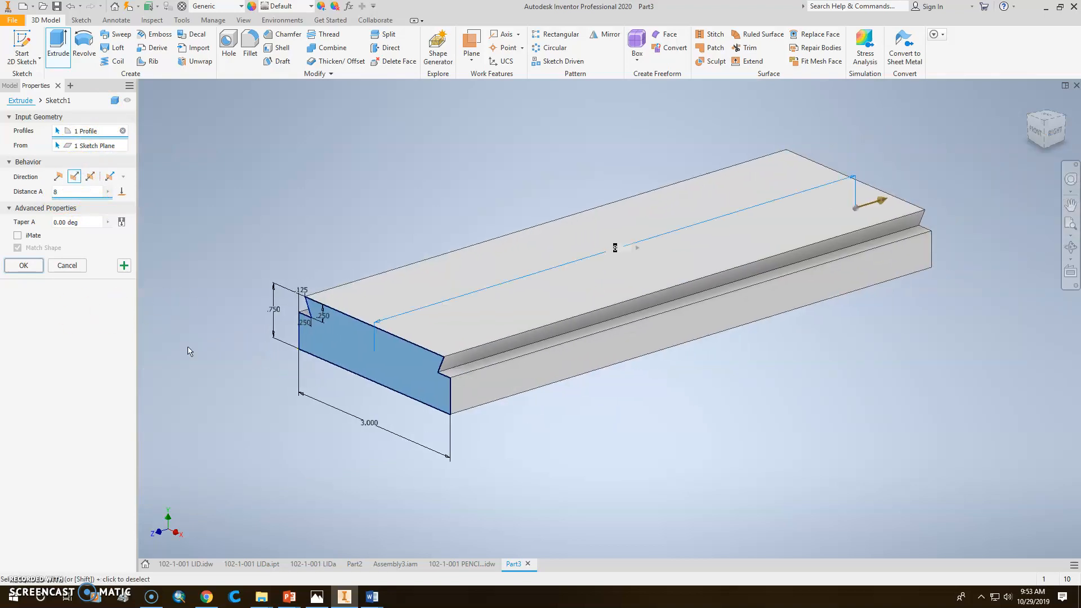
{"action": "left_click", "coordinate": [27, 266]}
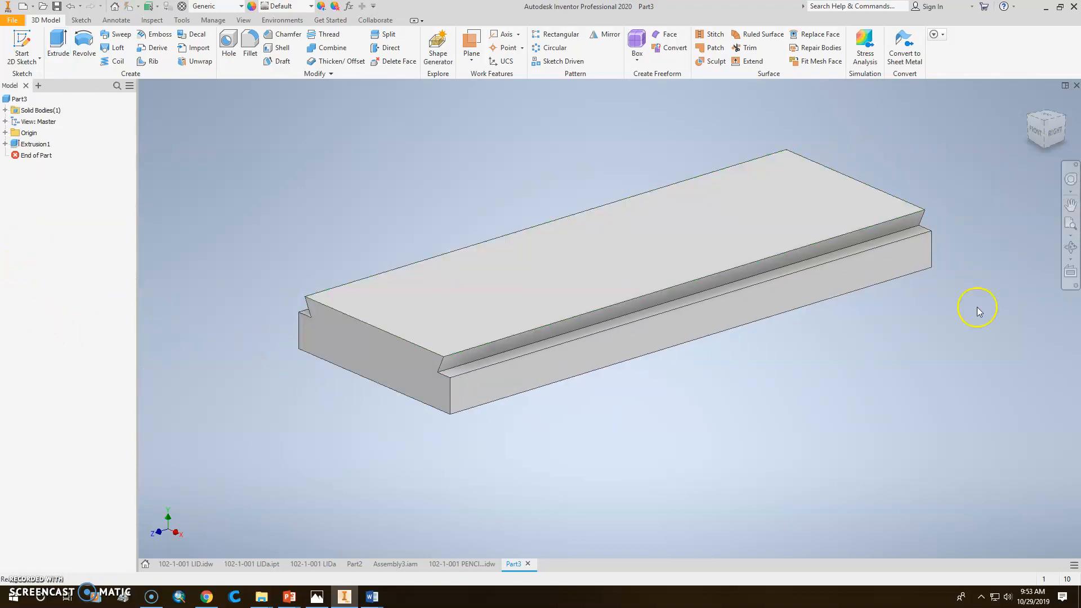
On the block's top face, sketch two rectangles side by side and one long rectangle below them, aligned with their outer ends
{"action": "right_click", "coordinate": [601, 258]}
{"action": "left_click", "coordinate": [604, 290]}
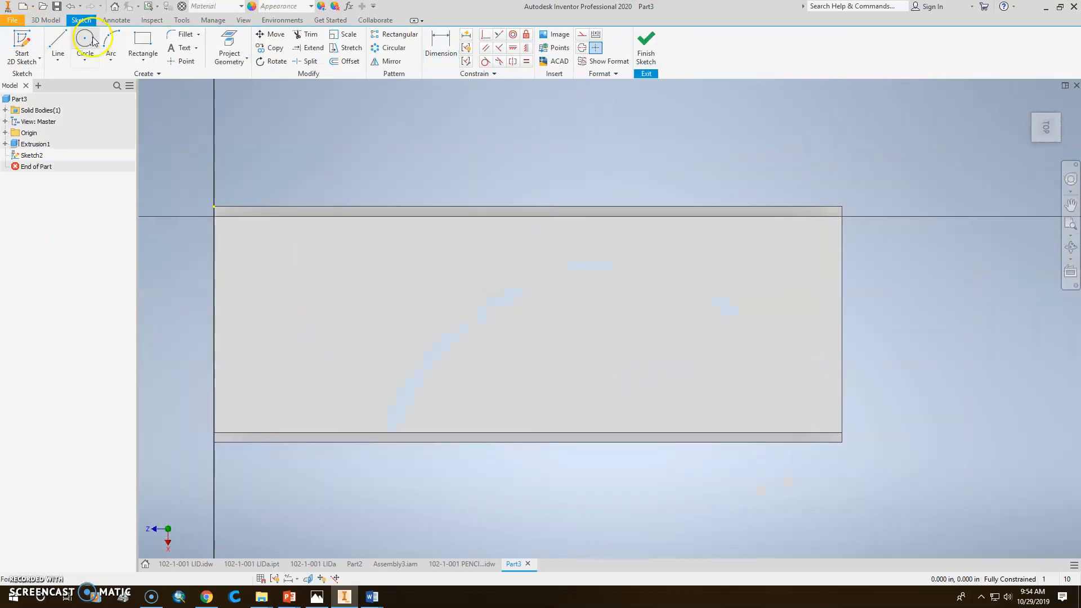
{"action": "left_click", "coordinate": [142, 45]}
{"action": "left_click", "coordinate": [247, 242]}
{"action": "left_click", "coordinate": [511, 295]}
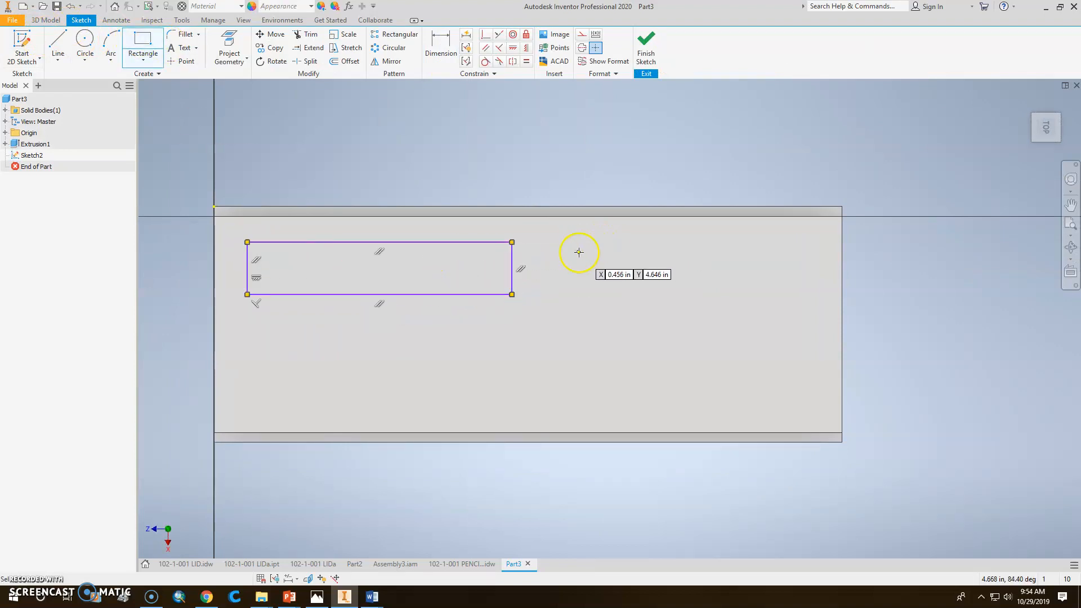
{"action": "left_click", "coordinate": [581, 243]}
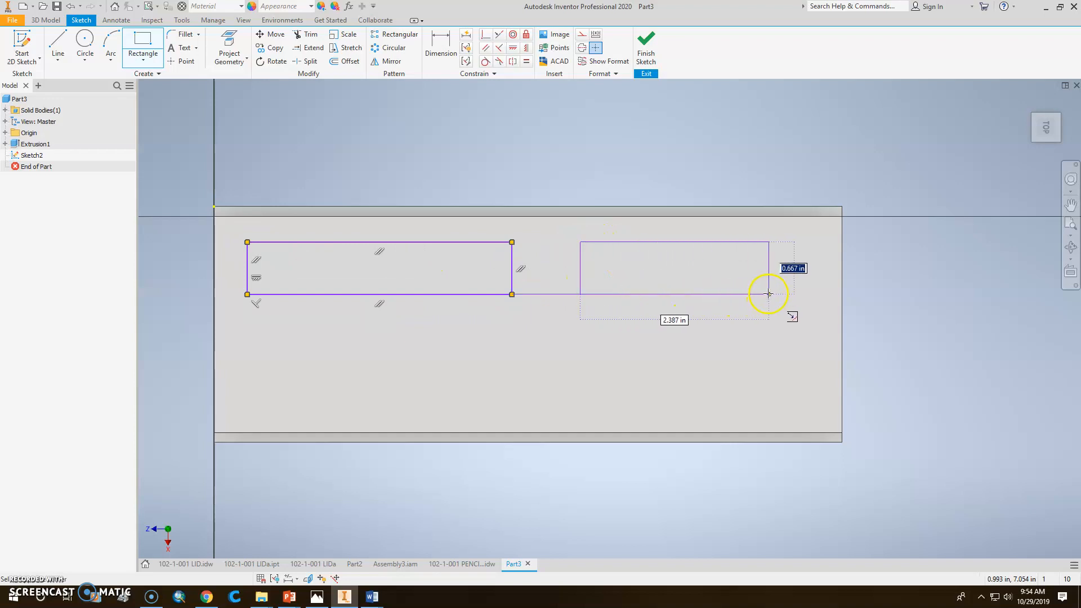
{"action": "left_click", "coordinate": [801, 294]}
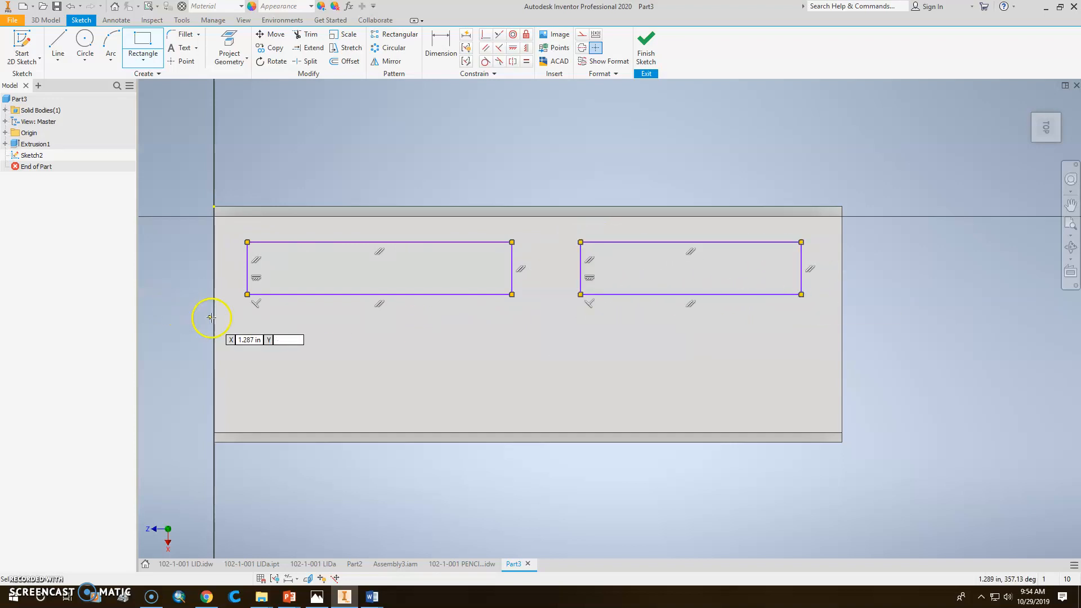
{"action": "left_click", "coordinate": [247, 340]}
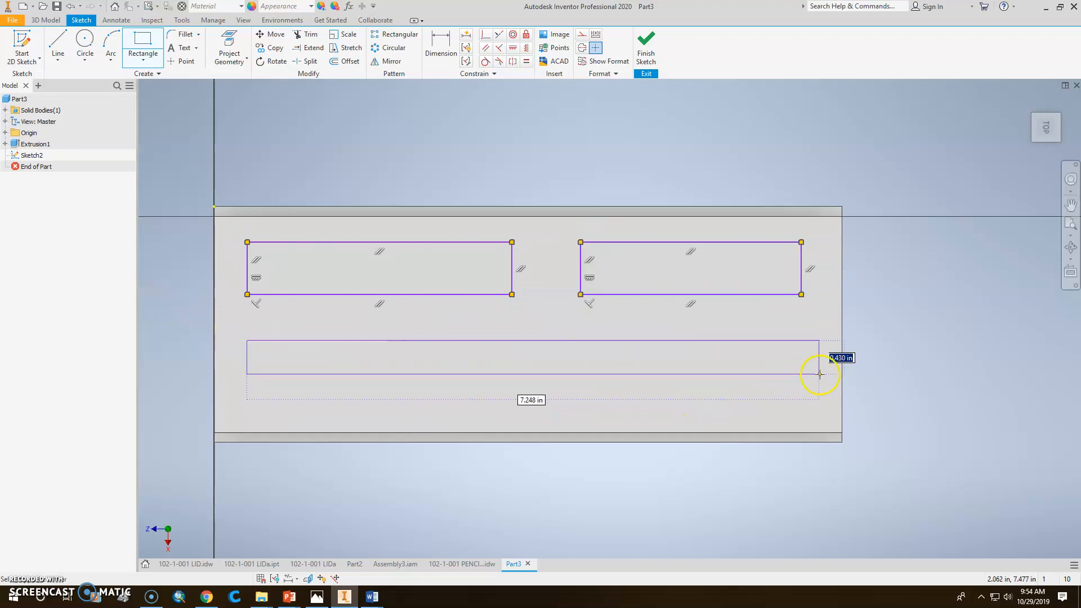
{"action": "left_click", "coordinate": [803, 397]}
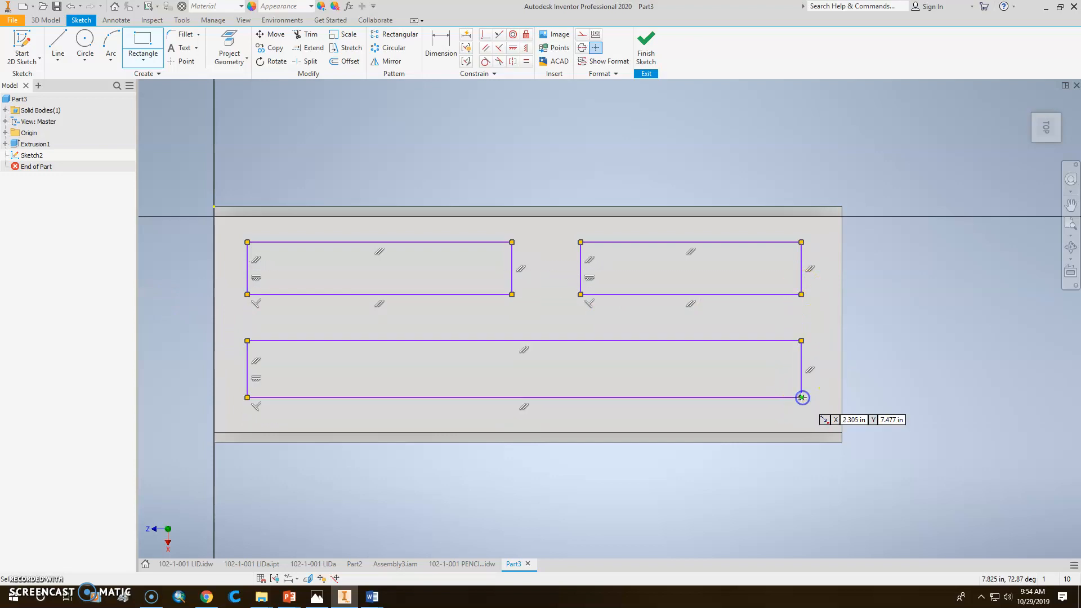
{"action": "key", "text": "Escape"}
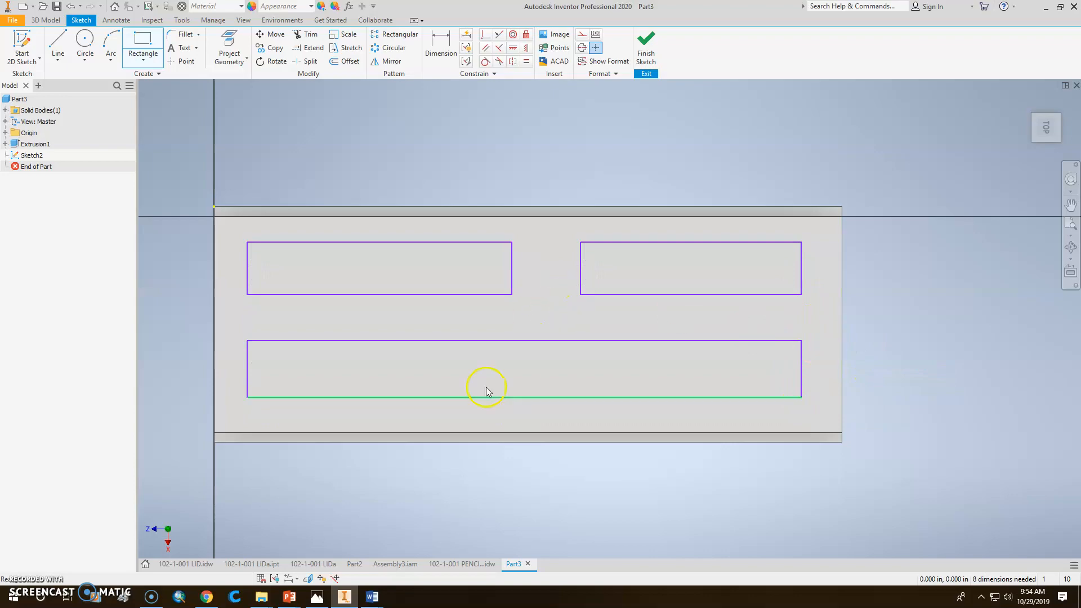
Switch to Photos and enlarge the Drawer Recess Layout drawing to examine its recess dimensions
{"action": "left_click", "coordinate": [316, 597]}
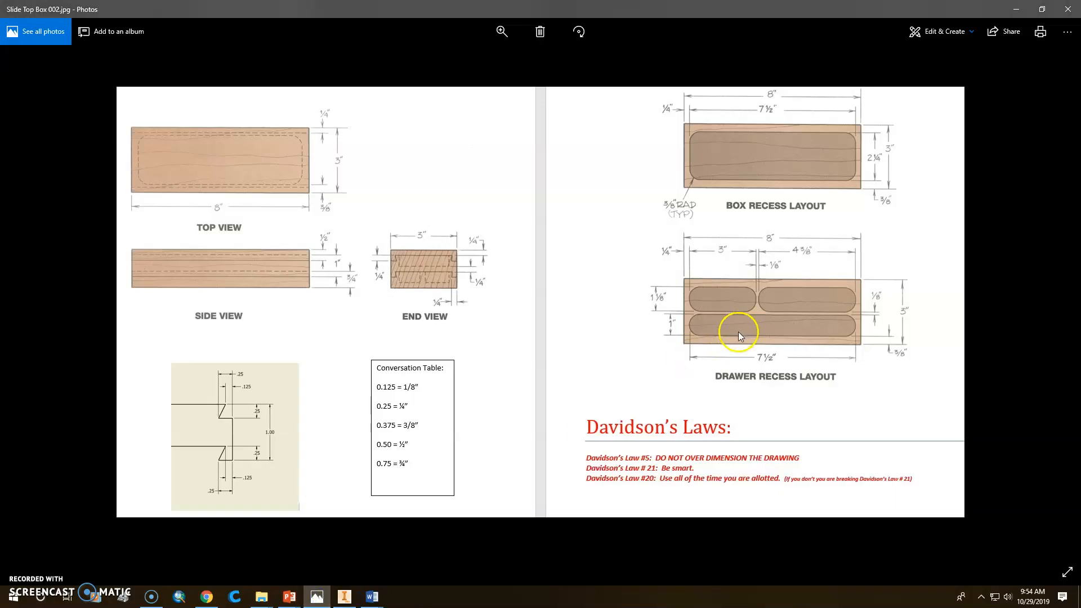
{"action": "left_click", "coordinate": [501, 31]}
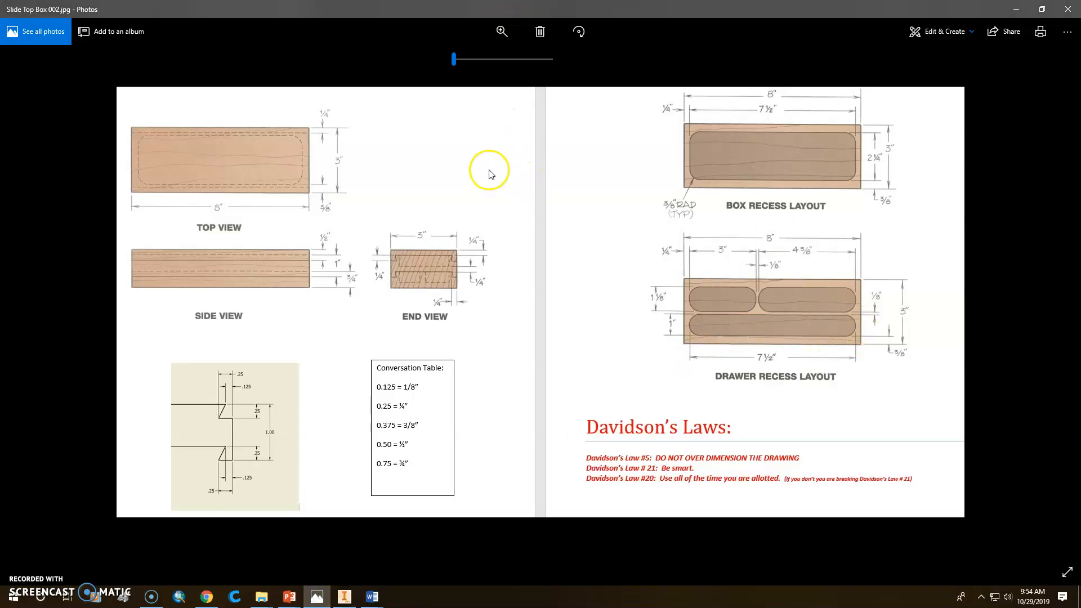
{"action": "left_click_drag", "start_coordinate": [454, 59], "coordinate": [483, 60]}
{"action": "left_click_drag", "start_coordinate": [830, 297], "coordinate": [439, 334]}
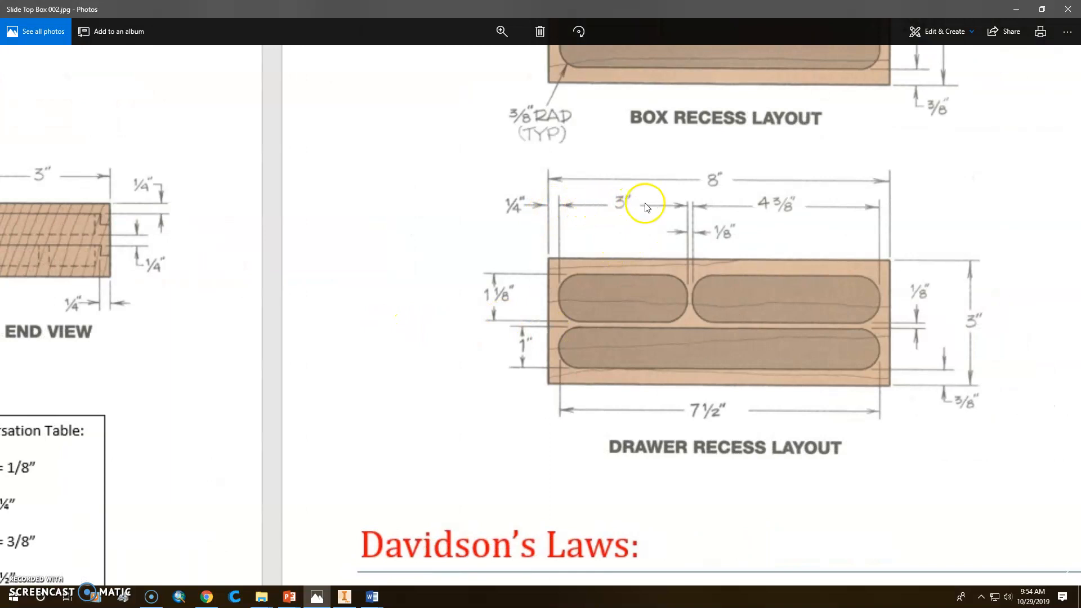
Back in Inventor, dimension the offset from the block's left end to the upper-left rectangle as .25 in
{"action": "left_click", "coordinate": [345, 596]}
{"action": "left_click", "coordinate": [451, 54]}
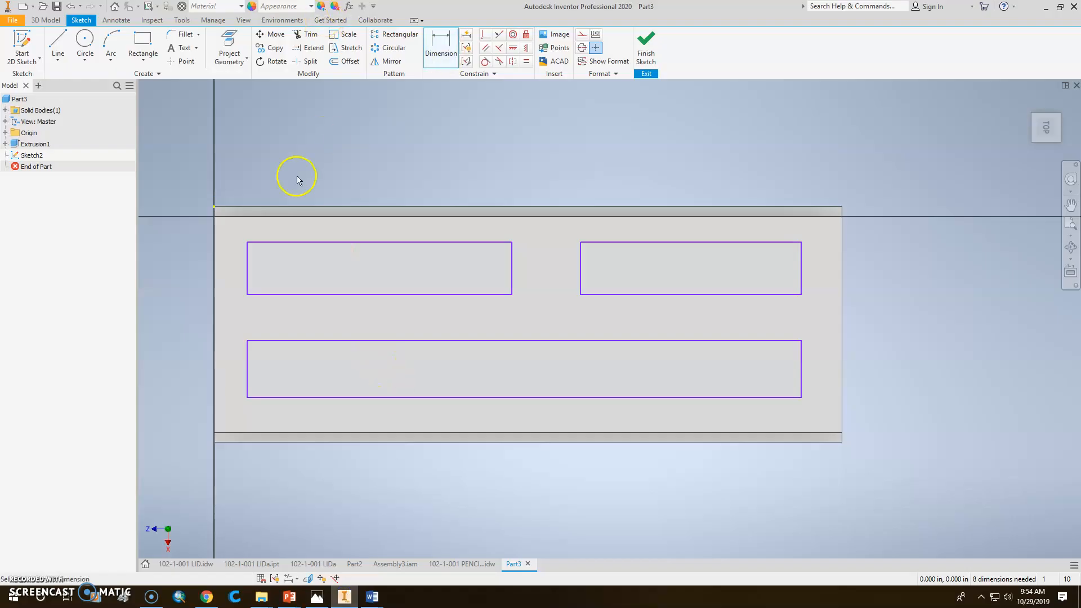
{"action": "left_click", "coordinate": [213, 239]}
{"action": "left_click", "coordinate": [246, 259]}
{"action": "left_click", "coordinate": [171, 232]}
{"action": "type", "text": ".2"}
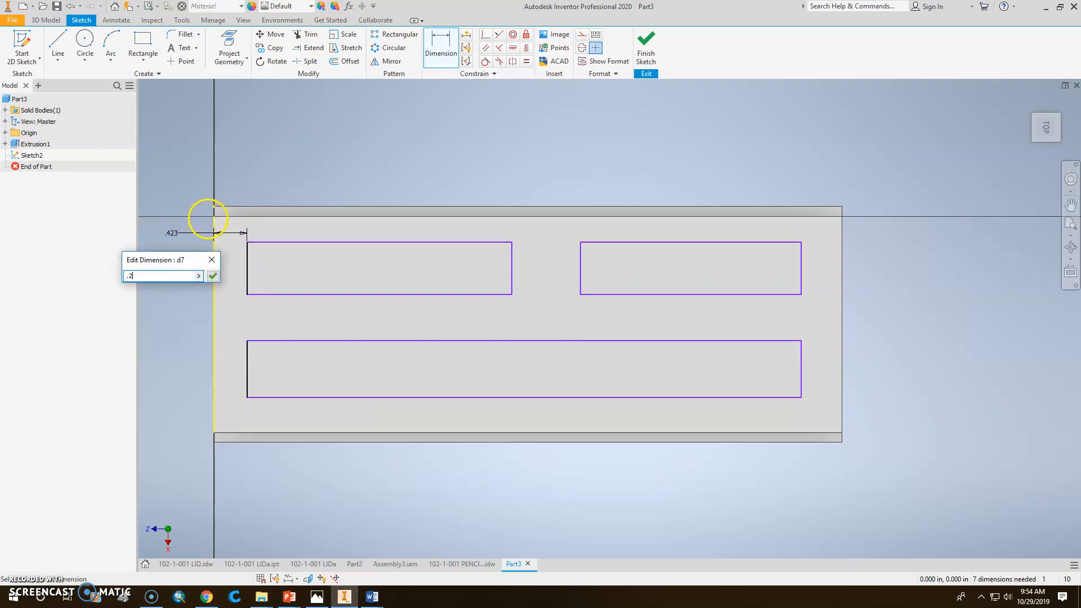
{"action": "type", "text": "5"}
{"action": "key", "text": "Return"}
Dimension the upper-left rectangle's length as 3 in
{"action": "left_click", "coordinate": [284, 243]}
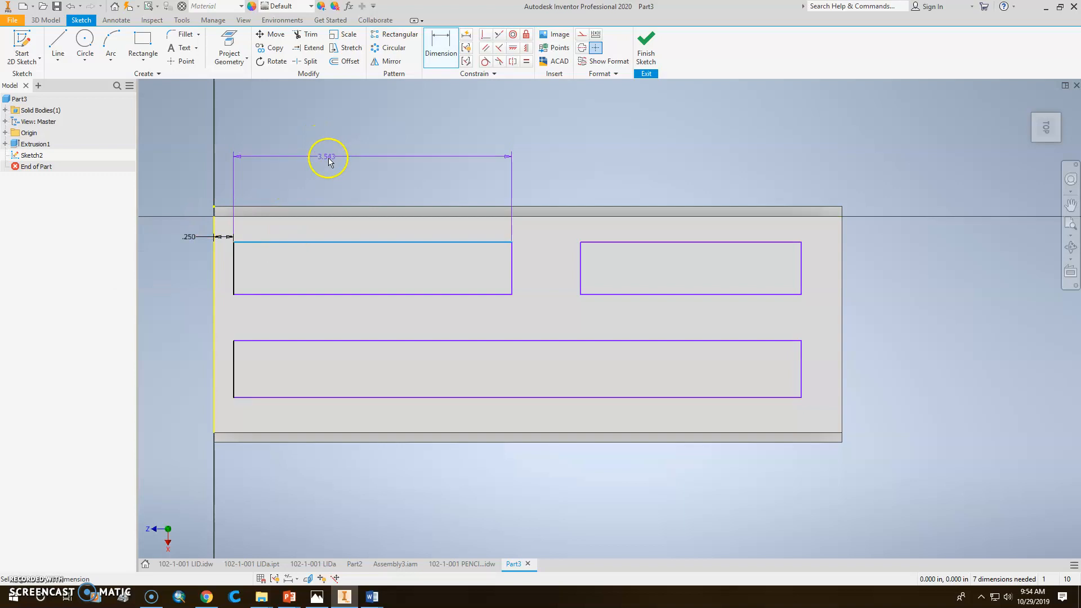
{"action": "left_click", "coordinate": [329, 160]}
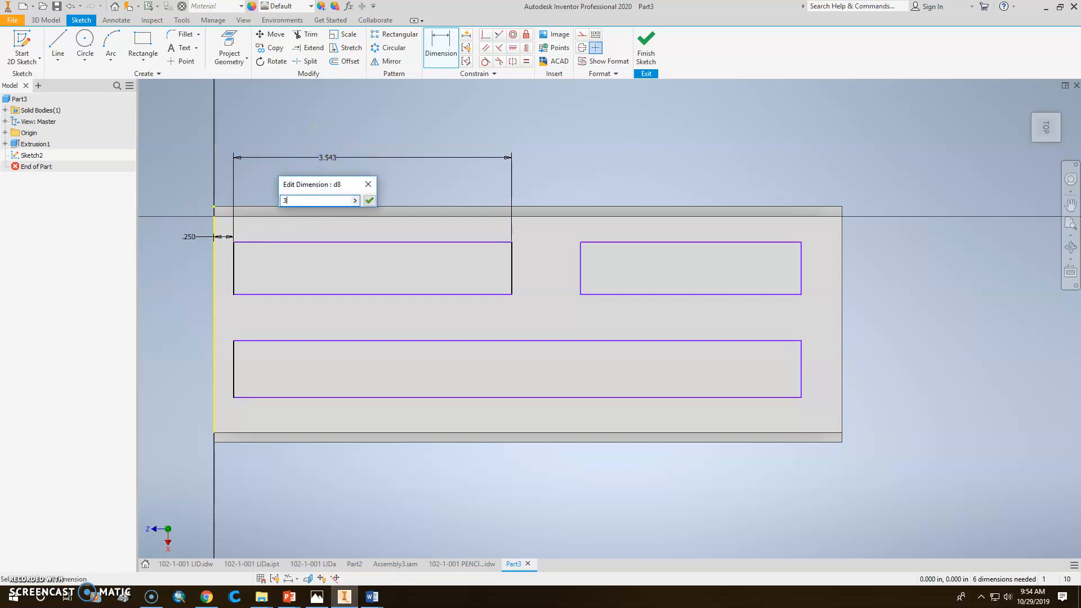
{"action": "key", "text": "Return"}
Dimension the gap between the two upper rectangles as .125 in
{"action": "left_click", "coordinate": [472, 275]}
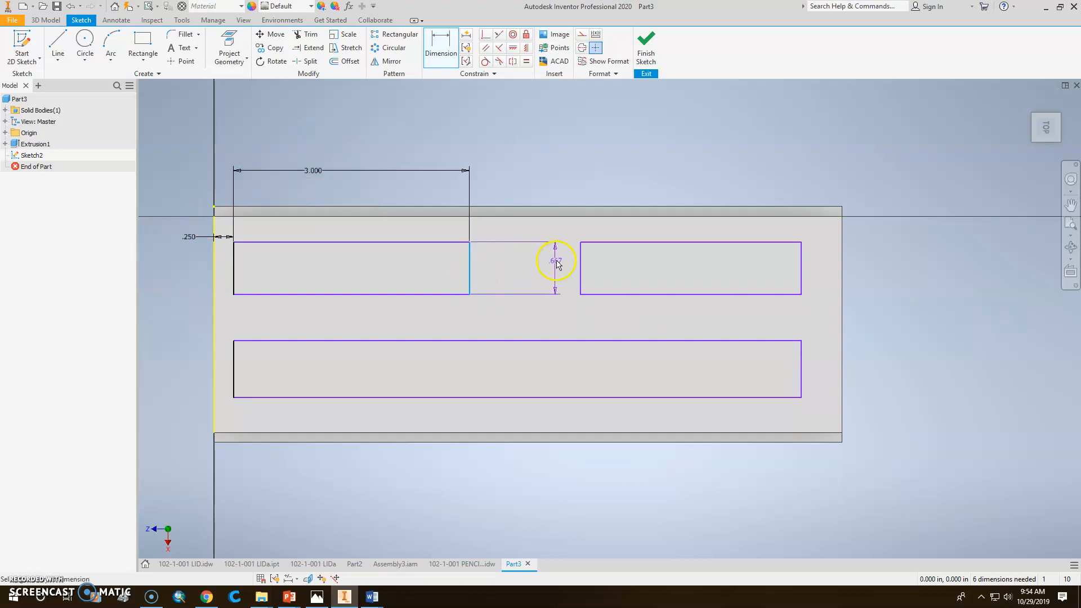
{"action": "left_click", "coordinate": [508, 184]}
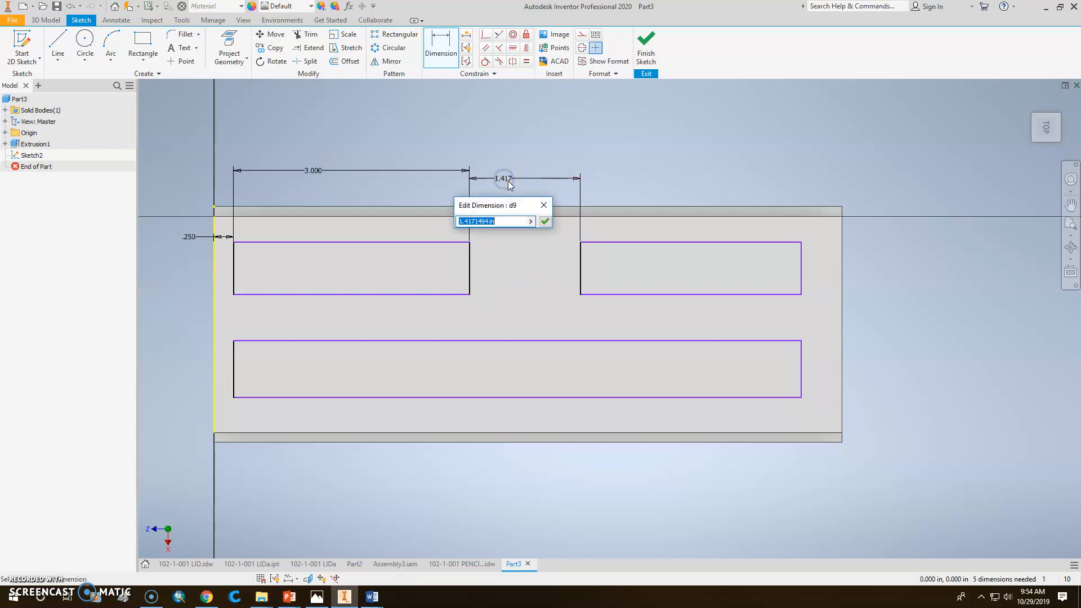
{"action": "type", "text": ".125"}
{"action": "key", "text": "Return"}
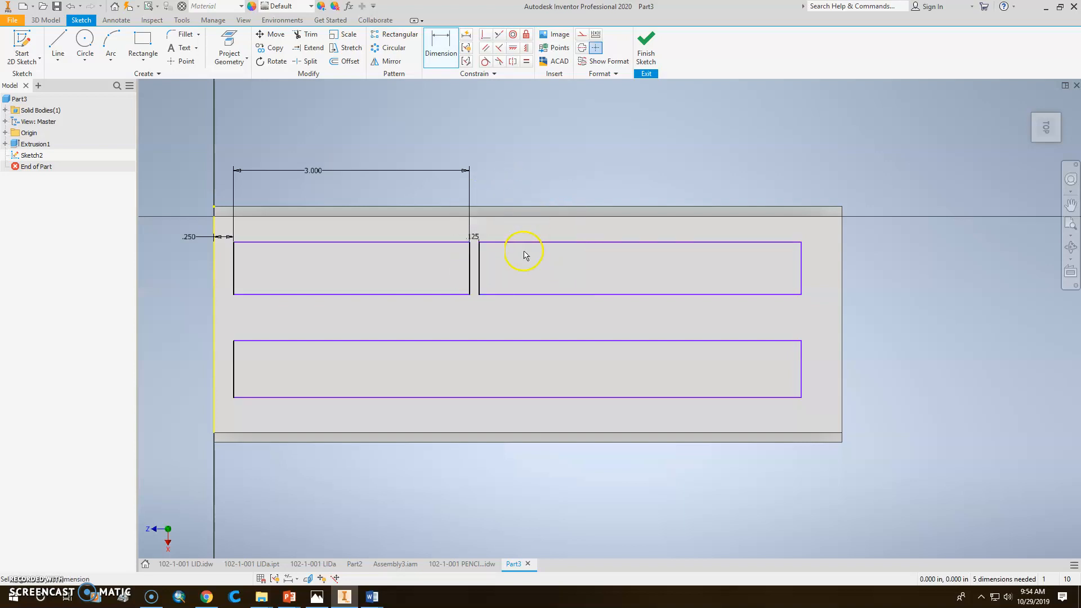
Check the recess drawing in Photos, return to Inventor, and dimension the upper-right rectangle's length as 4 3/8 in
{"action": "left_click", "coordinate": [317, 597]}
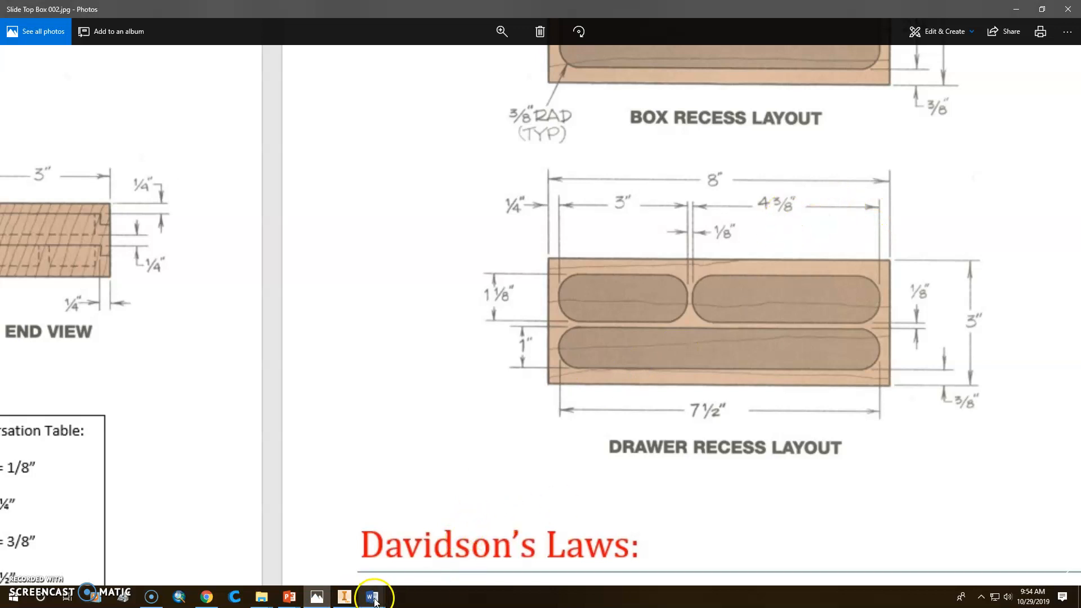
{"action": "left_click", "coordinate": [345, 596]}
{"action": "left_click", "coordinate": [439, 34]}
{"action": "left_click", "coordinate": [576, 243]}
{"action": "left_click", "coordinate": [604, 180]}
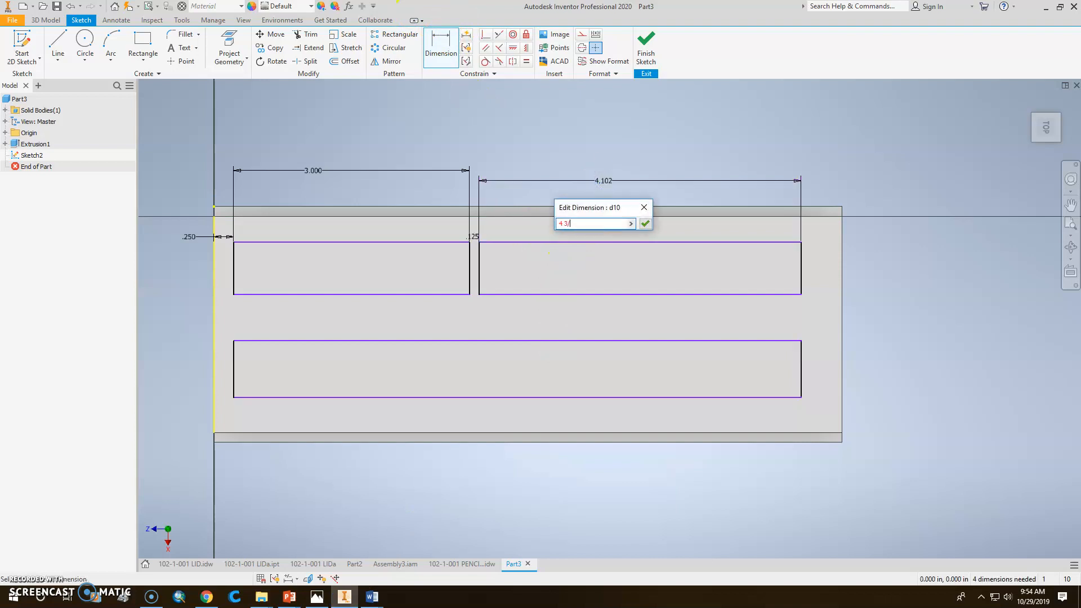
{"action": "key", "text": "Return"}
{"action": "left_click", "coordinate": [609, 172]}
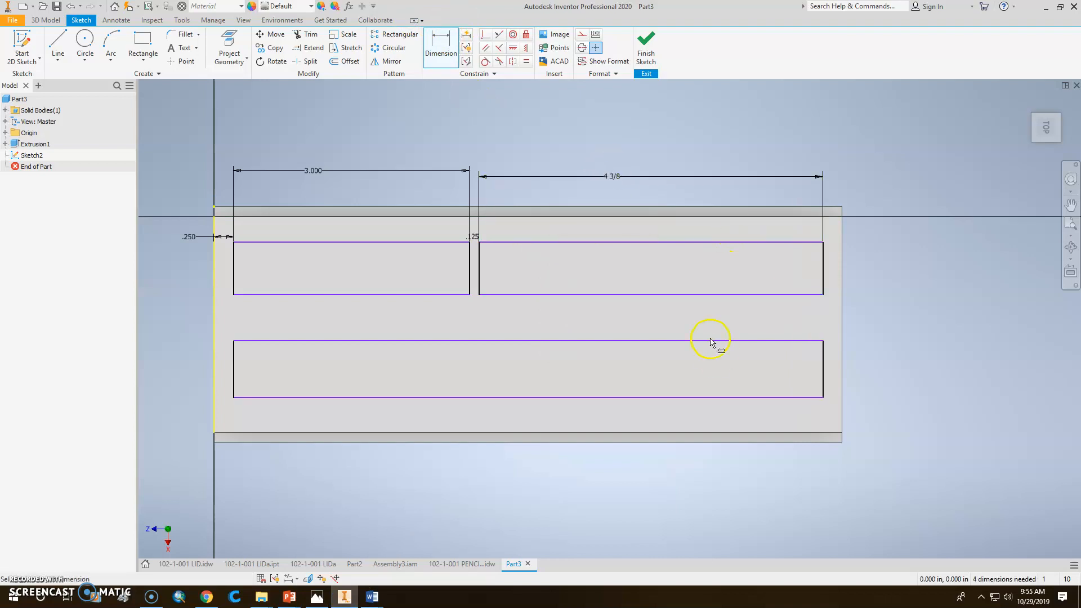
Switch to Photos and examine the vertical recess dimensions in the Drawer Recess Layout drawing
{"action": "left_click", "coordinate": [370, 600]}
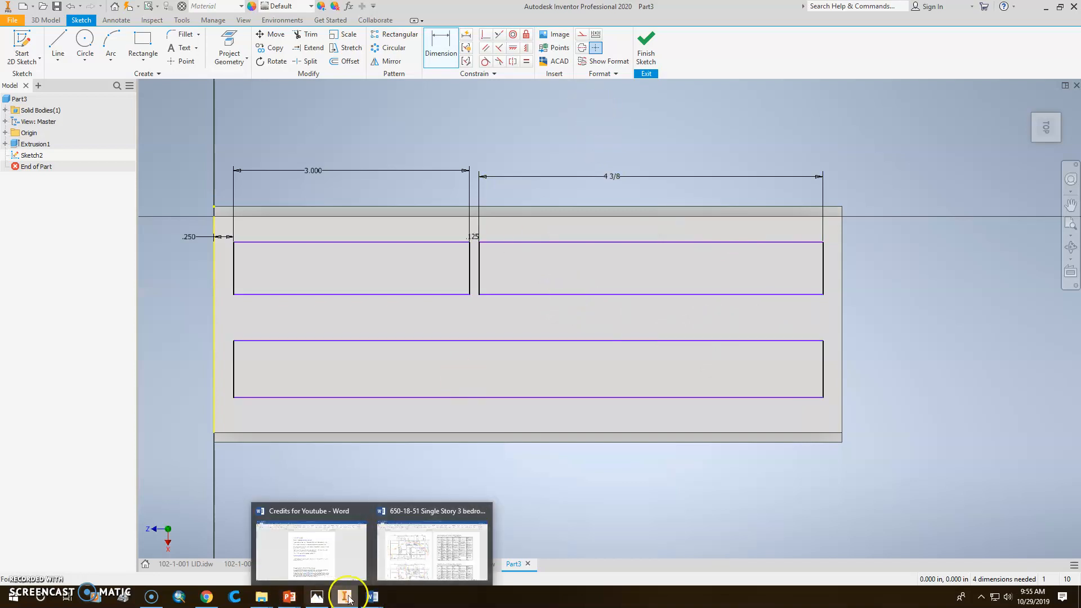
{"action": "left_click", "coordinate": [317, 598]}
{"action": "left_click", "coordinate": [318, 600]}
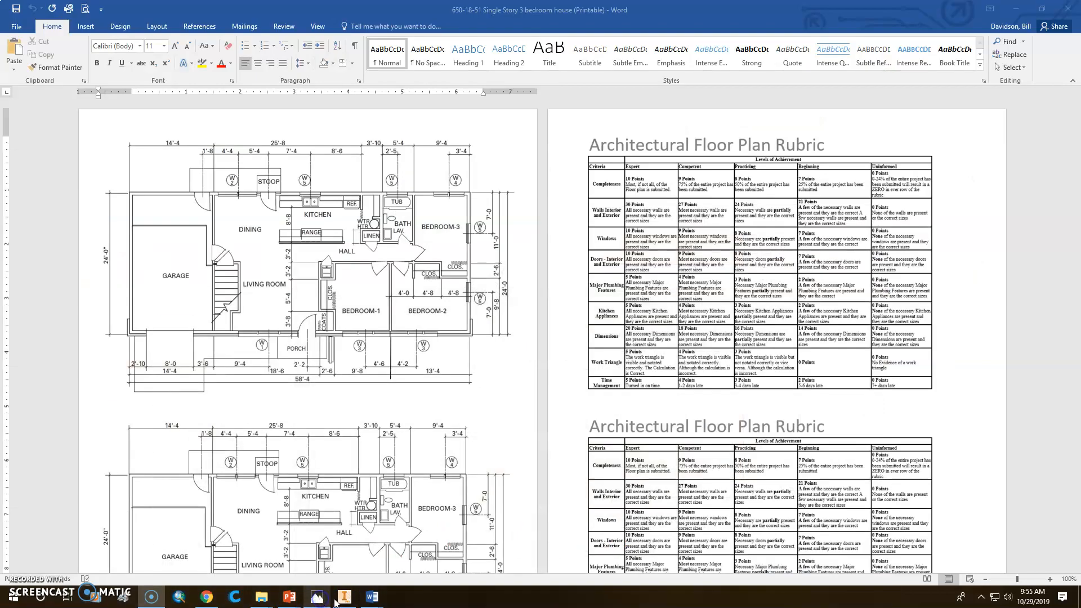
{"action": "left_click", "coordinate": [318, 600]}
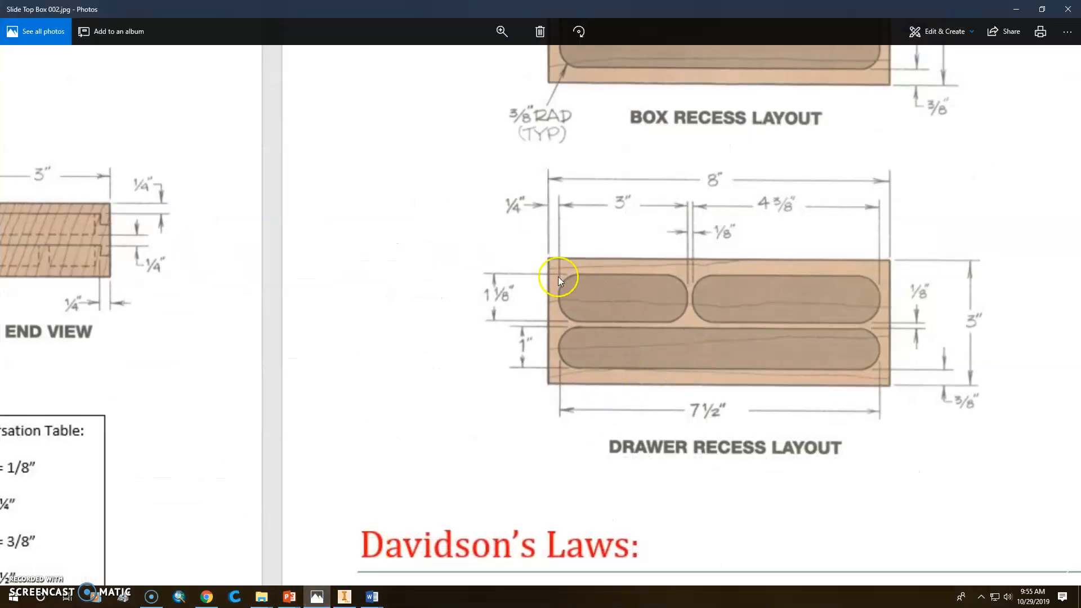
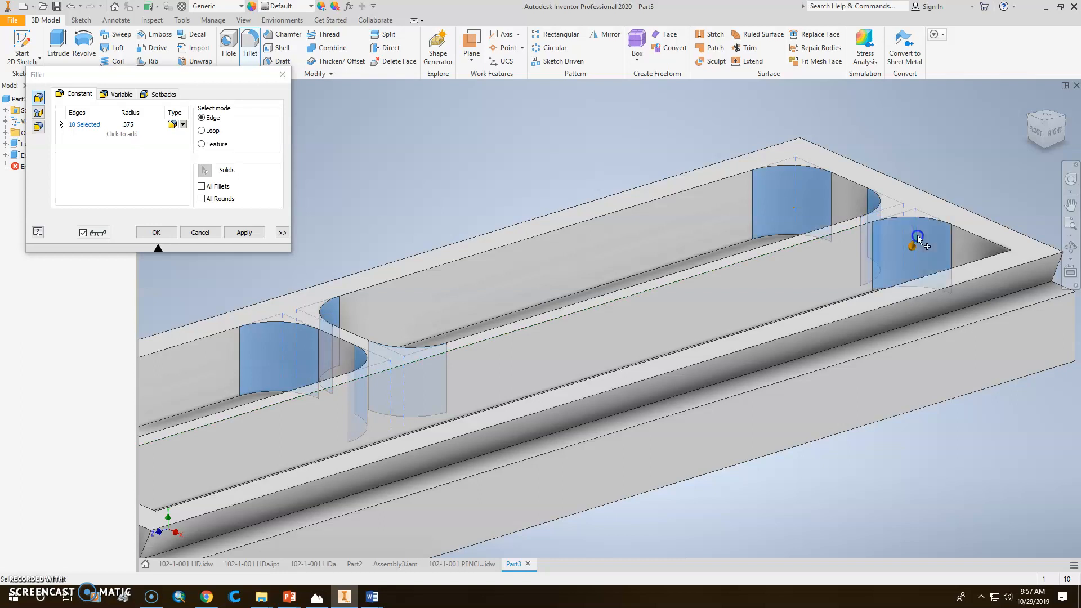
Add the long recess's remaining corner edges to the .375 in fillet selection, apply the fillet, and close the command
{"action": "middle_click_drag", "start_coordinate": [1014, 265], "coordinate": [293, 394]}
{"action": "left_click", "coordinate": [304, 401]}
{"action": "scroll", "coordinate": [333, 417], "scroll_direction": "down", "scroll_amount": 3}
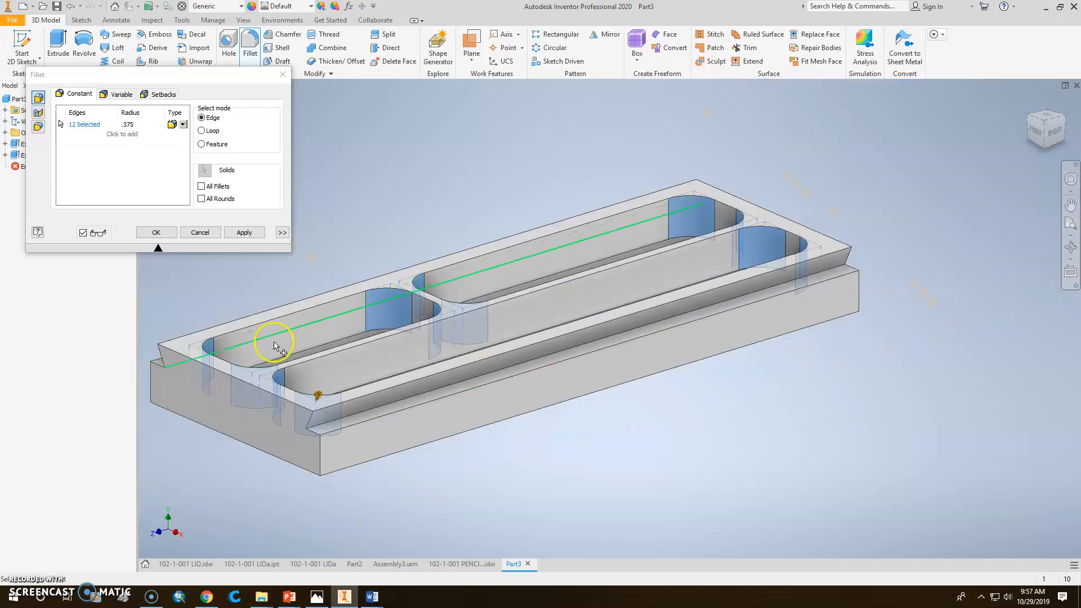
{"action": "left_click", "coordinate": [244, 232]}
{"action": "left_click", "coordinate": [157, 234]}
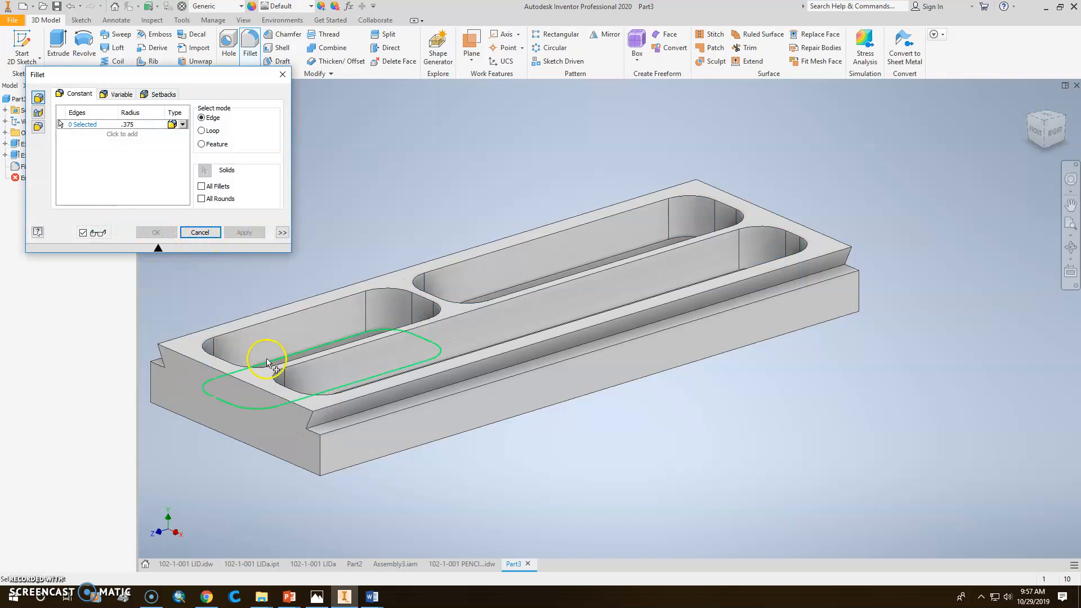
{"action": "left_click", "coordinate": [200, 232]}
{"action": "middle_click_drag", "start_coordinate": [357, 266], "coordinate": [473, 271]}
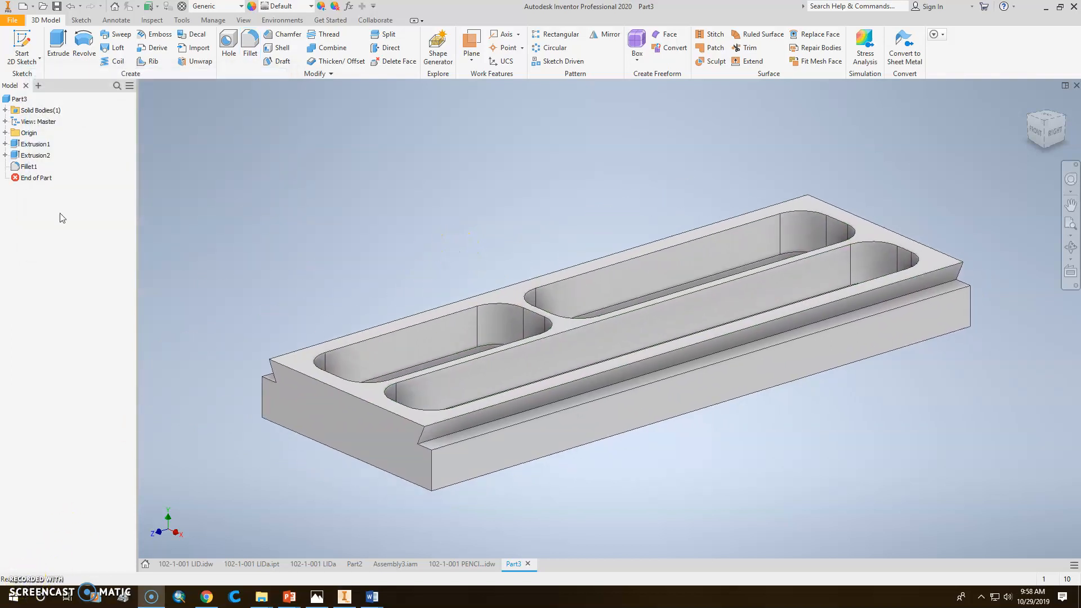
Save the part in the Foundations folder as 102-2-003a DRAWER, basing the name on the existing 102-2-003 DRAWER file
{"action": "left_click", "coordinate": [56, 7]}
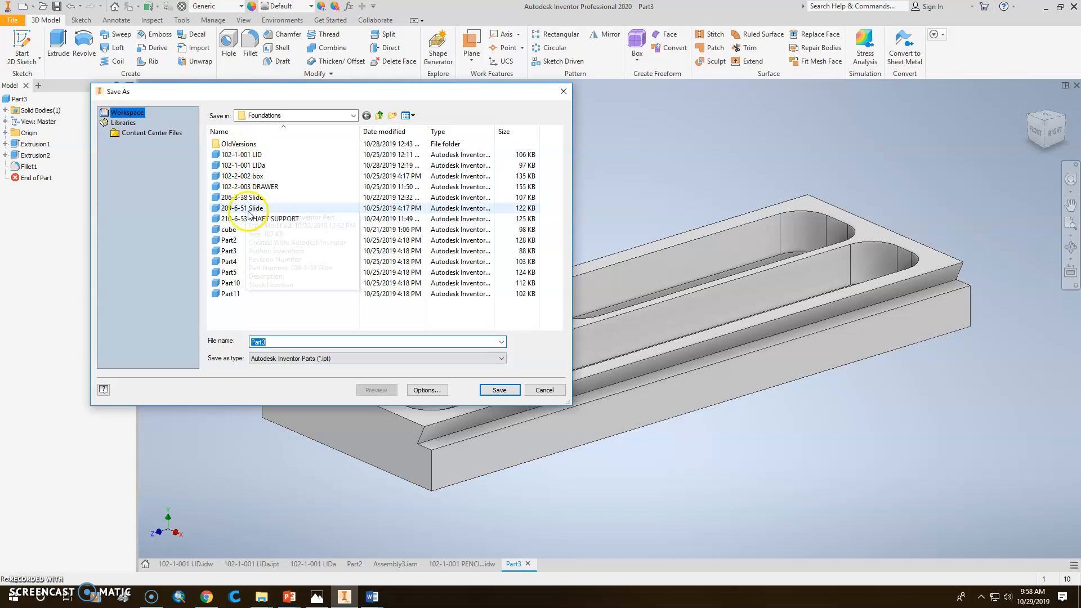
{"action": "left_click", "coordinate": [255, 189]}
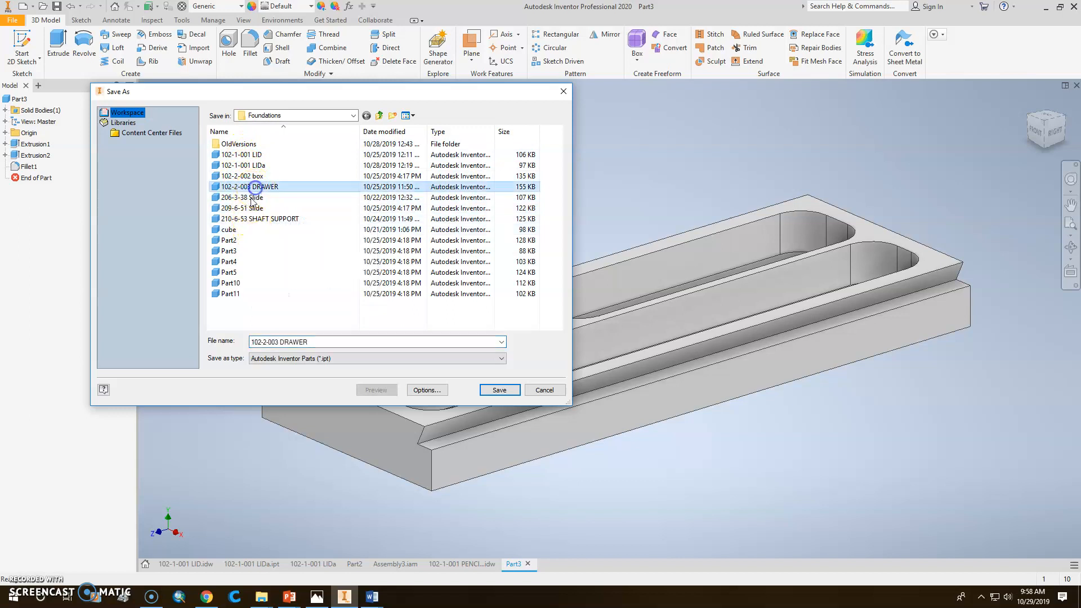
{"action": "left_click", "coordinate": [278, 342]}
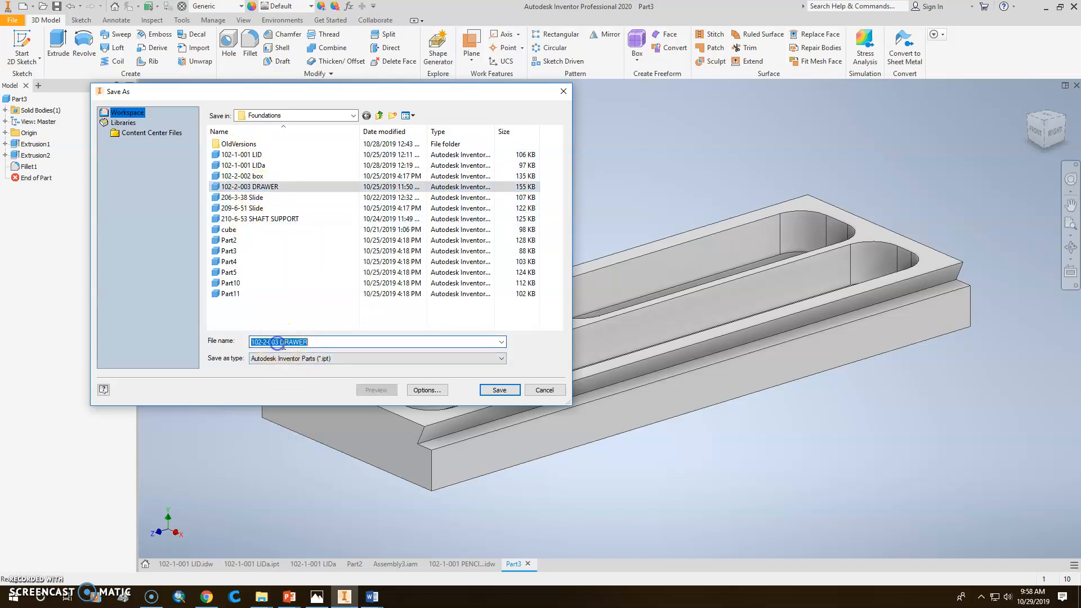
{"action": "left_click", "coordinate": [279, 342]}
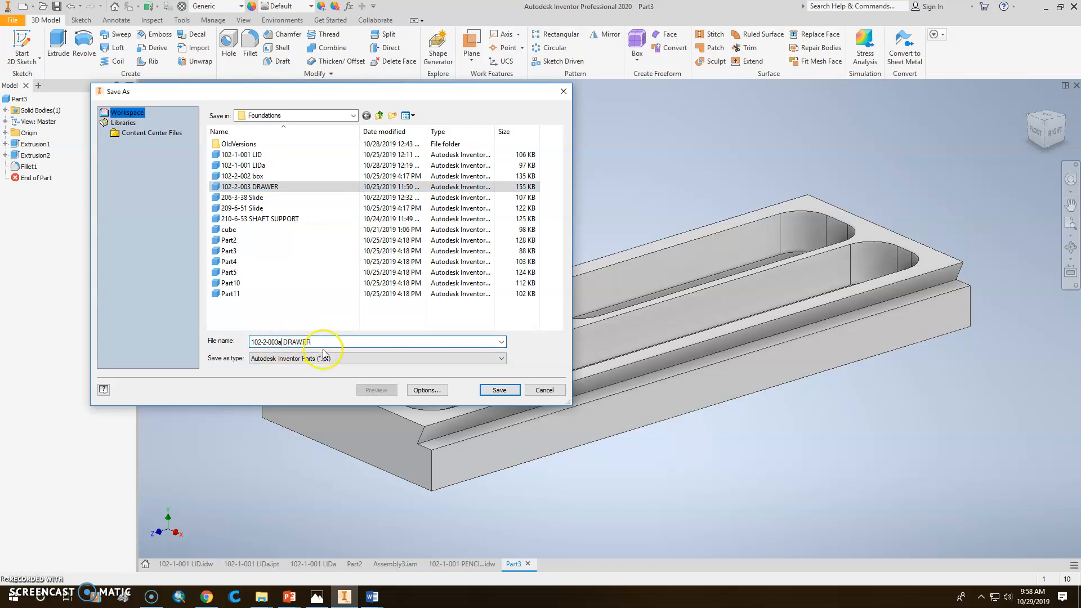
{"action": "left_click", "coordinate": [501, 390]}
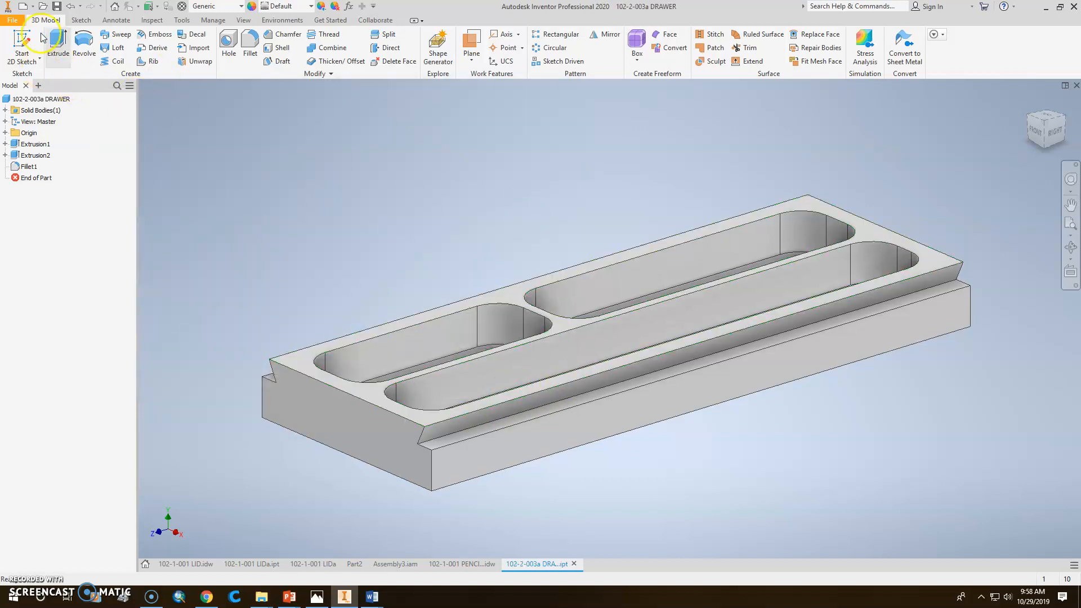
Create a new drawing file from the English ANSI (in).idw template
{"action": "left_click", "coordinate": [23, 7]}
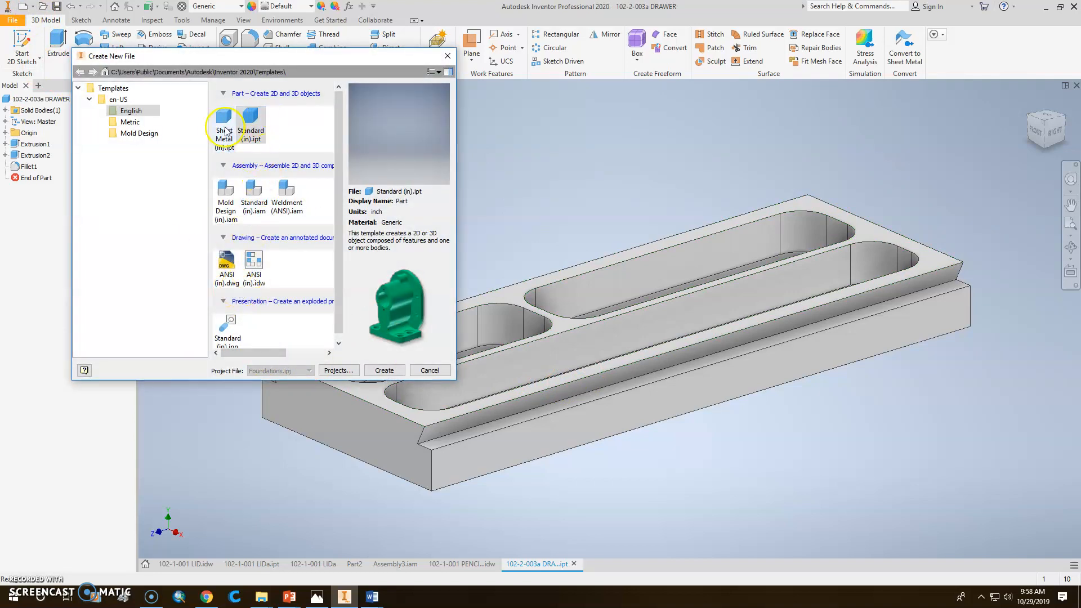
{"action": "left_click", "coordinate": [255, 260]}
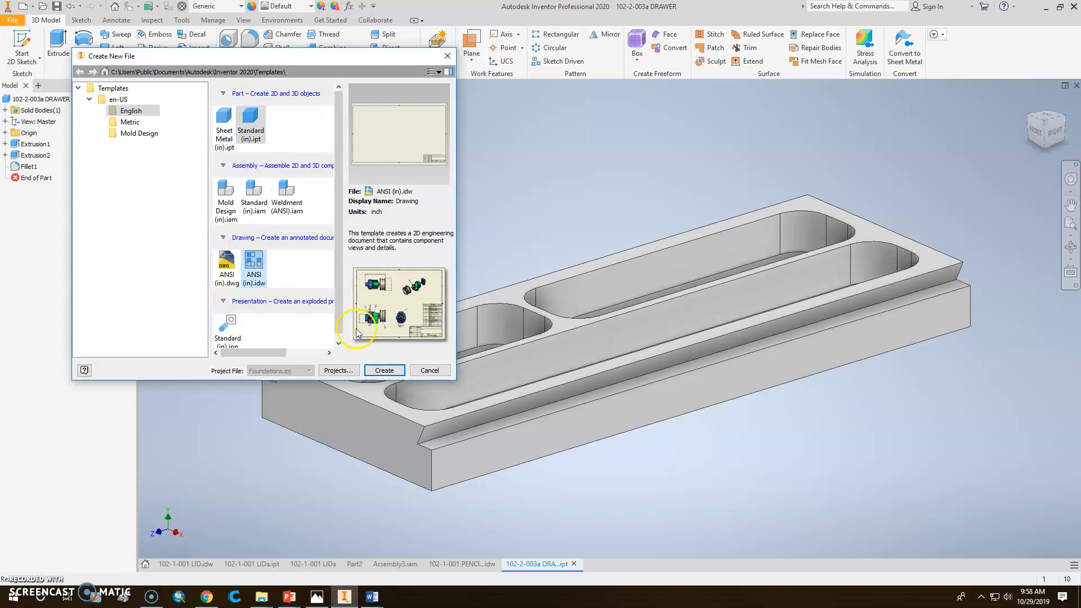
{"action": "left_click", "coordinate": [385, 371]}
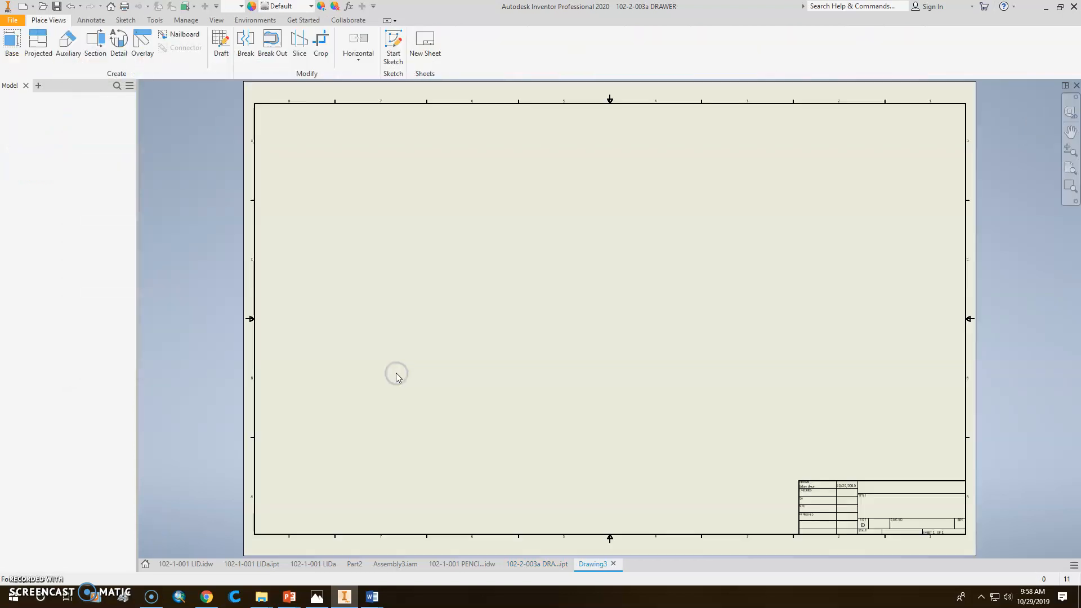
Change the drawing sheet's size to B, keeping the landscape orientation
{"action": "left_click", "coordinate": [31, 121]}
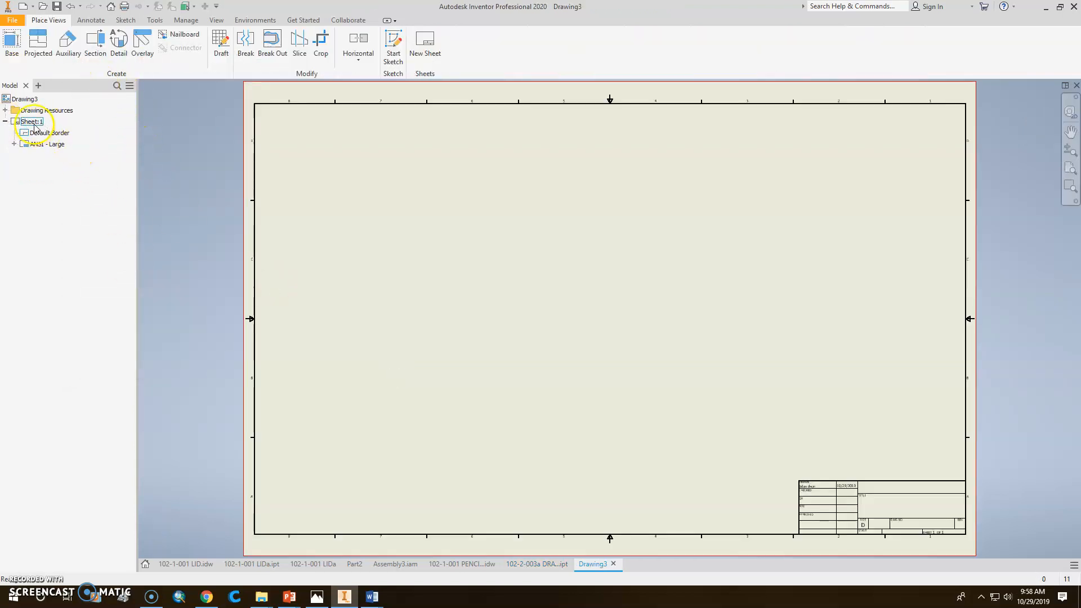
{"action": "right_click", "coordinate": [34, 125]}
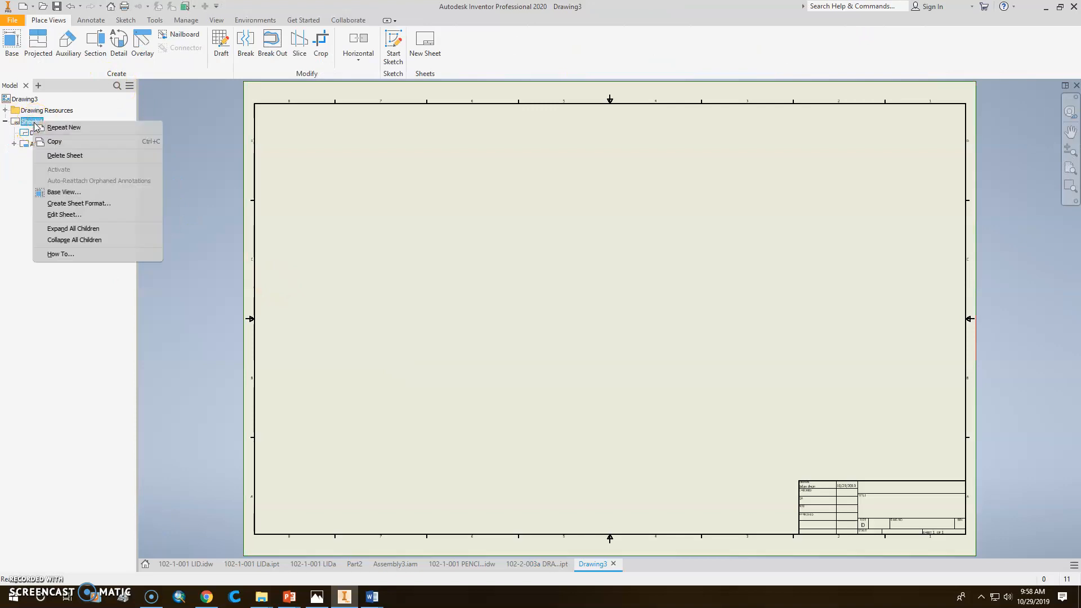
{"action": "left_click", "coordinate": [65, 214]}
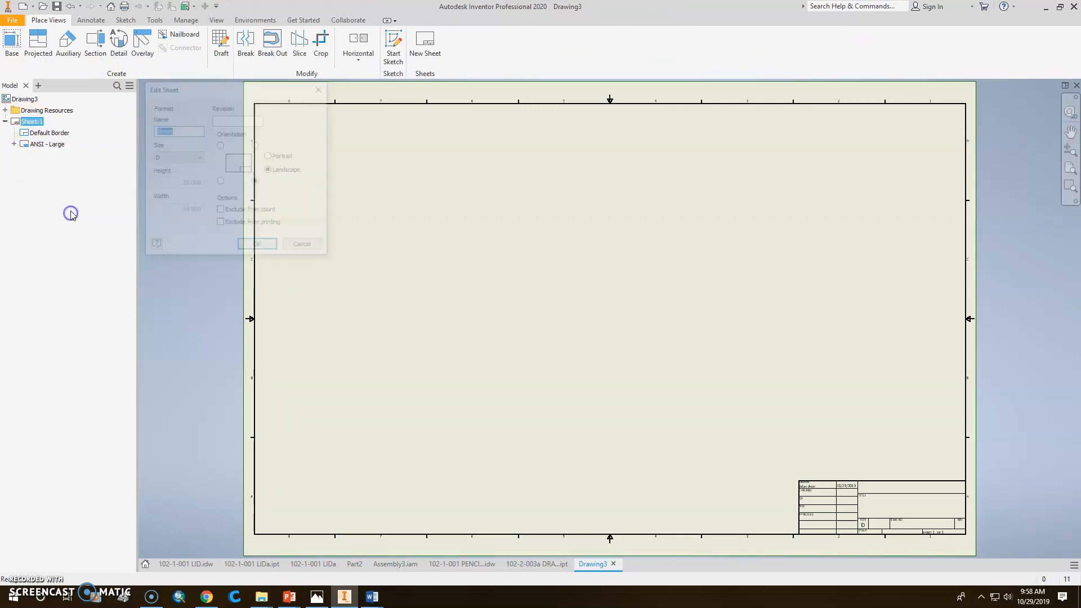
{"action": "left_click", "coordinate": [199, 157]}
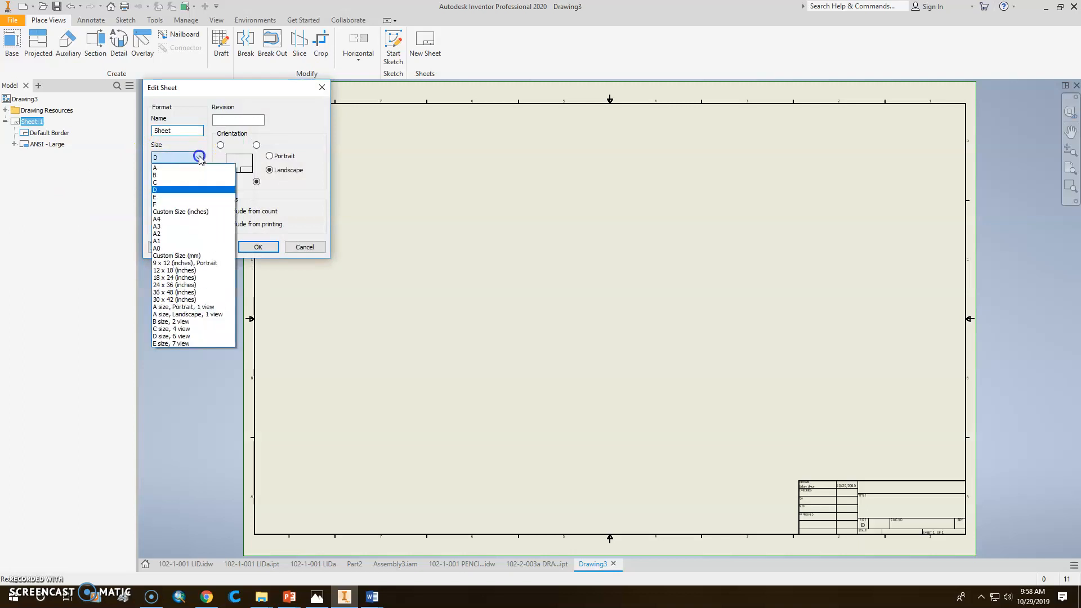
{"action": "left_click", "coordinate": [175, 179]}
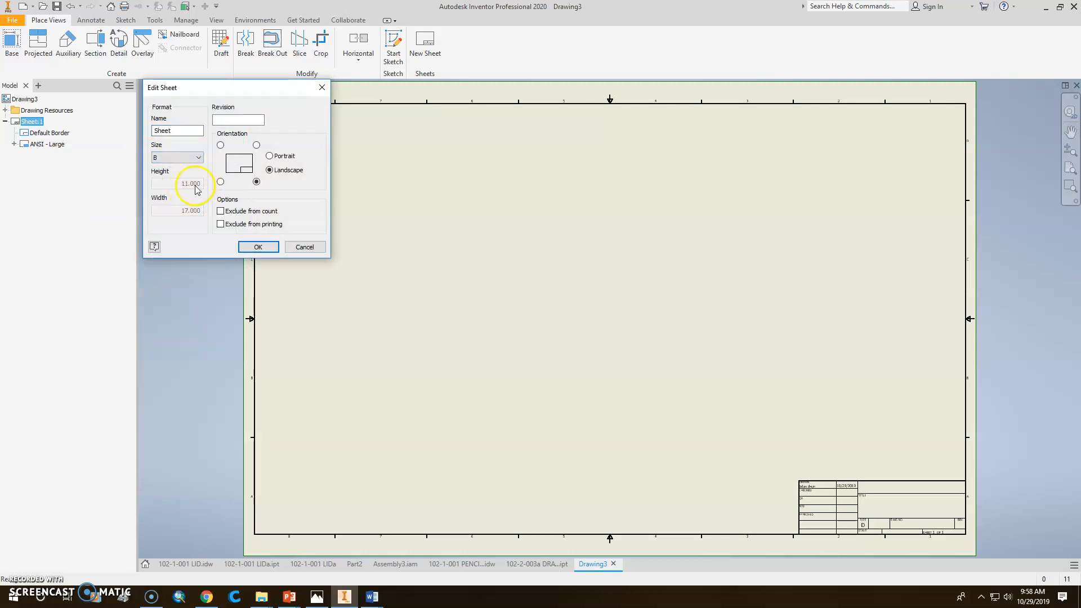
{"action": "left_click", "coordinate": [257, 248]}
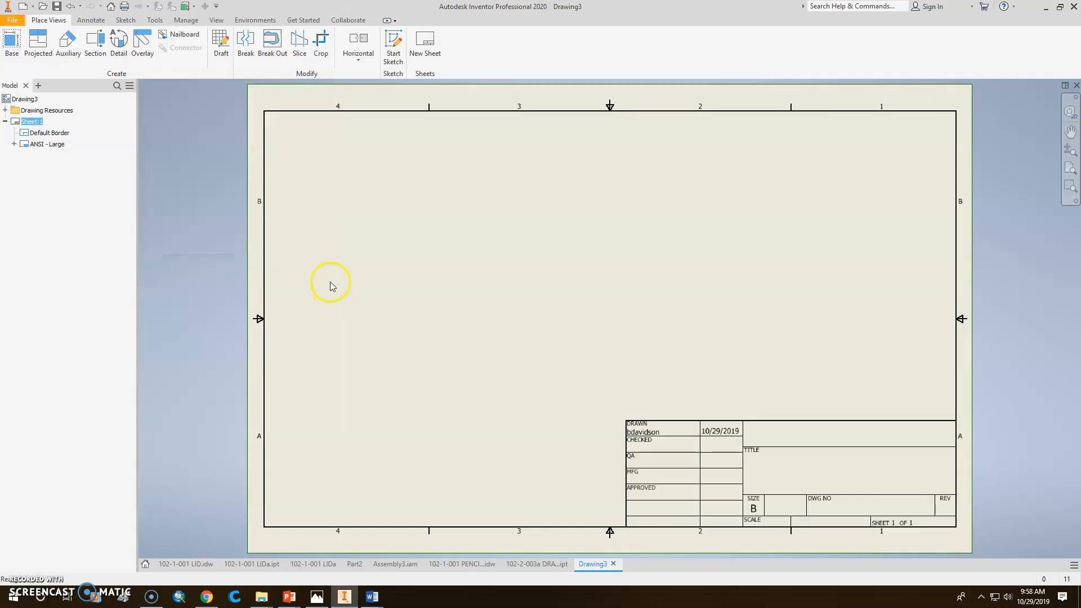
Set up a base view of the drawer in the Left orientation at 1/2 scale, positioned in the sheet's lower-left area
{"action": "left_click", "coordinate": [9, 45]}
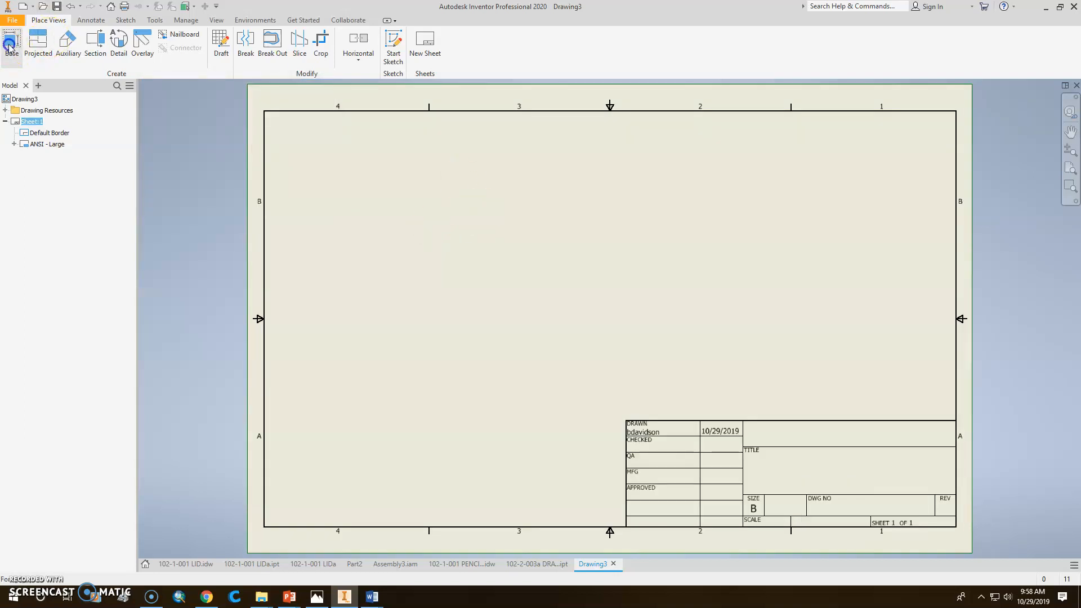
{"action": "left_click_drag", "start_coordinate": [603, 314], "coordinate": [507, 350]}
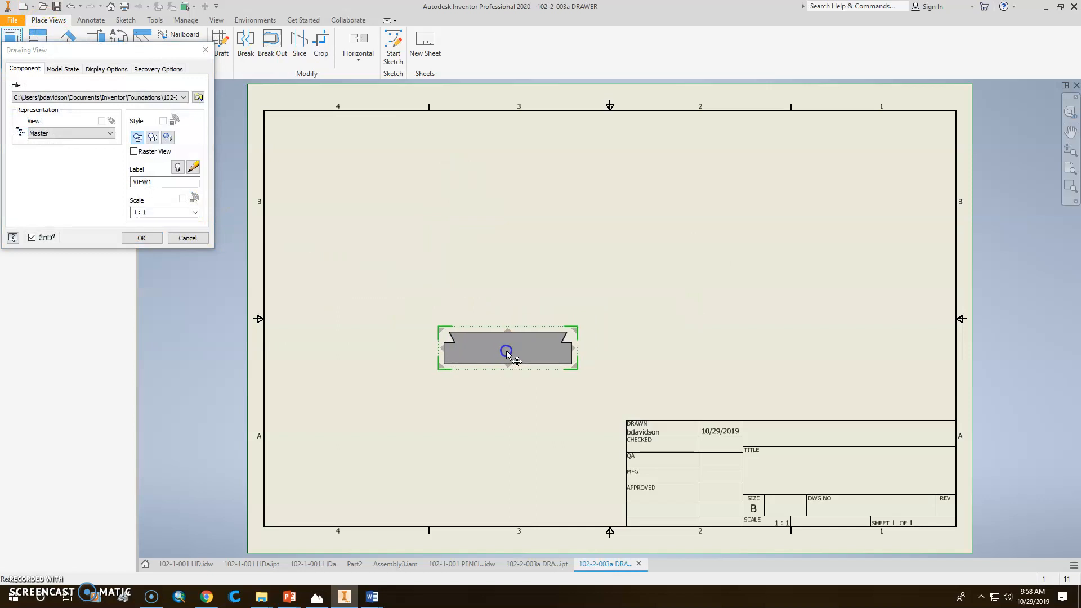
{"action": "left_click", "coordinate": [589, 293]}
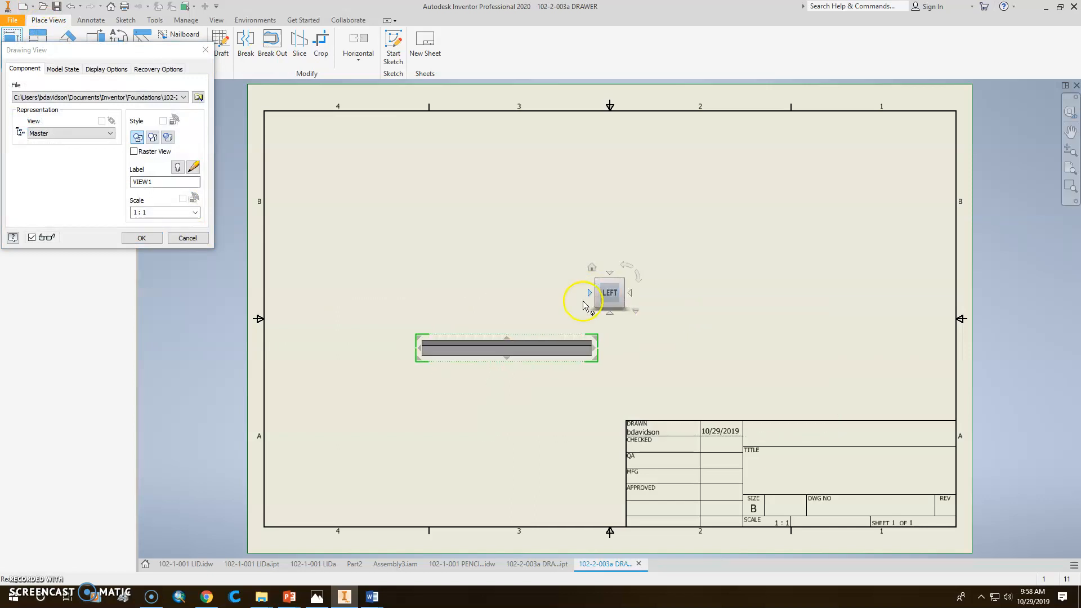
{"action": "left_click_drag", "start_coordinate": [545, 353], "coordinate": [518, 357]}
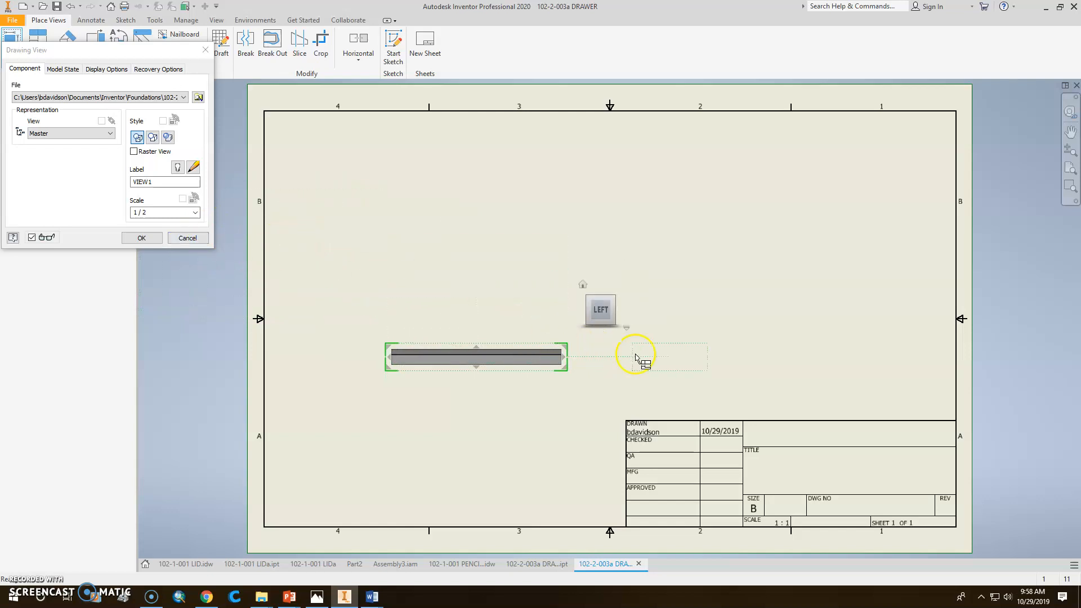
Project an end view beside the base view, a top view above it and an isometric view at the upper right, and create them
{"action": "left_click", "coordinate": [765, 370]}
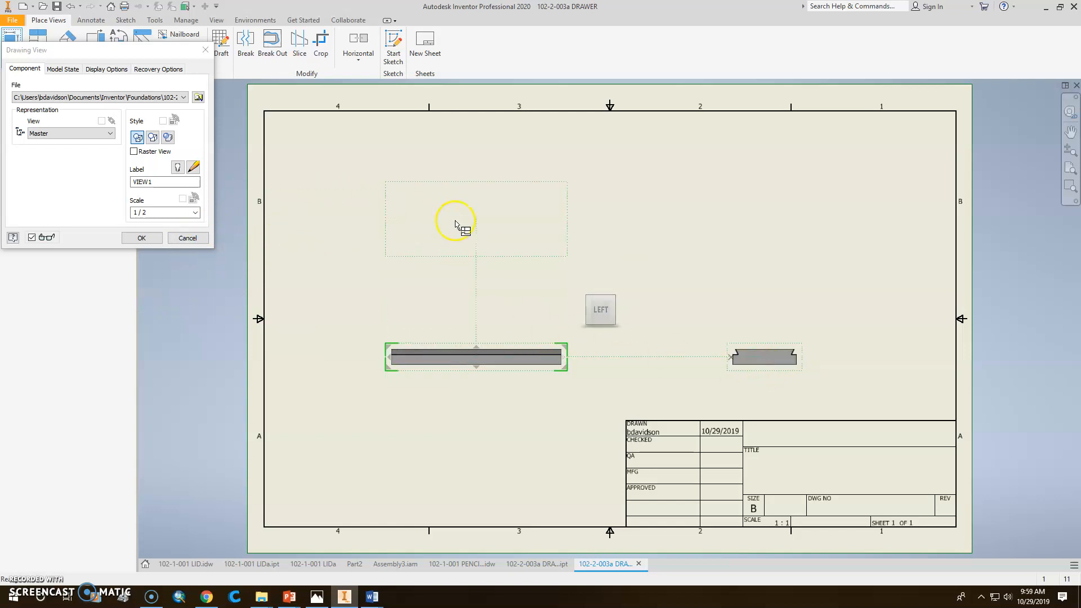
{"action": "left_click", "coordinate": [456, 214]}
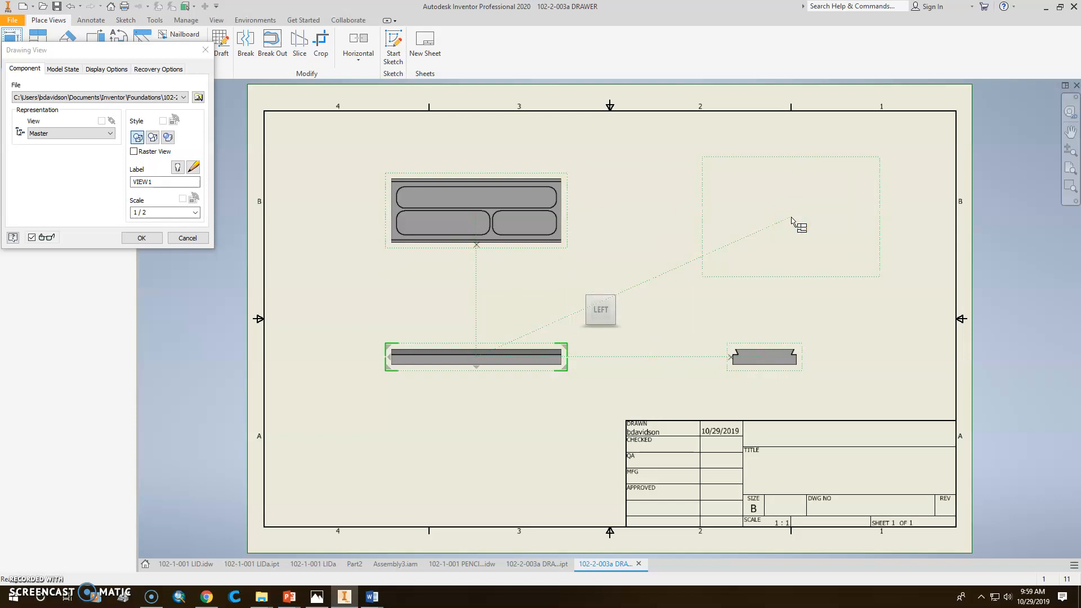
{"action": "left_click", "coordinate": [836, 210]}
{"action": "right_click", "coordinate": [836, 210]}
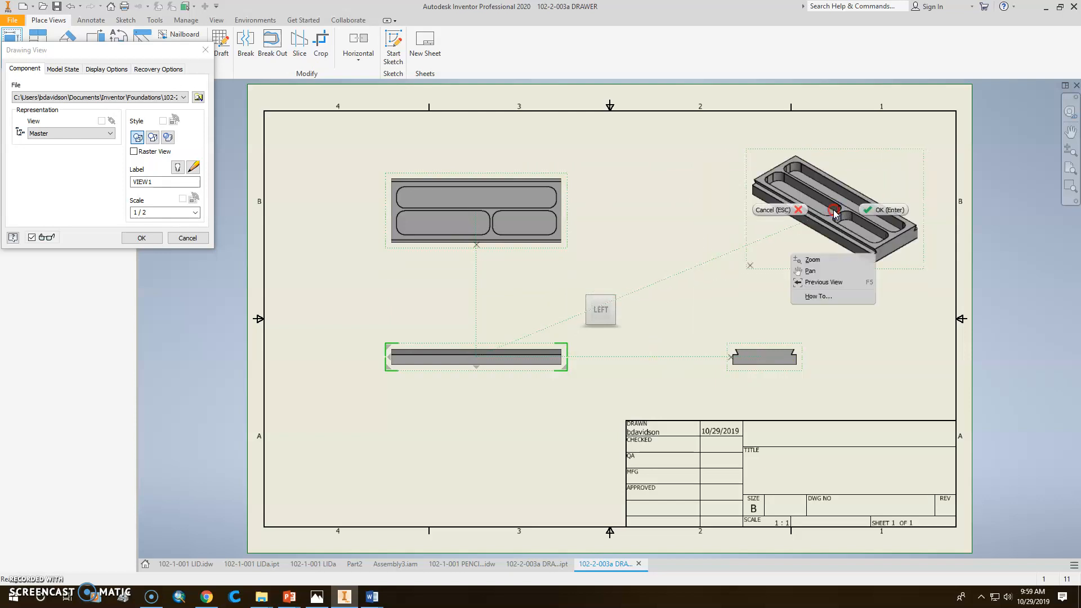
{"action": "left_click", "coordinate": [879, 211]}
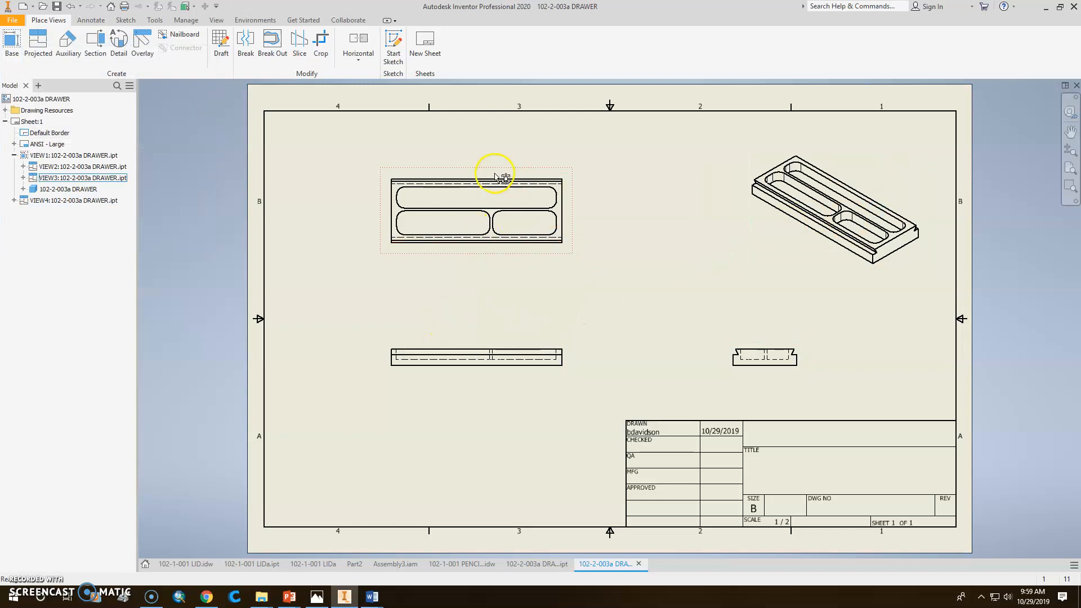
Move the top view down, the front view slightly up and the end view closer to the front view
{"action": "left_click_drag", "start_coordinate": [496, 175], "coordinate": [484, 203]}
{"action": "left_click_drag", "start_coordinate": [490, 346], "coordinate": [486, 332]}
{"action": "left_click_drag", "start_coordinate": [768, 328], "coordinate": [728, 329]}
{"action": "scroll", "coordinate": [476, 226], "scroll_direction": "up", "scroll_amount": 5}
{"action": "scroll", "coordinate": [451, 251], "scroll_direction": "down", "scroll_amount": 6}
{"action": "middle_click_drag", "start_coordinate": [502, 257], "coordinate": [415, 289]}
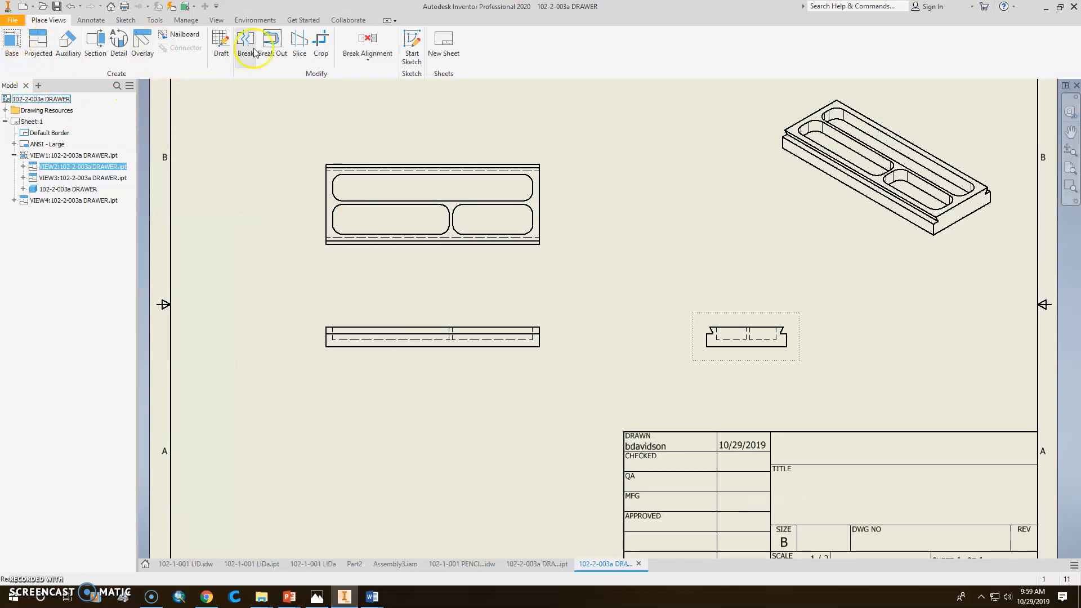
Dimension the front view's overall length along its bottom edge, placing the dimension below the view
{"action": "left_click", "coordinate": [102, 23]}
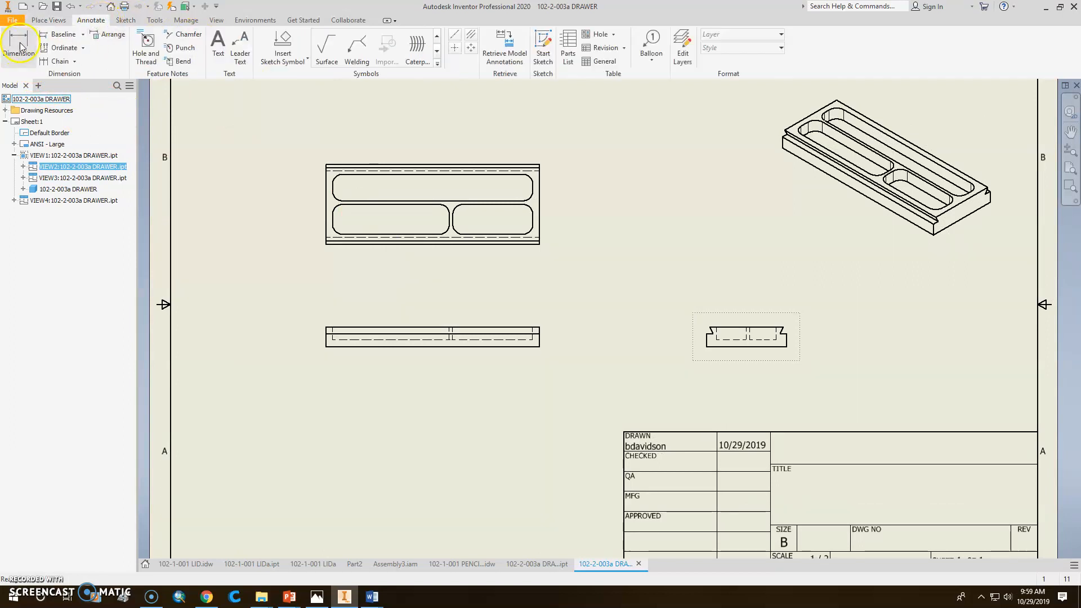
{"action": "left_click", "coordinate": [425, 256]}
{"action": "left_click", "coordinate": [415, 348]}
{"action": "left_click", "coordinate": [428, 381]}
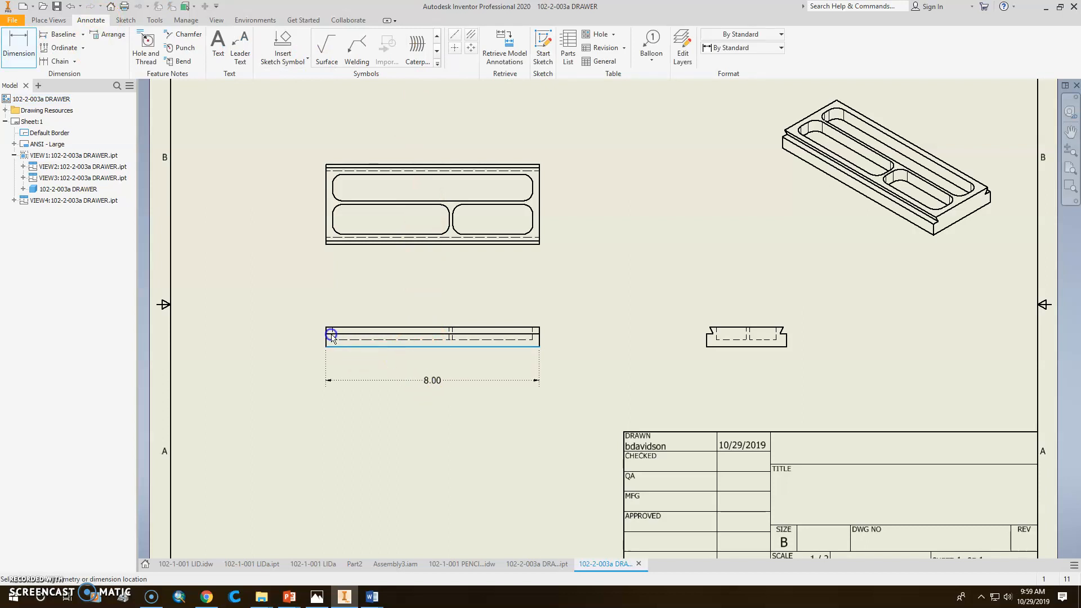
{"action": "left_click", "coordinate": [383, 284]}
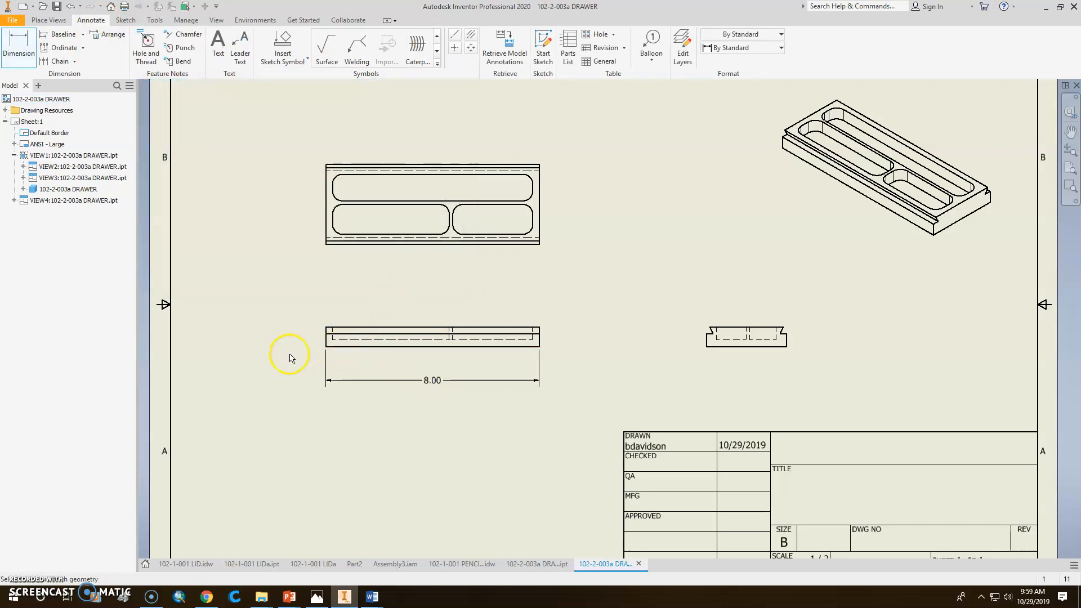
Dimension the front view's overall height between its upper and lower edges, placing the dimension beyond its left end
{"action": "scroll", "coordinate": [293, 355], "scroll_direction": "down", "scroll_amount": 5}
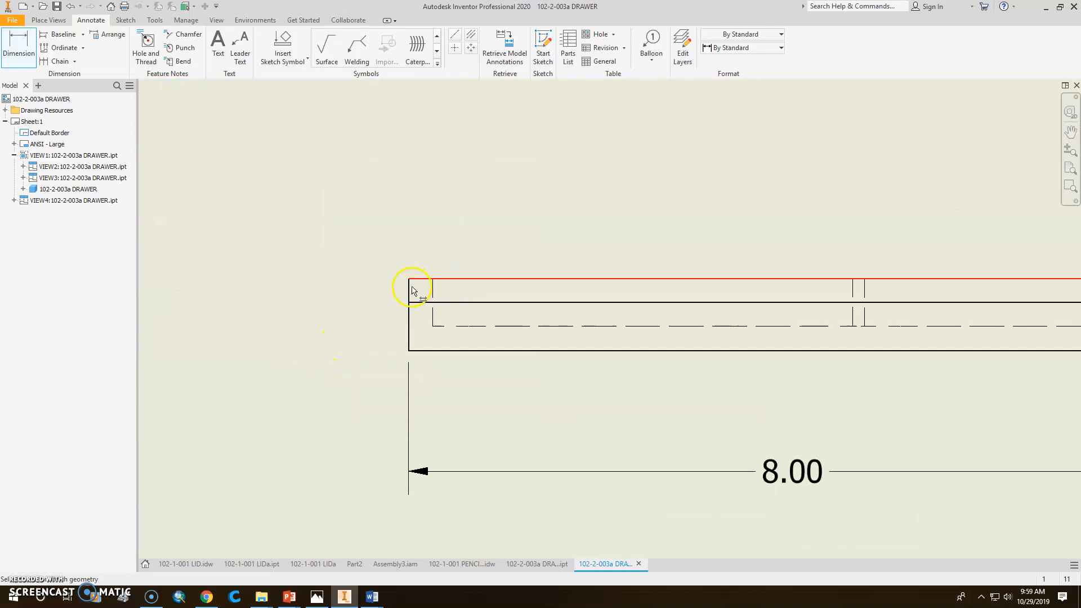
{"action": "left_click", "coordinate": [420, 281]}
{"action": "left_click", "coordinate": [426, 351]}
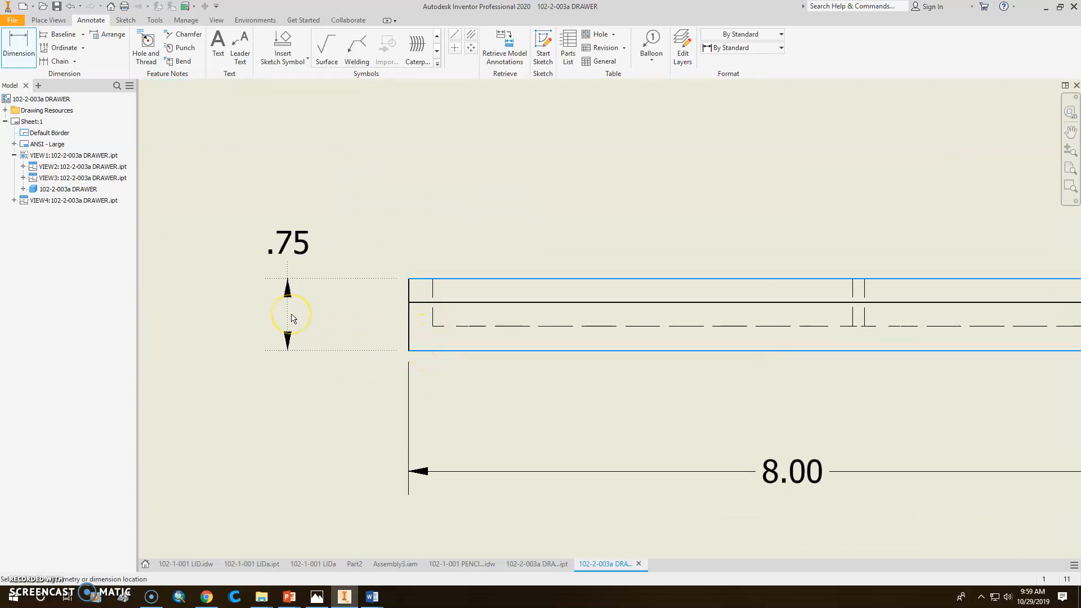
{"action": "left_click", "coordinate": [291, 317]}
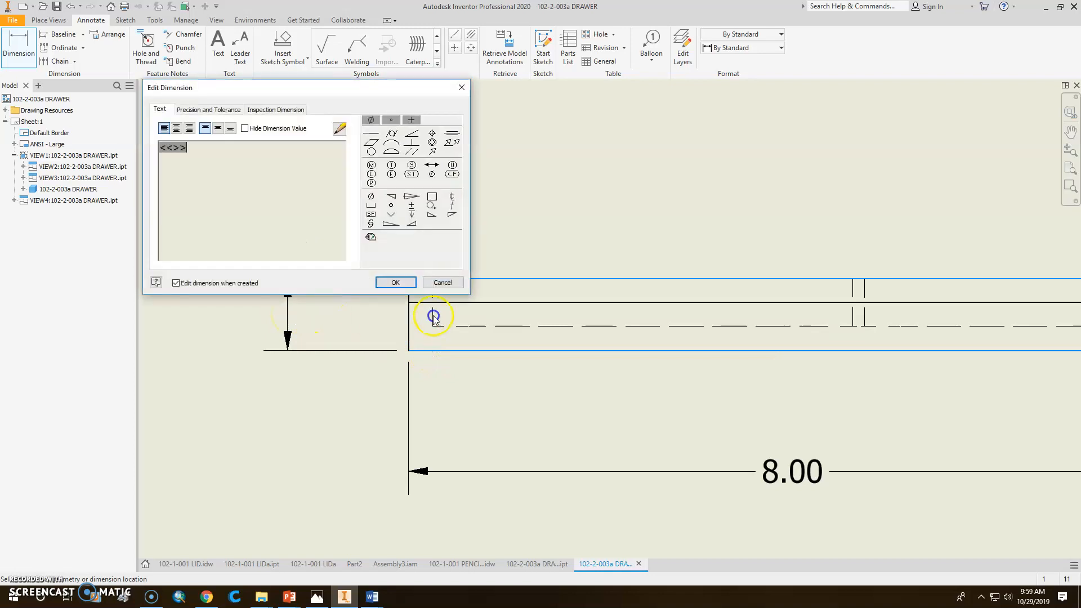
{"action": "left_click", "coordinate": [396, 283]}
{"action": "scroll", "coordinate": [394, 314], "scroll_direction": "down", "scroll_amount": 5}
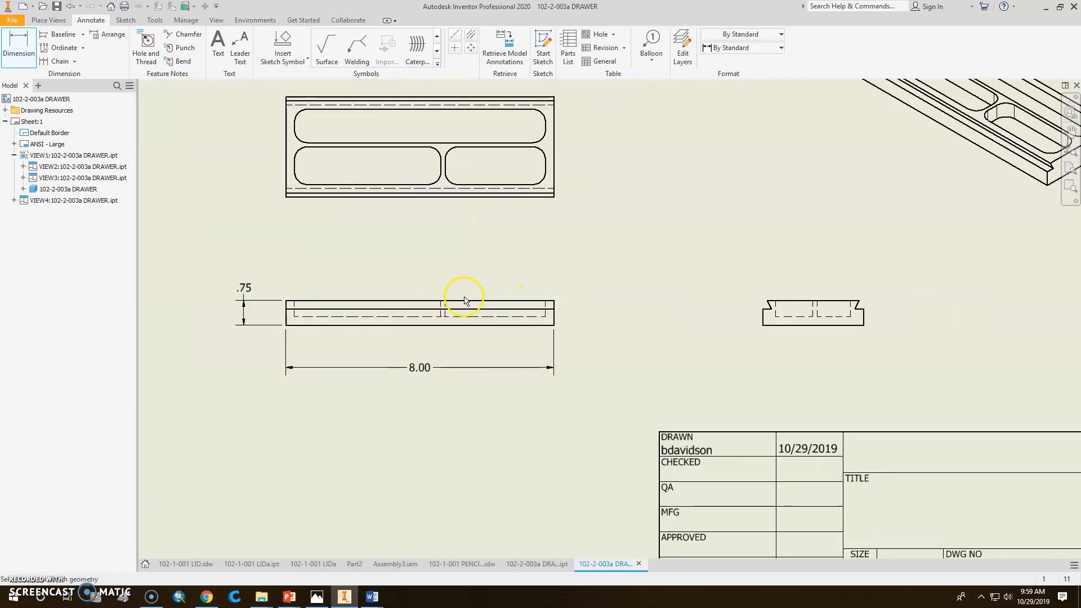
Dimension the end view's overall width below the view and line the dimension up with the front view's length dimension
{"action": "left_click", "coordinate": [794, 326]}
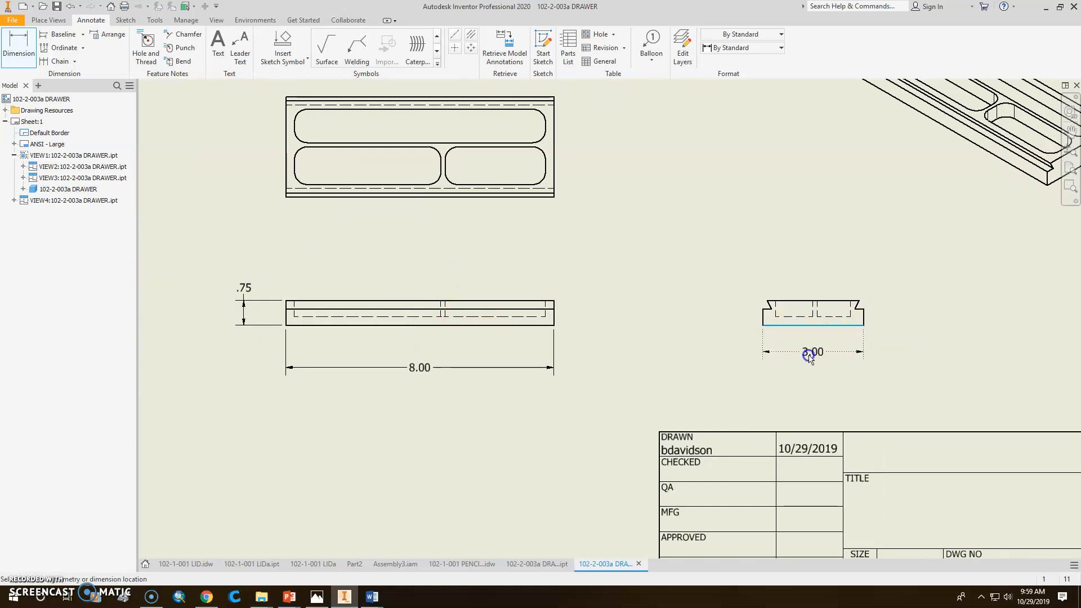
{"action": "left_click", "coordinate": [809, 357]}
{"action": "left_click", "coordinate": [443, 283]}
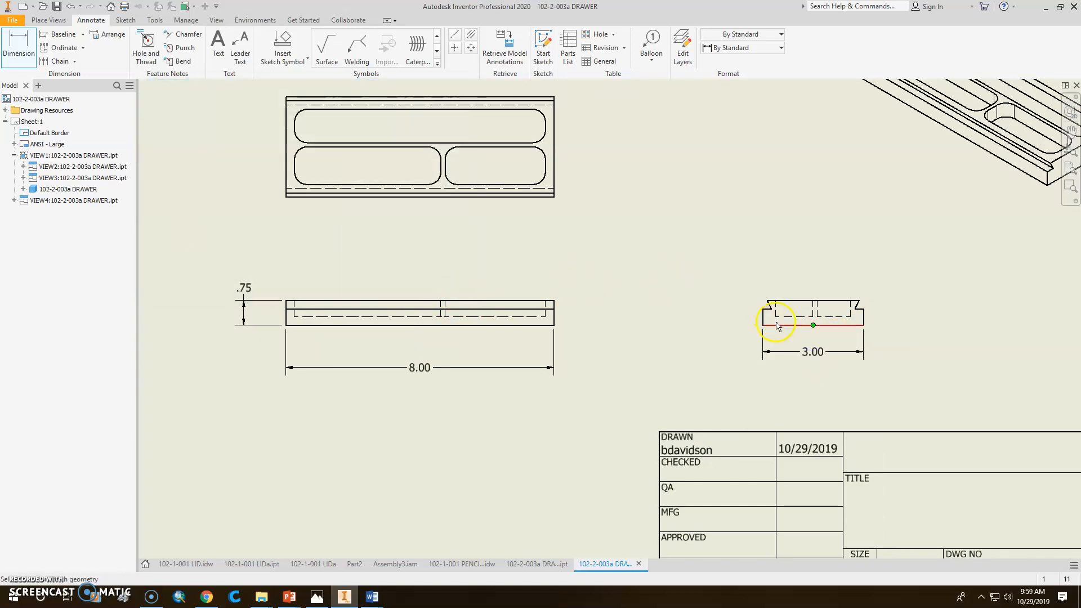
{"action": "left_click", "coordinate": [814, 359]}
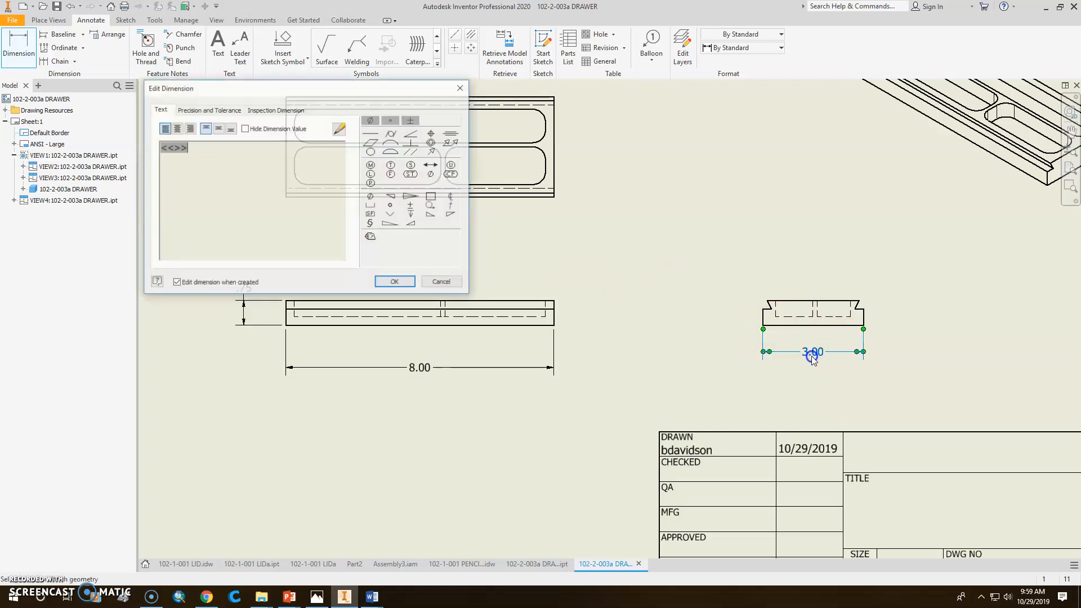
{"action": "key", "text": "Escape"}
{"action": "key", "text": "Escape"}
{"action": "left_click_drag", "start_coordinate": [815, 352], "coordinate": [816, 367]}
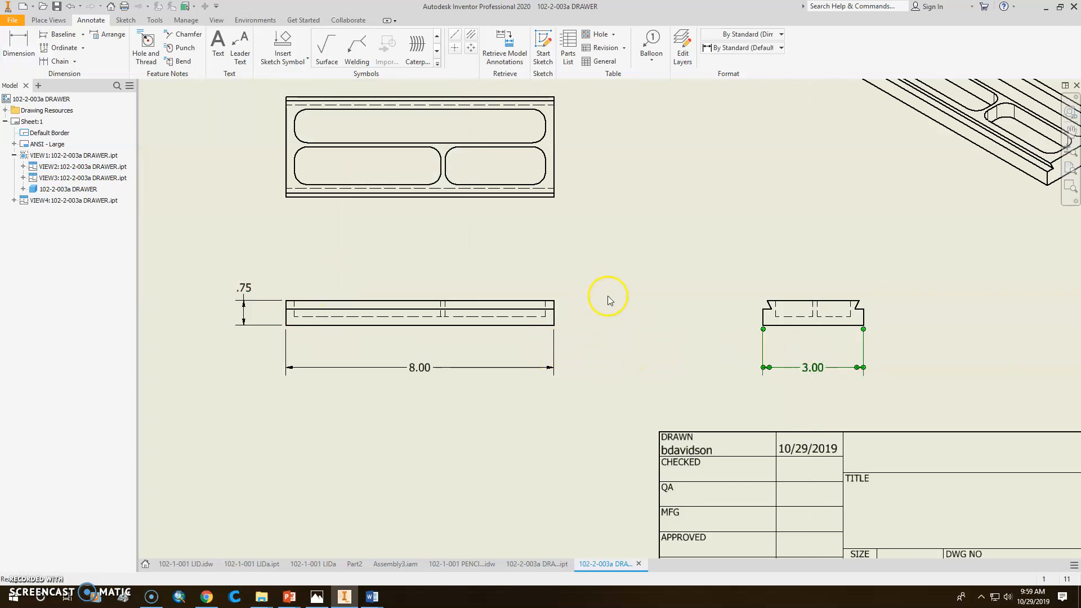
Dimension the gap between the top view's left edge and the long pocket's left end, placing the dimension above the view
{"action": "middle_click_drag", "start_coordinate": [589, 221], "coordinate": [635, 309]}
{"action": "left_click", "coordinate": [19, 47]}
{"action": "scroll", "coordinate": [332, 204], "scroll_direction": "up", "scroll_amount": 5}
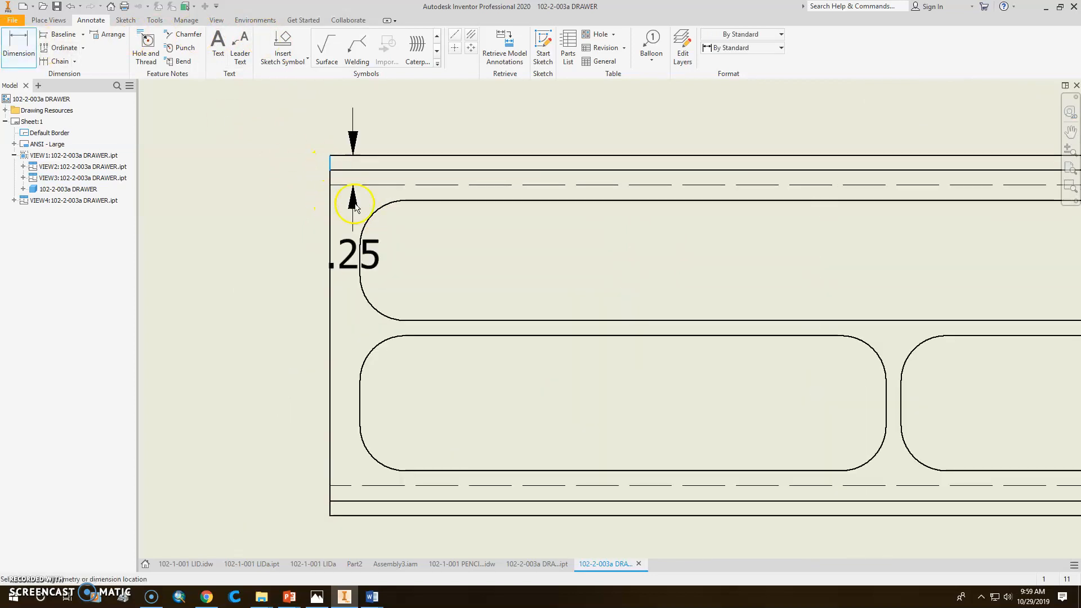
{"action": "left_click", "coordinate": [361, 246]}
{"action": "middle_click_drag", "start_coordinate": [308, 92], "coordinate": [316, 222]}
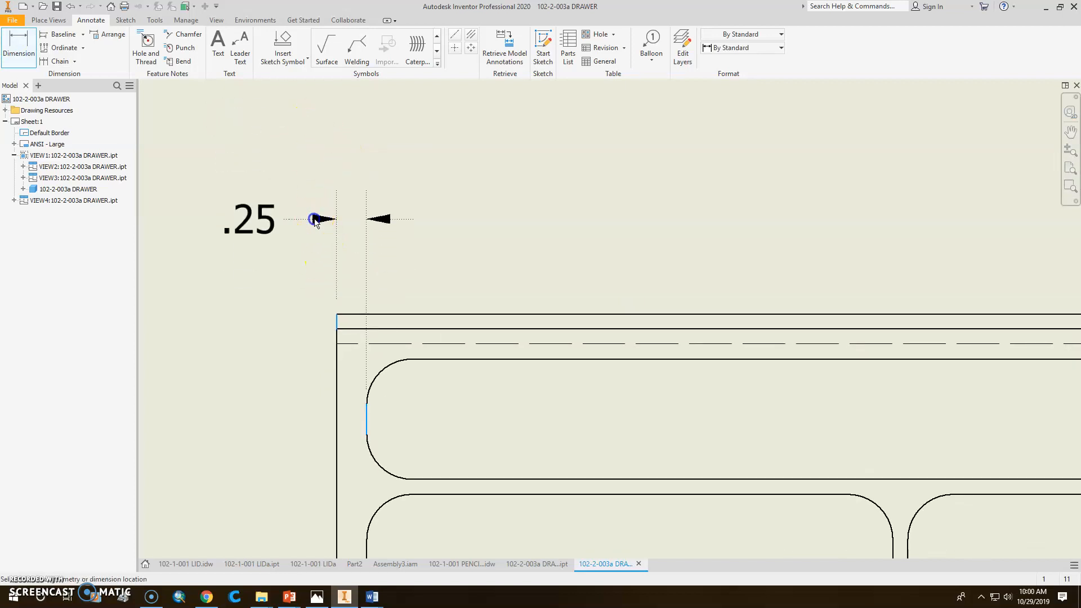
{"action": "left_click", "coordinate": [362, 232]}
{"action": "left_click", "coordinate": [401, 284]}
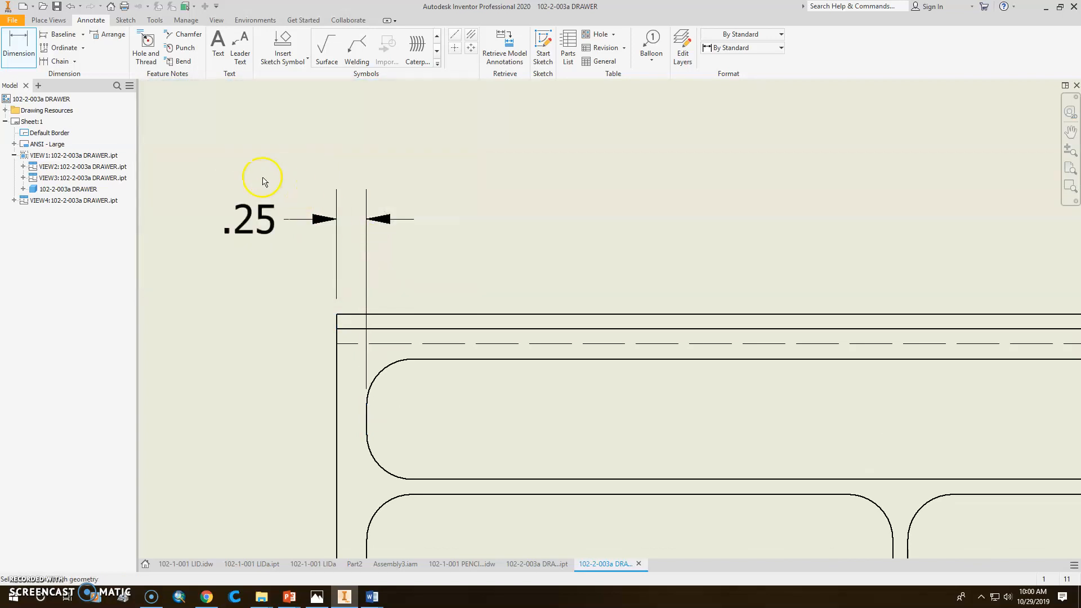
Dimension the long pocket's overall length above the top view, in line with the end gap dimension
{"action": "left_click", "coordinate": [369, 415]}
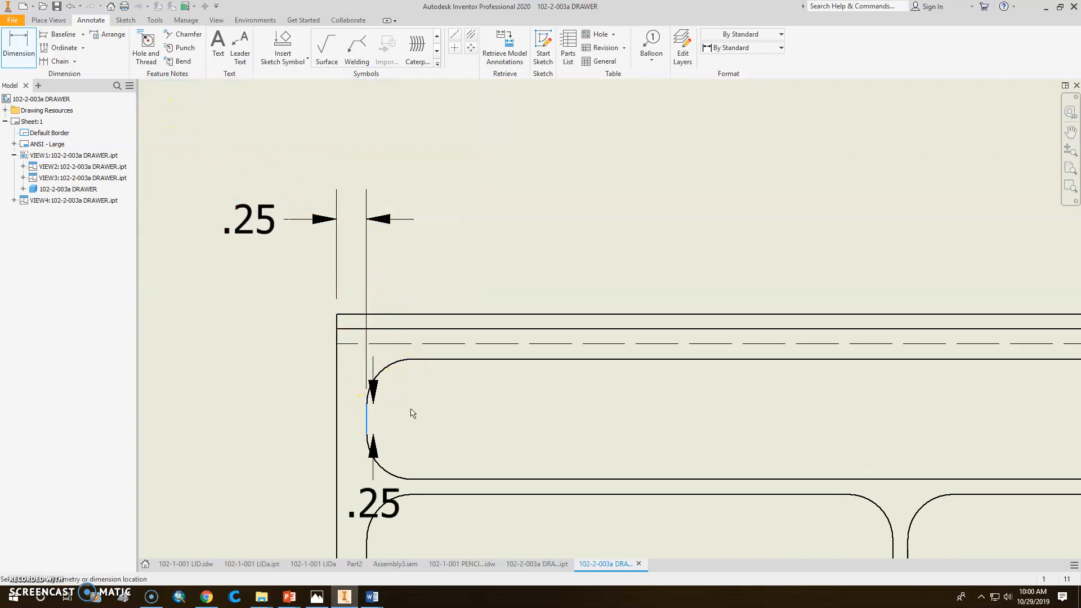
{"action": "scroll", "coordinate": [479, 397], "scroll_direction": "down", "scroll_amount": 5}
{"action": "middle_click_drag", "start_coordinate": [591, 404], "coordinate": [441, 411]}
{"action": "scroll", "coordinate": [441, 410], "scroll_direction": "up", "scroll_amount": 4}
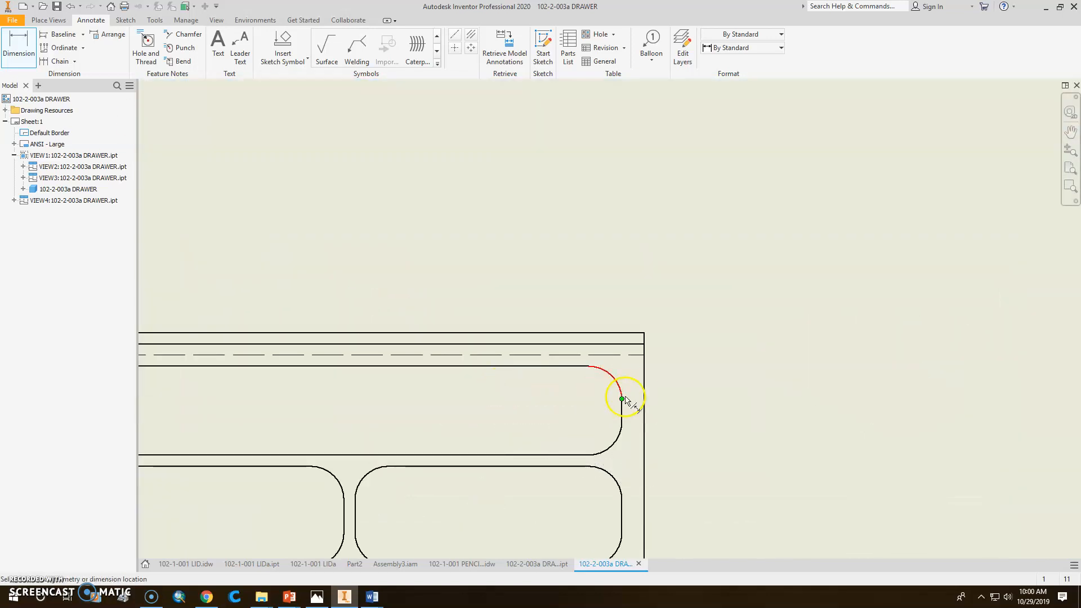
{"action": "left_click", "coordinate": [622, 411]}
{"action": "middle_click_drag", "start_coordinate": [495, 297], "coordinate": [761, 301]}
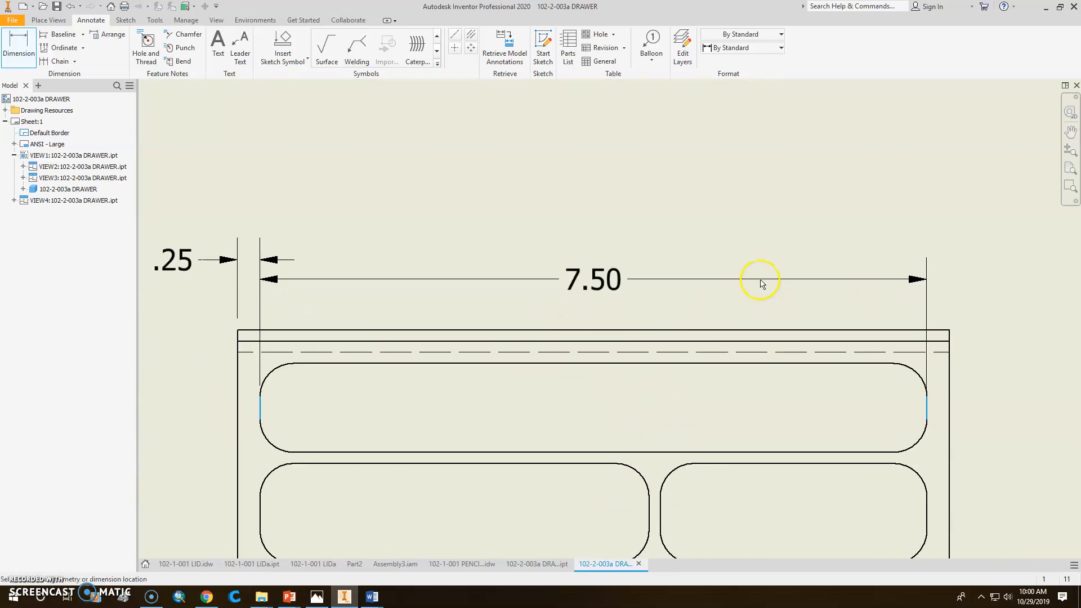
{"action": "left_click", "coordinate": [739, 260]}
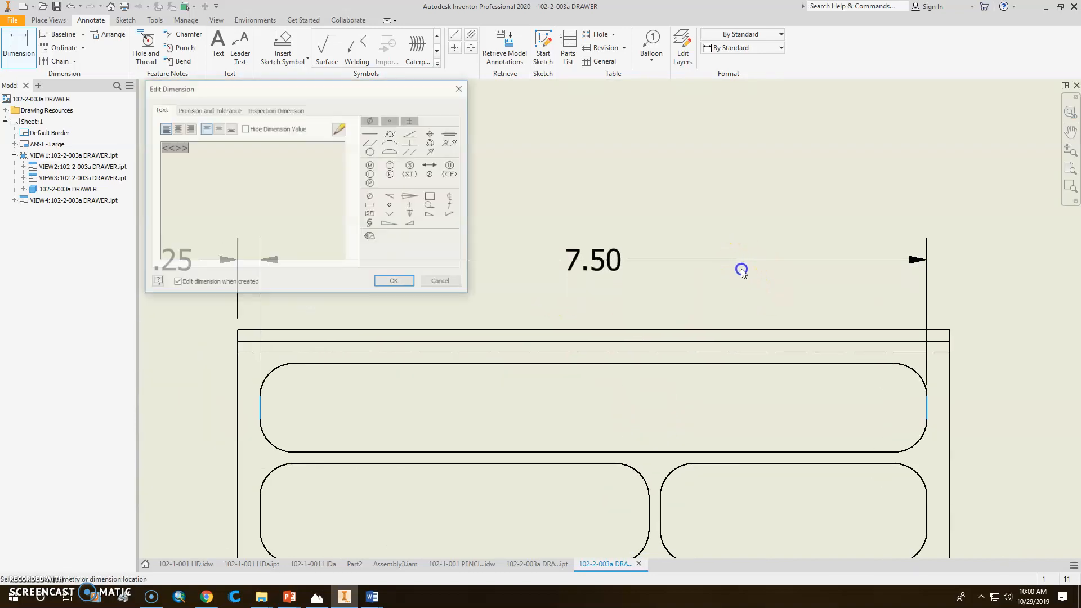
{"action": "left_click", "coordinate": [404, 287]}
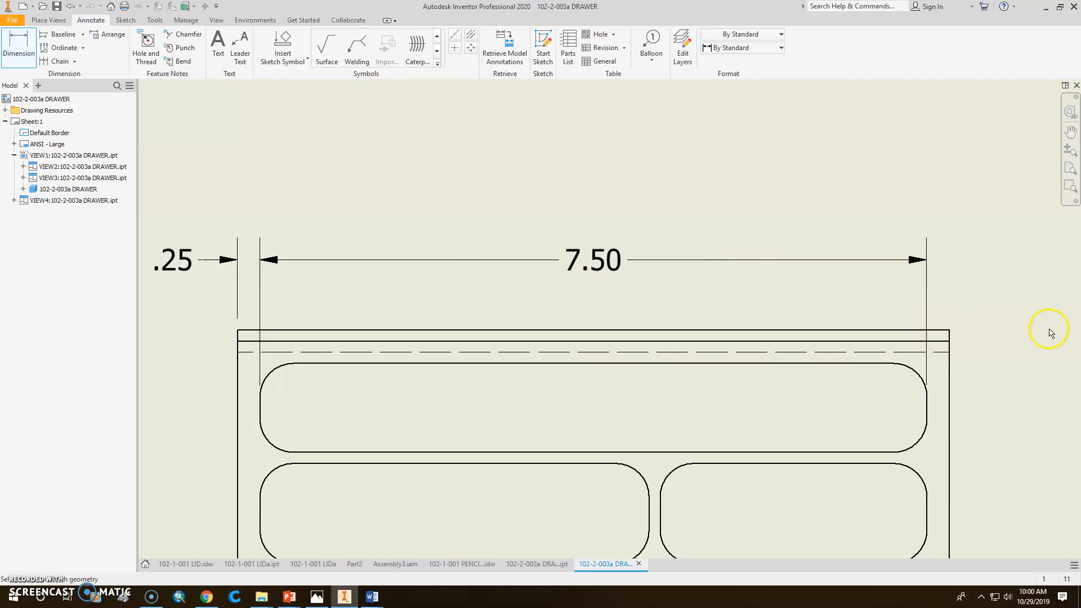
Dimension the gap between the top view's upper edge and the long pocket's upper edge, placing the dimension beyond the view's left end
{"action": "mouse_move", "coordinate": [953, 380]}
{"action": "middle_mouse_down"}
{"action": "mouse_move", "coordinate": [855, 302]}
{"action": "mouse_move", "coordinate": [869, 299]}
{"action": "mouse_move", "coordinate": [777, 282]}
{"action": "middle_mouse_up"}
{"action": "scroll", "coordinate": [861, 311], "scroll_direction": "down", "scroll_amount": 3}
{"action": "scroll", "coordinate": [860, 311], "scroll_direction": "down", "scroll_amount": 2}
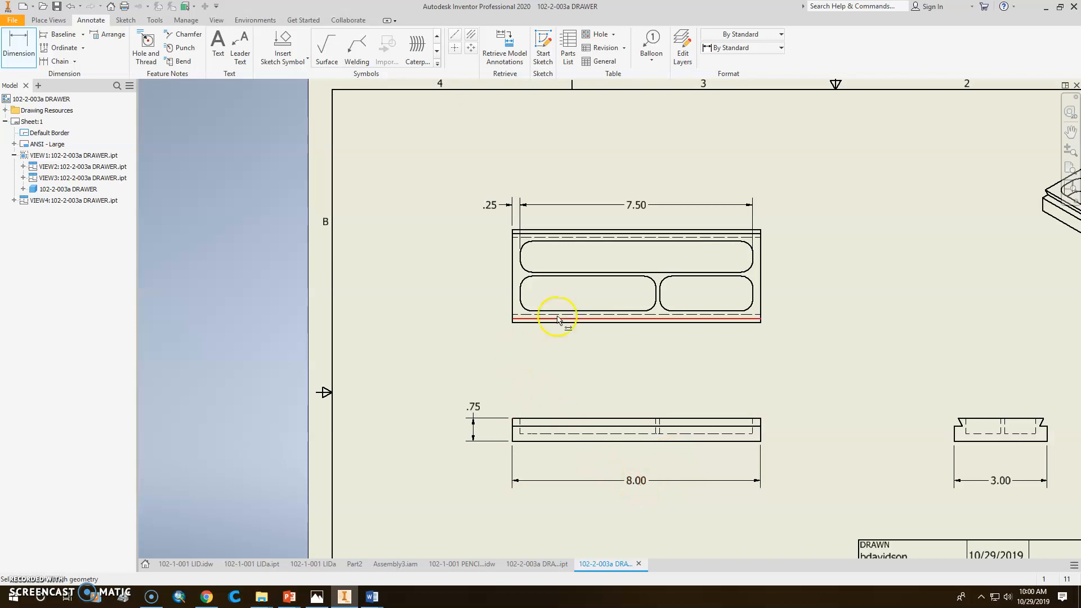
{"action": "left_click", "coordinate": [27, 45]}
{"action": "scroll", "coordinate": [517, 227], "scroll_direction": "up", "scroll_amount": 2}
{"action": "left_click", "coordinate": [506, 228]}
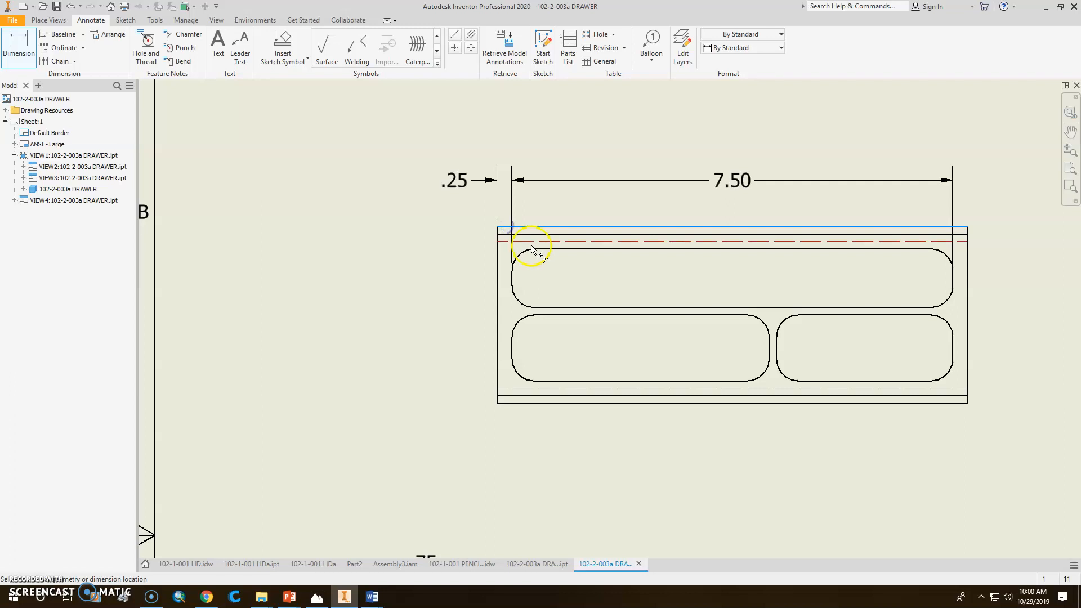
{"action": "left_click", "coordinate": [549, 249]}
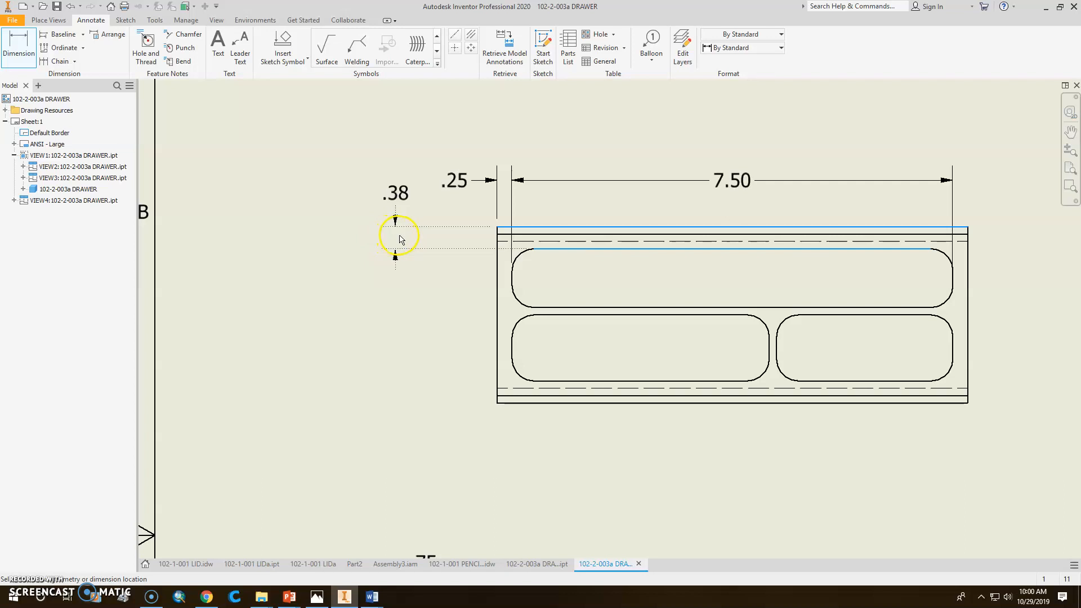
{"action": "left_click", "coordinate": [400, 236]}
{"action": "left_click", "coordinate": [405, 282]}
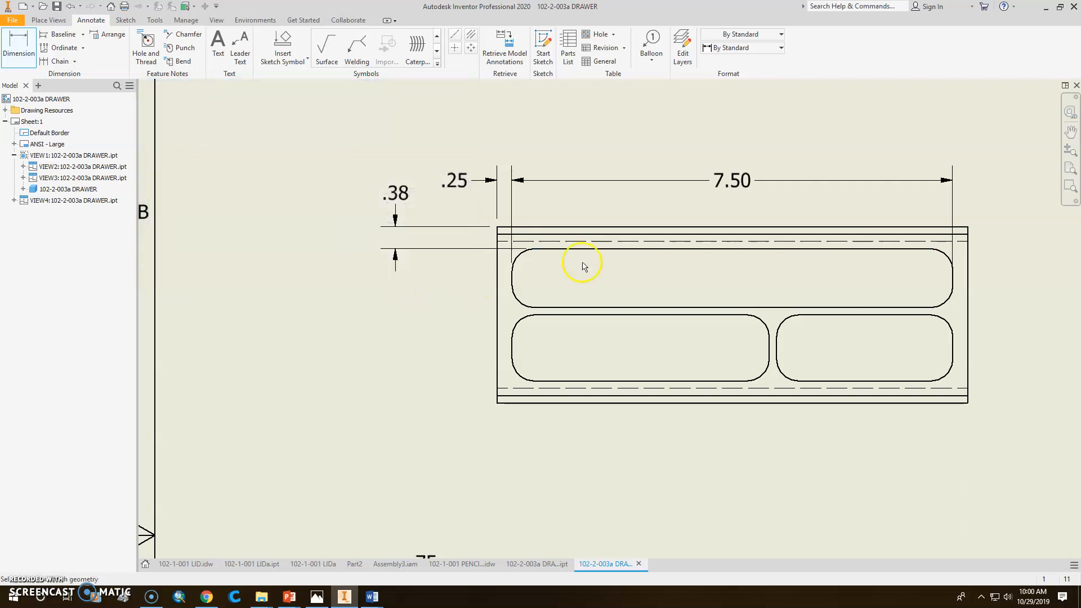
Dimension the long pocket's width between its straight edges, placing the dimension outboard of the upper gap dimension
{"action": "left_click", "coordinate": [538, 249]}
{"action": "left_click", "coordinate": [537, 307]}
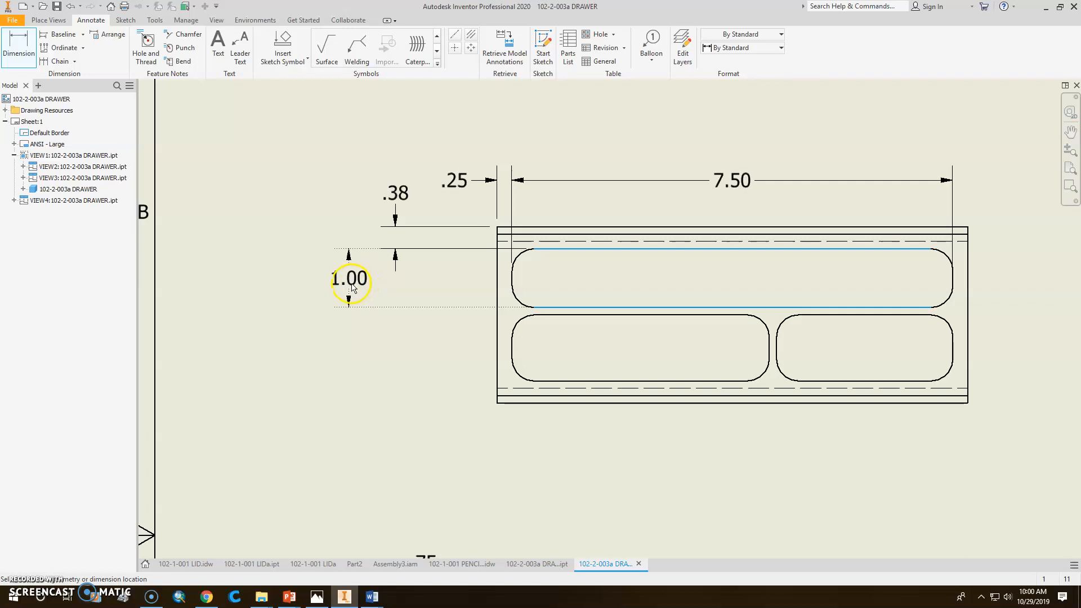
{"action": "left_click", "coordinate": [350, 284]}
{"action": "left_click", "coordinate": [392, 282]}
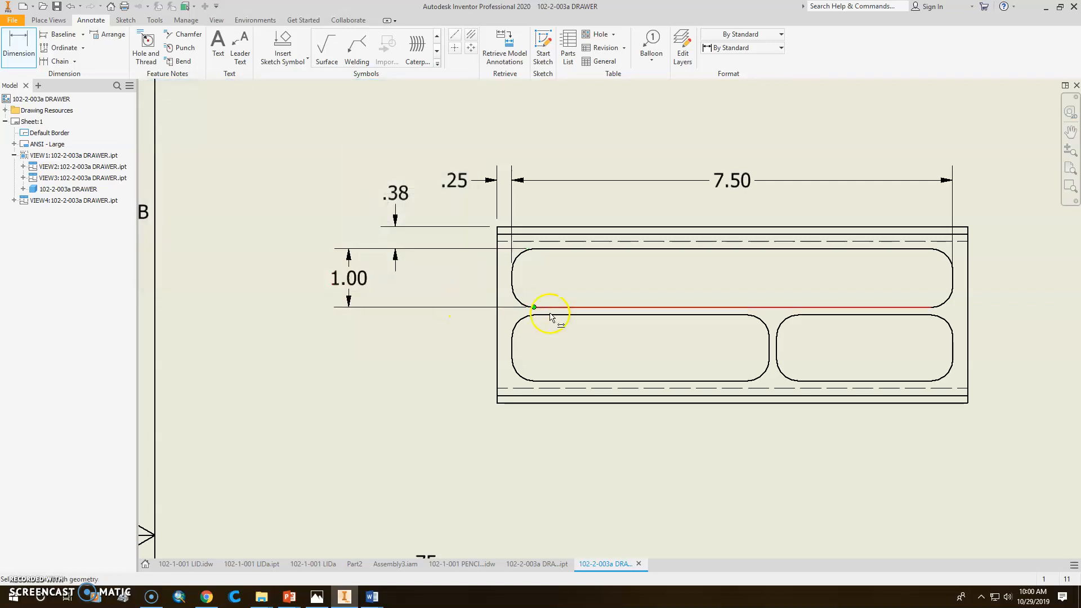
Dimension the wall between the long pocket and the lower-left pocket, placing the dimension beyond the top view's left end
{"action": "left_click", "coordinate": [535, 306]}
{"action": "left_click", "coordinate": [536, 314]}
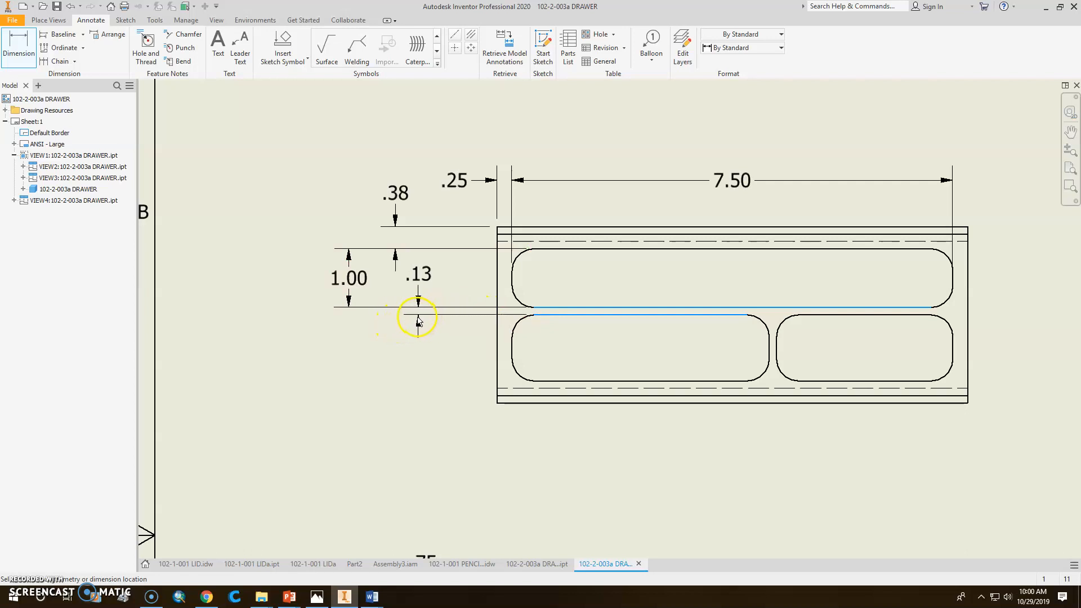
{"action": "left_click", "coordinate": [418, 319]}
{"action": "left_click", "coordinate": [417, 286]}
Dimension the lower-left pocket's width between its straight edges, lining the dimension up below the long pocket's width dimension
{"action": "left_click", "coordinate": [539, 316]}
{"action": "left_click", "coordinate": [536, 382]}
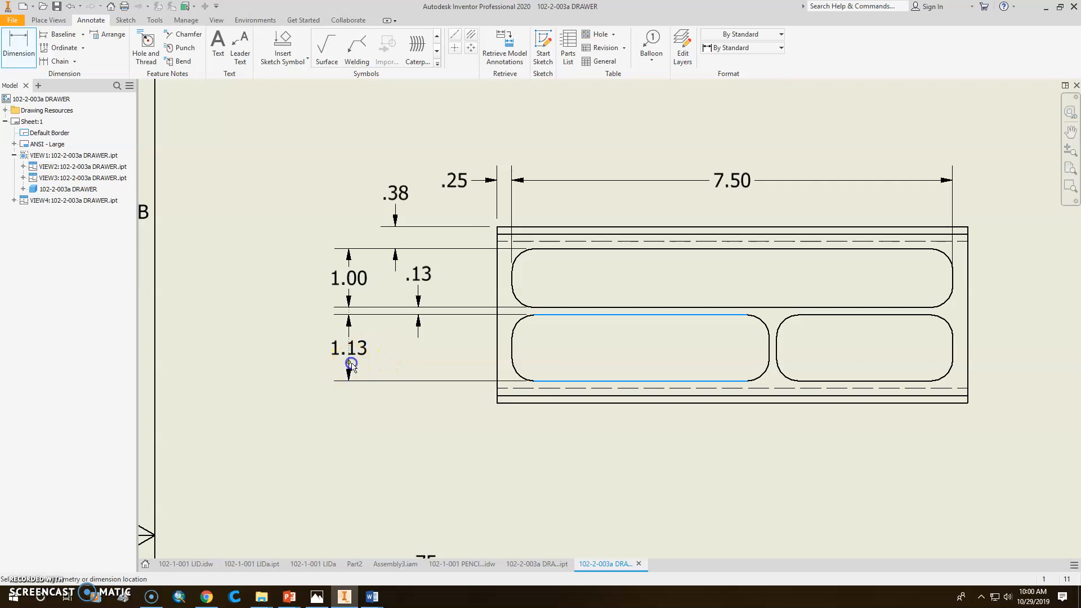
{"action": "left_click", "coordinate": [351, 363]}
{"action": "left_click", "coordinate": [403, 281]}
Set the precision of the dimension between the top view's upper edge and the long pocket to three decimal places
{"action": "mouse_move", "coordinate": [497, 376]}
{"action": "middle_mouse_down"}
{"action": "mouse_move", "coordinate": [459, 306]}
{"action": "mouse_move", "coordinate": [442, 321]}
{"action": "middle_mouse_up"}
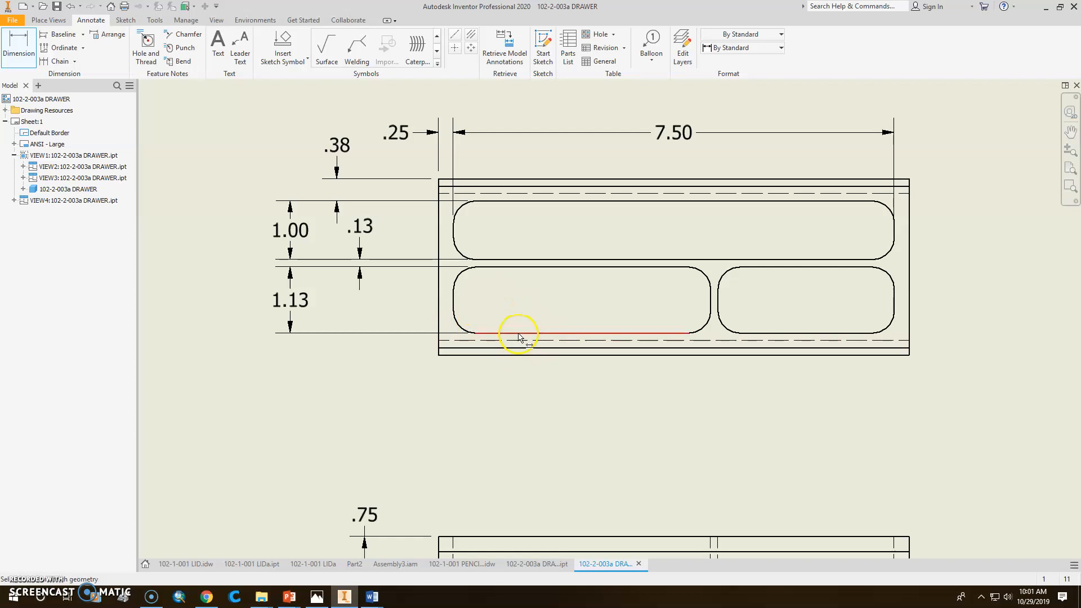
{"action": "right_click", "coordinate": [341, 150]}
{"action": "left_click", "coordinate": [380, 148]}
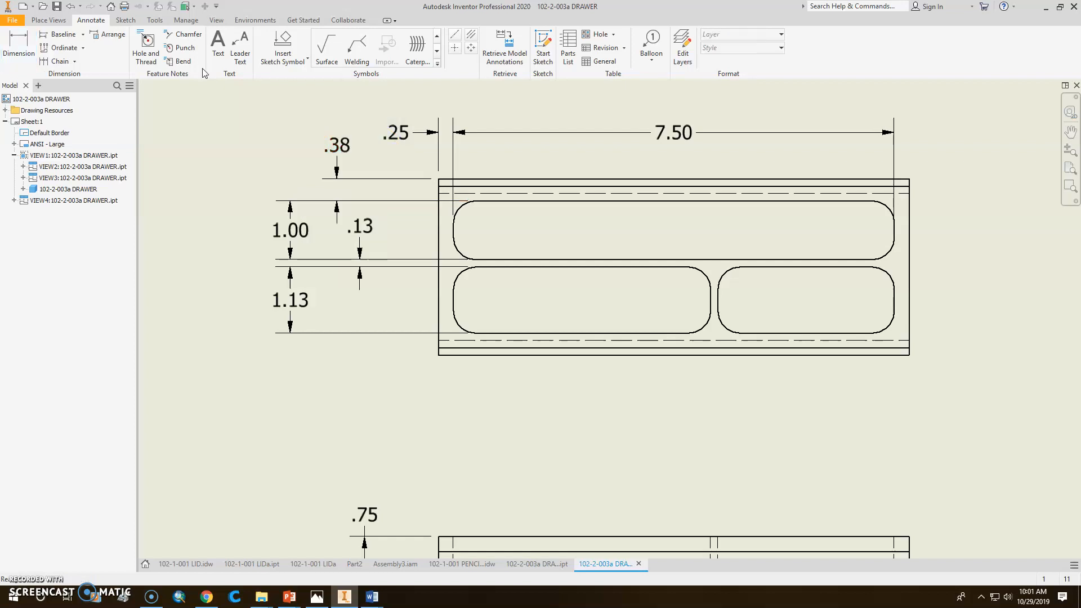
{"action": "right_click", "coordinate": [344, 150]}
{"action": "mouse_move", "coordinate": [377, 206]}
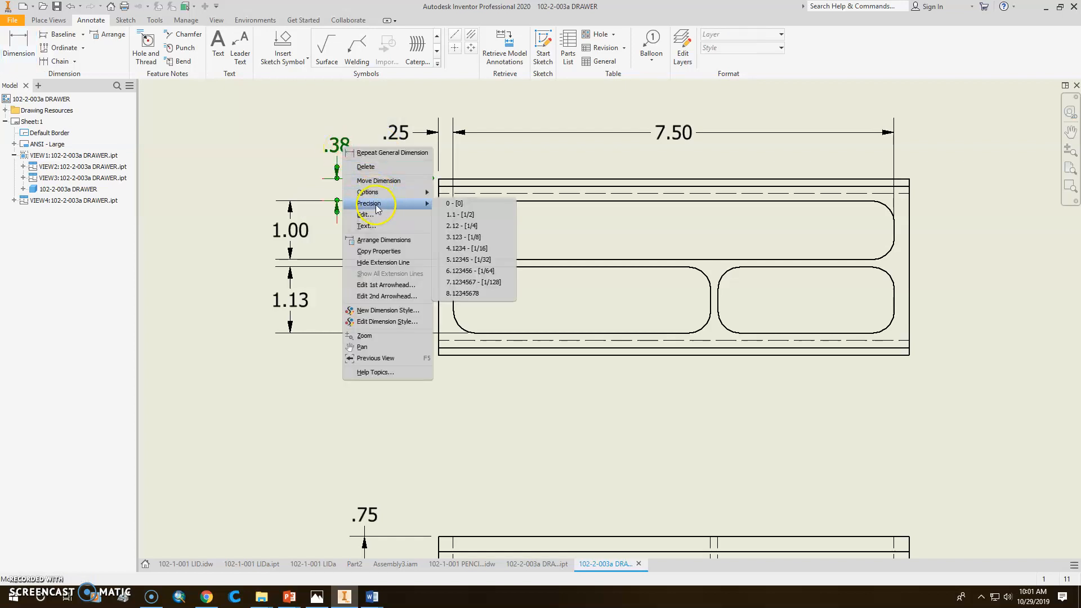
{"action": "left_click", "coordinate": [463, 237]}
Set the pocket wall dimension and the lower-left pocket's width dimension to three decimal places
{"action": "left_click", "coordinate": [360, 228]}
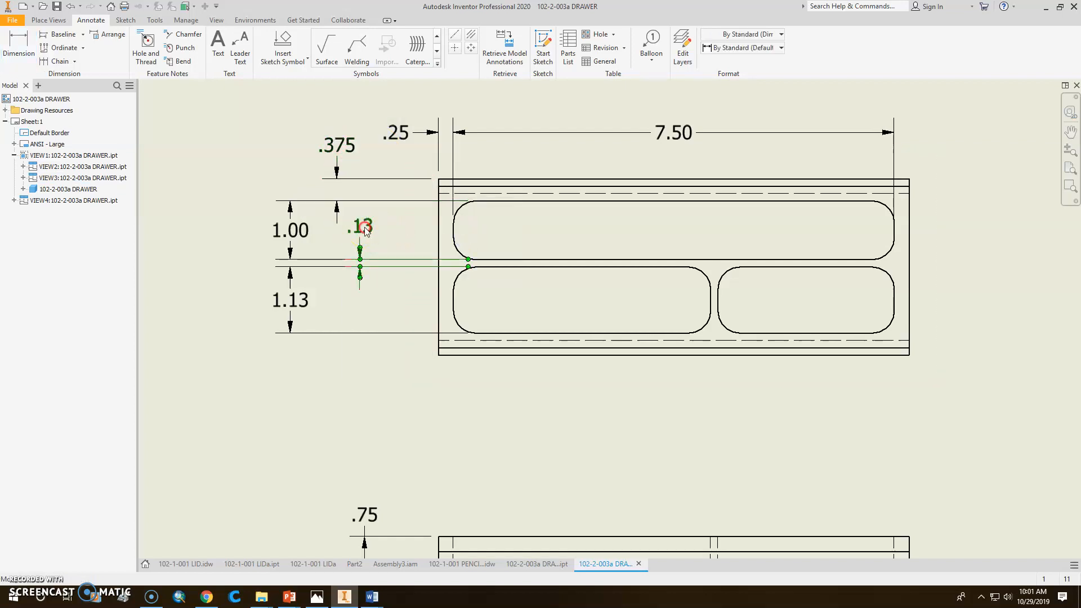
{"action": "right_click", "coordinate": [363, 226]}
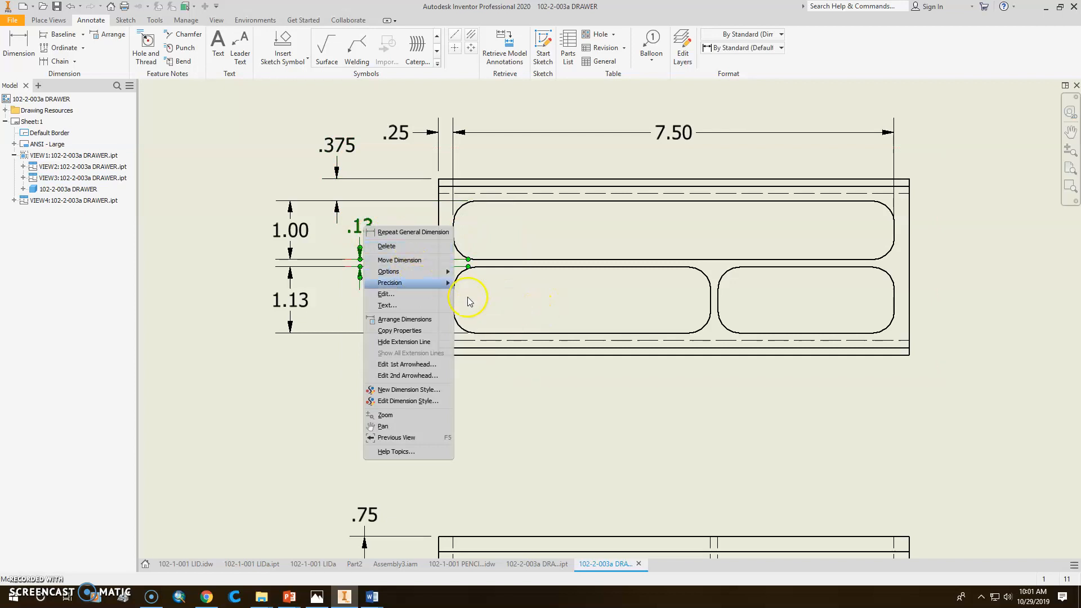
{"action": "left_click", "coordinate": [433, 285]}
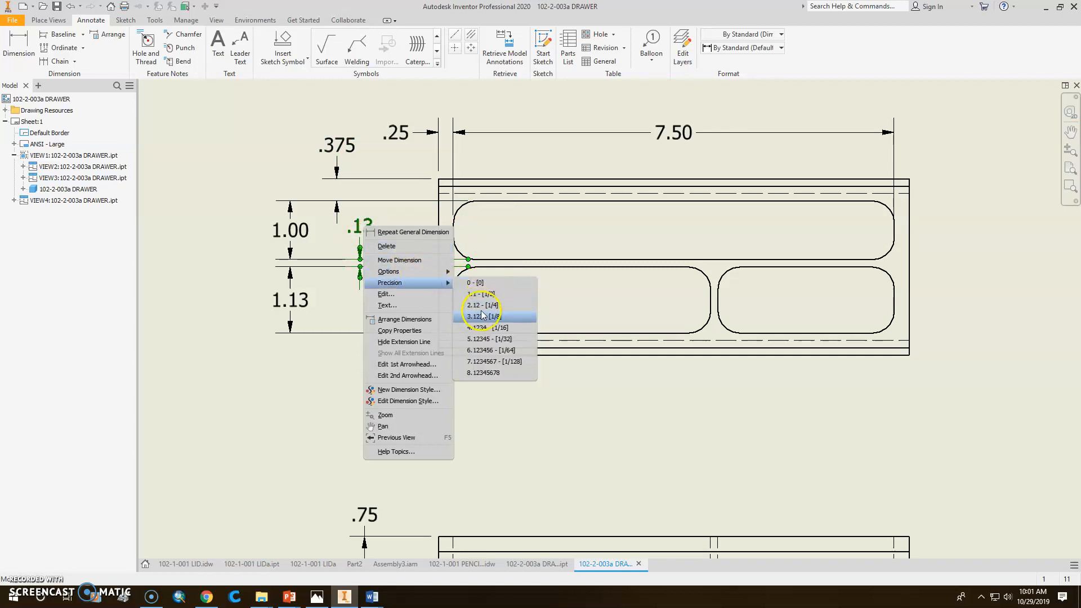
{"action": "right_click", "coordinate": [295, 298]}
{"action": "mouse_move", "coordinate": [343, 359]}
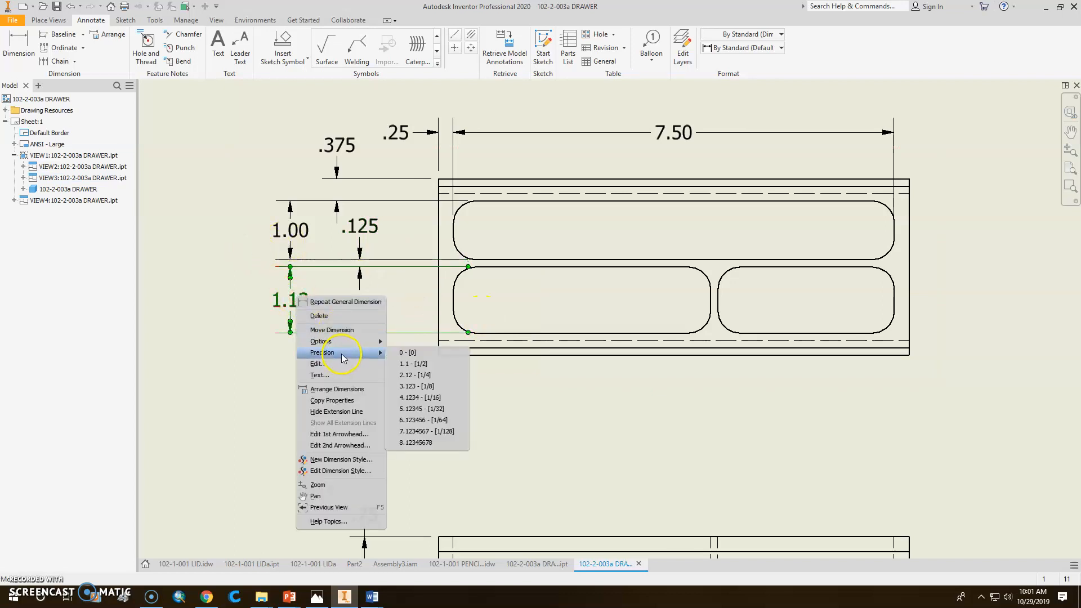
{"action": "left_click", "coordinate": [442, 388]}
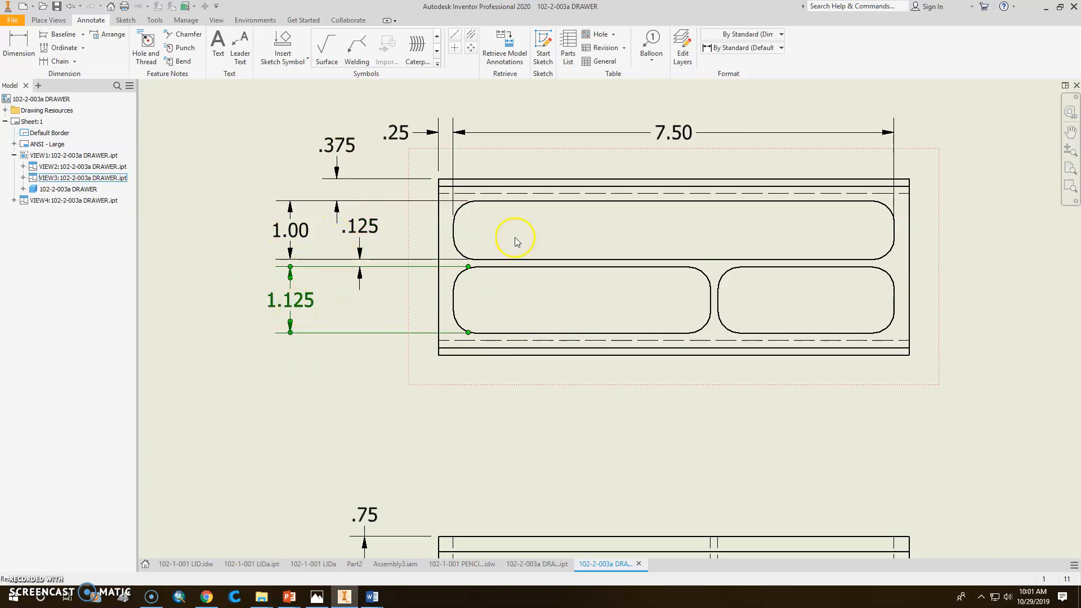
Add a radius dimension to the lower-right pocket's bottom-right corner, placed outside the top view, with "TYP." after the value
{"action": "scroll", "coordinate": [483, 285], "scroll_direction": "down", "scroll_amount": 3}
{"action": "middle_click_drag", "start_coordinate": [552, 289], "coordinate": [476, 239]}
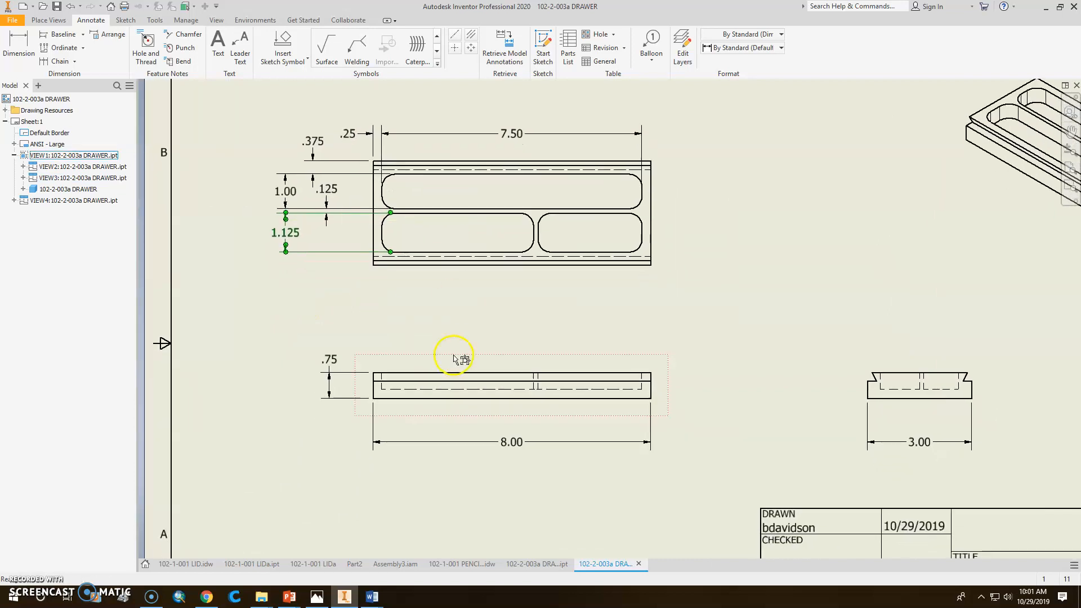
{"action": "middle_click_drag", "start_coordinate": [888, 483], "coordinate": [721, 388]}
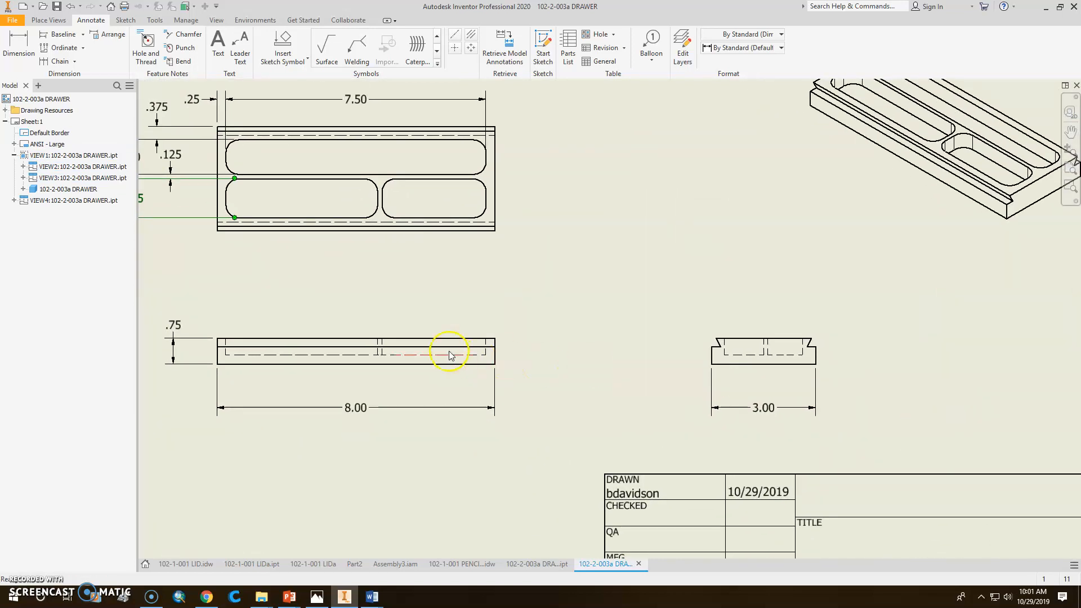
{"action": "middle_click_drag", "start_coordinate": [447, 351], "coordinate": [664, 374]}
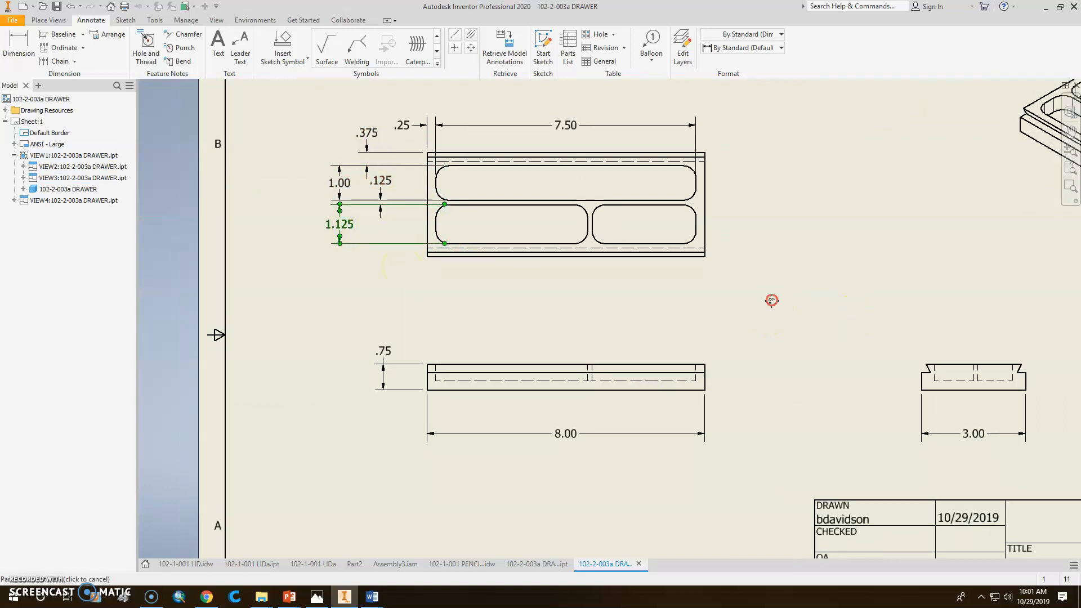
{"action": "middle_click_drag", "start_coordinate": [772, 304], "coordinate": [688, 303]}
{"action": "left_click", "coordinate": [24, 44]}
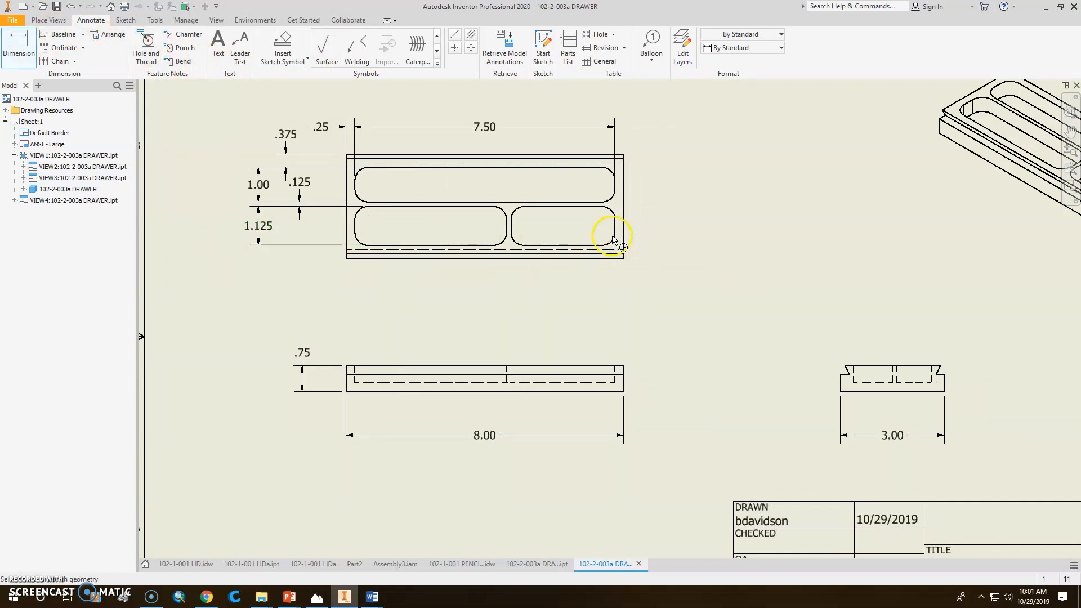
{"action": "scroll", "coordinate": [614, 239], "scroll_direction": "down", "scroll_amount": 5}
{"action": "left_click", "coordinate": [633, 245]}
{"action": "mouse_move", "coordinate": [768, 381]}
{"action": "middle_mouse_down"}
{"action": "mouse_move", "coordinate": [724, 307]}
{"action": "mouse_move", "coordinate": [691, 286]}
{"action": "middle_mouse_up"}
{"action": "left_click", "coordinate": [688, 294]}
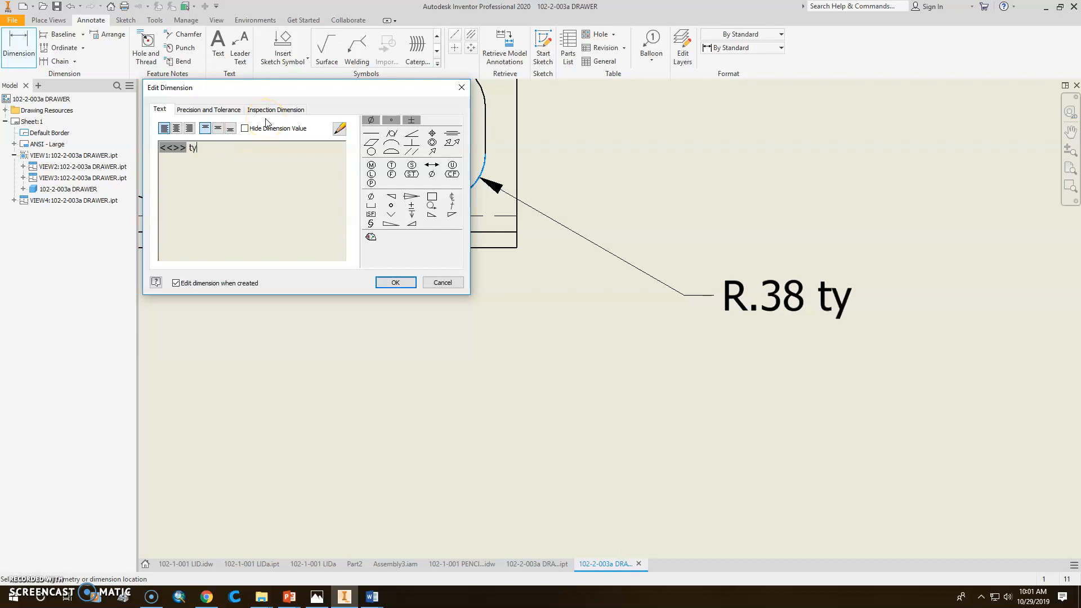
{"action": "type", "text": "TYP."}
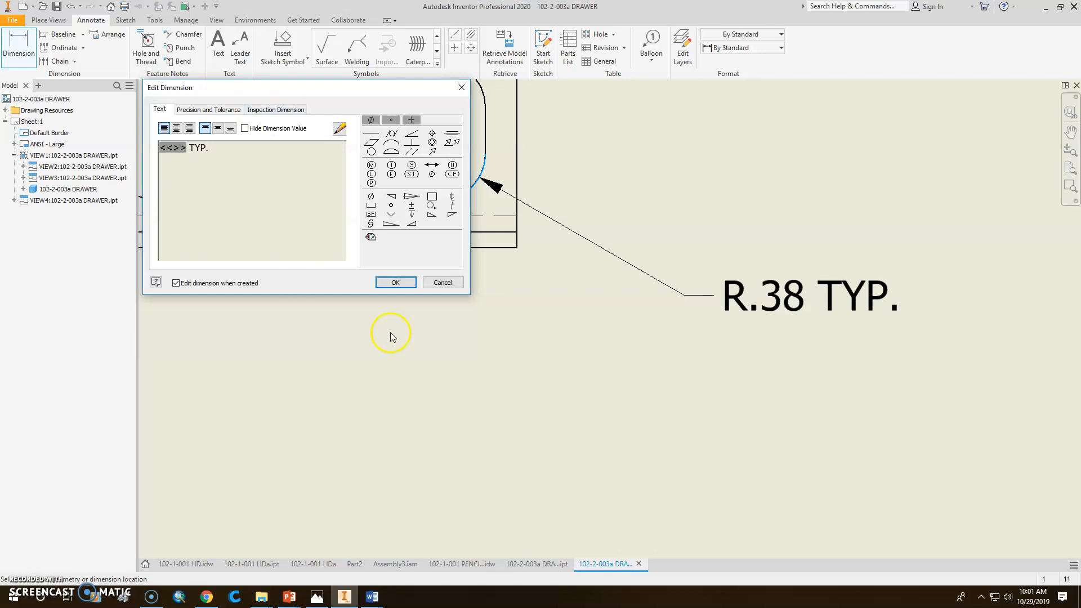
{"action": "left_click", "coordinate": [397, 282]}
Set the precision of the pocket corner's radius dimension to three decimal places
{"action": "scroll", "coordinate": [464, 281], "scroll_direction": "up", "scroll_amount": 3}
{"action": "mouse_move", "coordinate": [563, 325]}
{"action": "middle_mouse_down"}
{"action": "mouse_move", "coordinate": [580, 319]}
{"action": "mouse_move", "coordinate": [616, 337]}
{"action": "middle_mouse_up"}
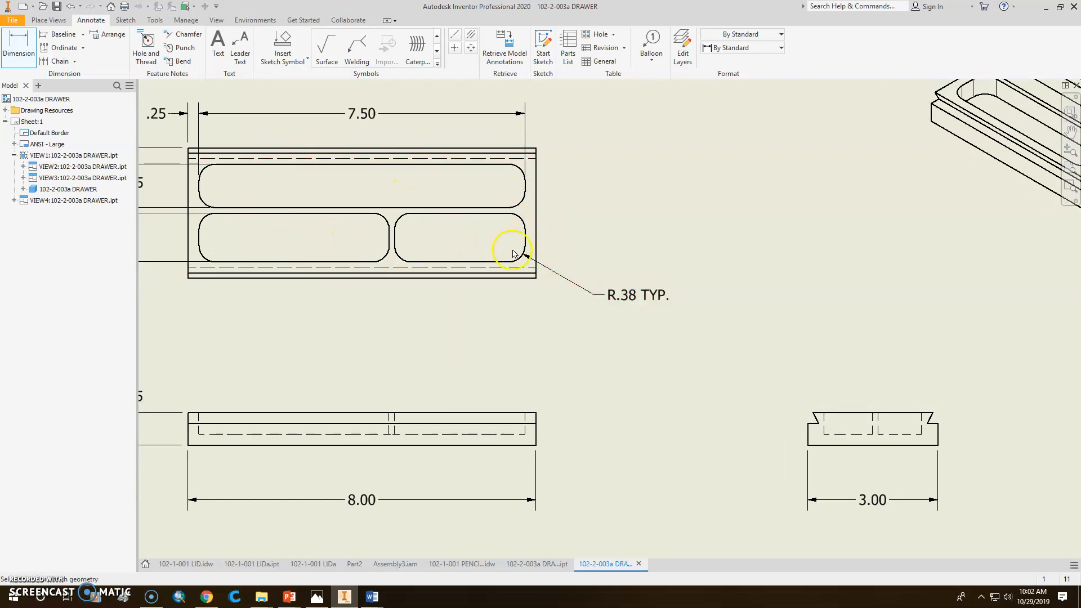
{"action": "mouse_move", "coordinate": [646, 303]}
{"action": "middle_mouse_down"}
{"action": "mouse_move", "coordinate": [637, 301]}
{"action": "mouse_move", "coordinate": [668, 304]}
{"action": "middle_mouse_up"}
{"action": "right_click", "coordinate": [653, 296]}
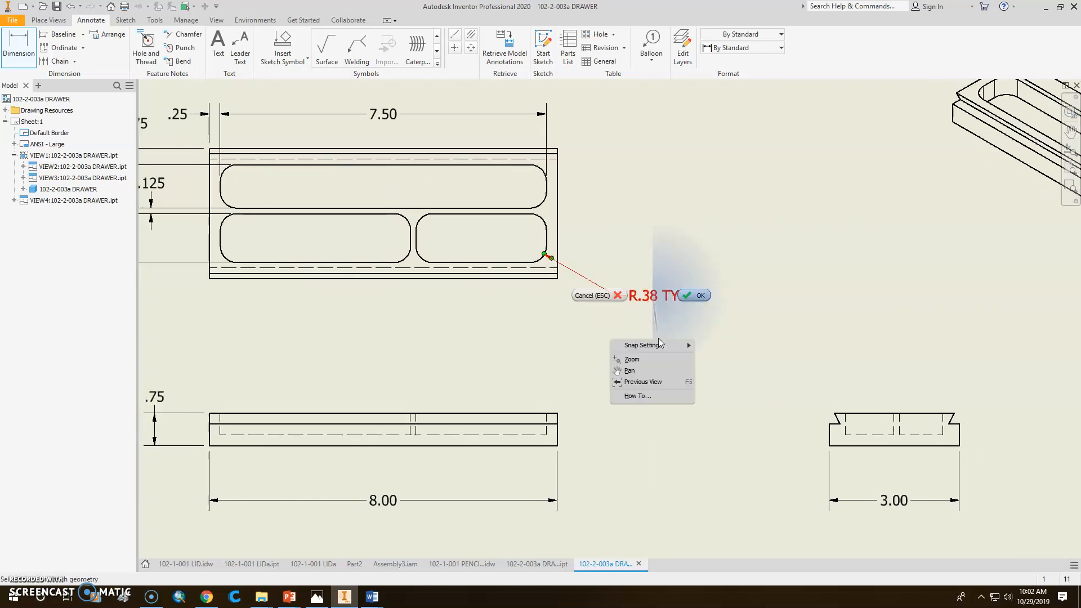
{"action": "left_click", "coordinate": [664, 302]}
{"action": "right_click", "coordinate": [654, 302]}
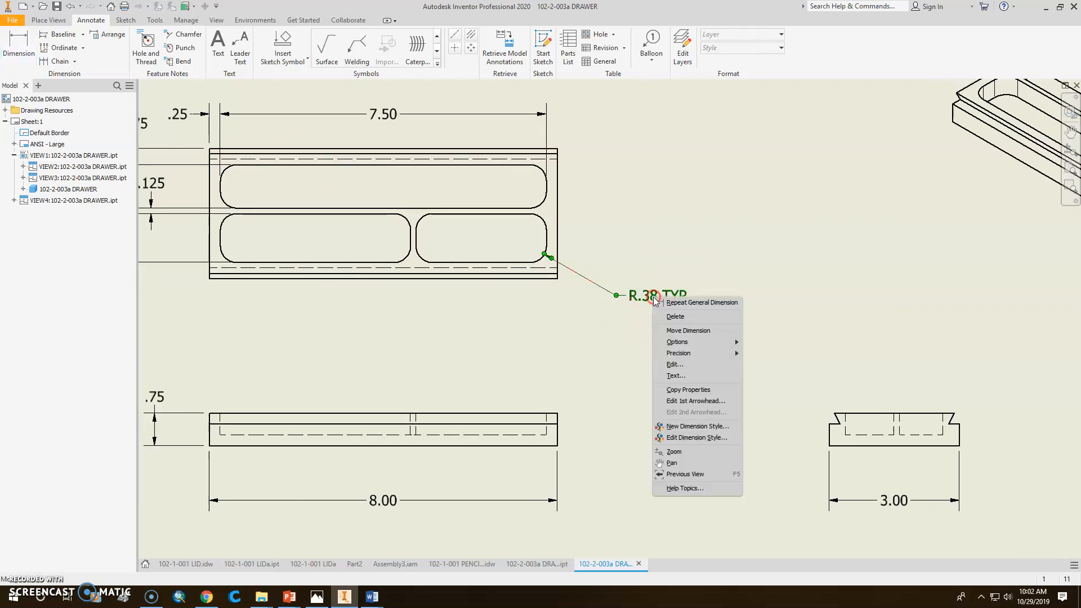
{"action": "mouse_move", "coordinate": [732, 353]}
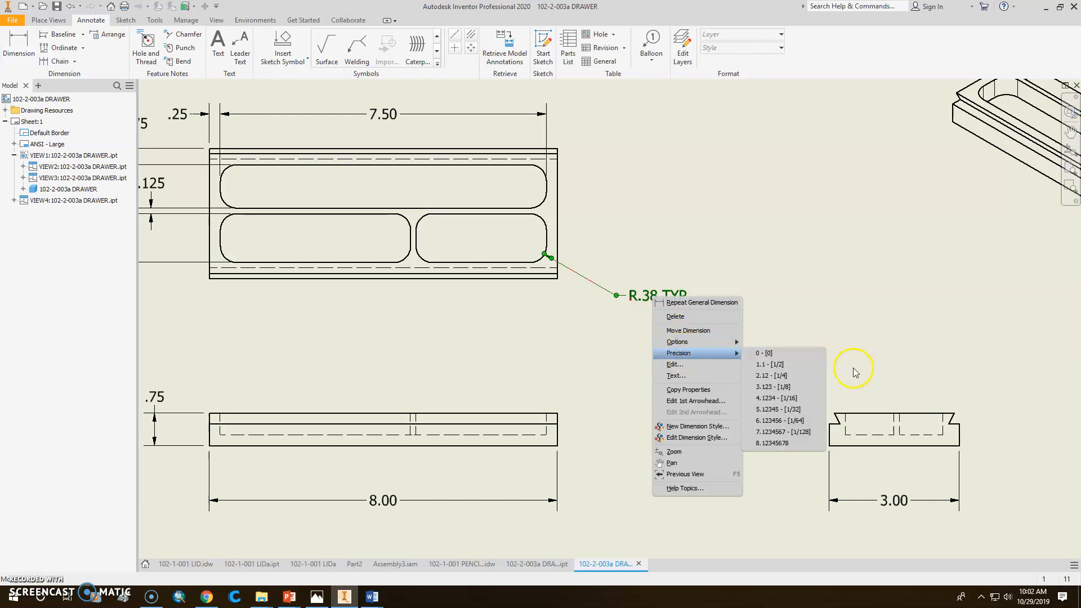
{"action": "left_click", "coordinate": [785, 387]}
Move the isometric view into the sheet's upper-right corner, clear of the other views
{"action": "middle_click_drag", "start_coordinate": [688, 322], "coordinate": [312, 285]}
{"action": "scroll", "coordinate": [448, 437], "scroll_direction": "down", "scroll_amount": 3}
{"action": "scroll", "coordinate": [448, 438], "scroll_direction": "down", "scroll_amount": 5}
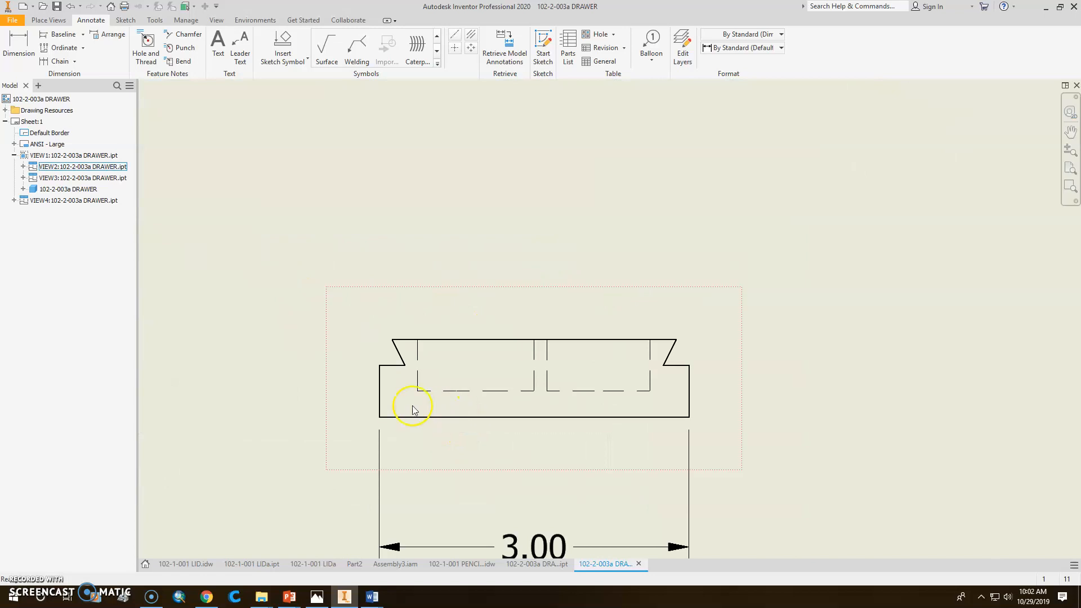
{"action": "middle_click_drag", "start_coordinate": [413, 409], "coordinate": [462, 380]}
{"action": "scroll", "coordinate": [541, 292], "scroll_direction": "up", "scroll_amount": 5}
{"action": "middle_click_drag", "start_coordinate": [772, 244], "coordinate": [736, 307]}
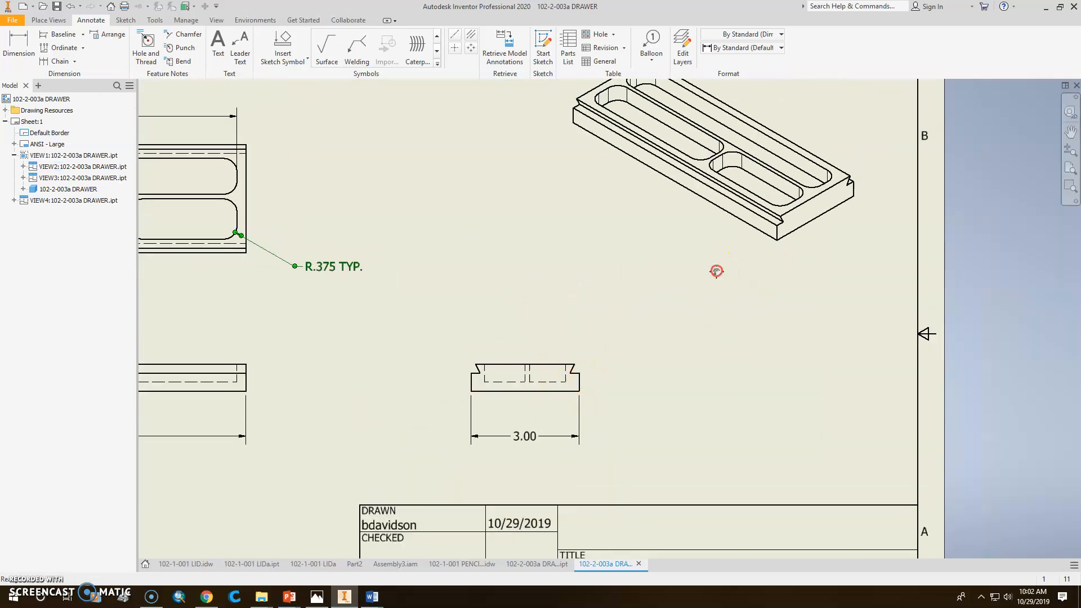
{"action": "middle_click_drag", "start_coordinate": [716, 270], "coordinate": [668, 369]}
{"action": "left_click_drag", "start_coordinate": [722, 143], "coordinate": [770, 88]}
Try to create detail view A with a circular fence around the side view's right dovetail notch at 1:1 scale
{"action": "left_click", "coordinate": [48, 19]}
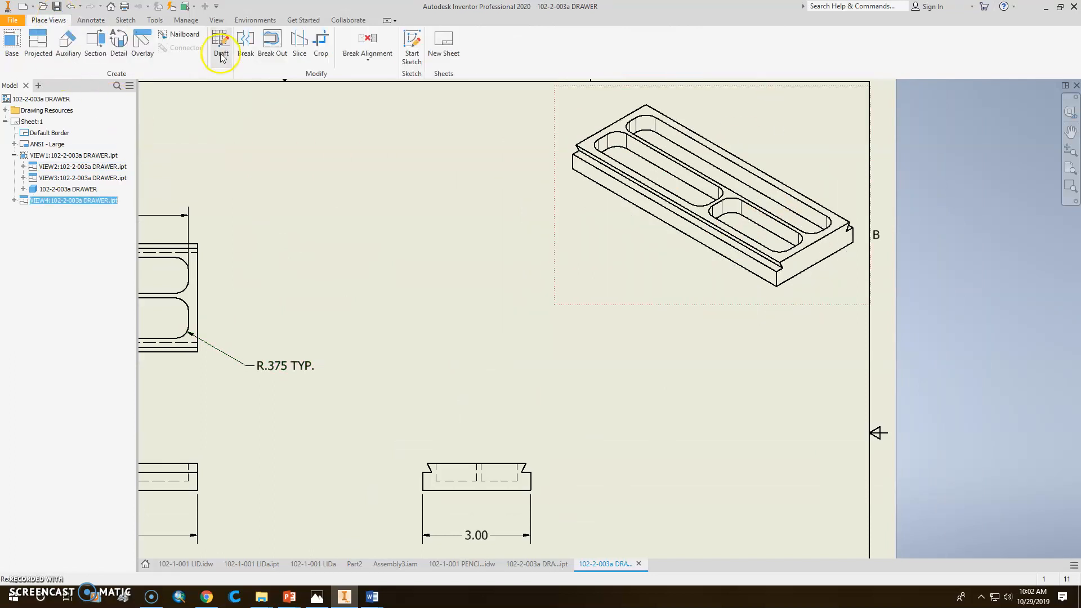
{"action": "left_click", "coordinate": [129, 45]}
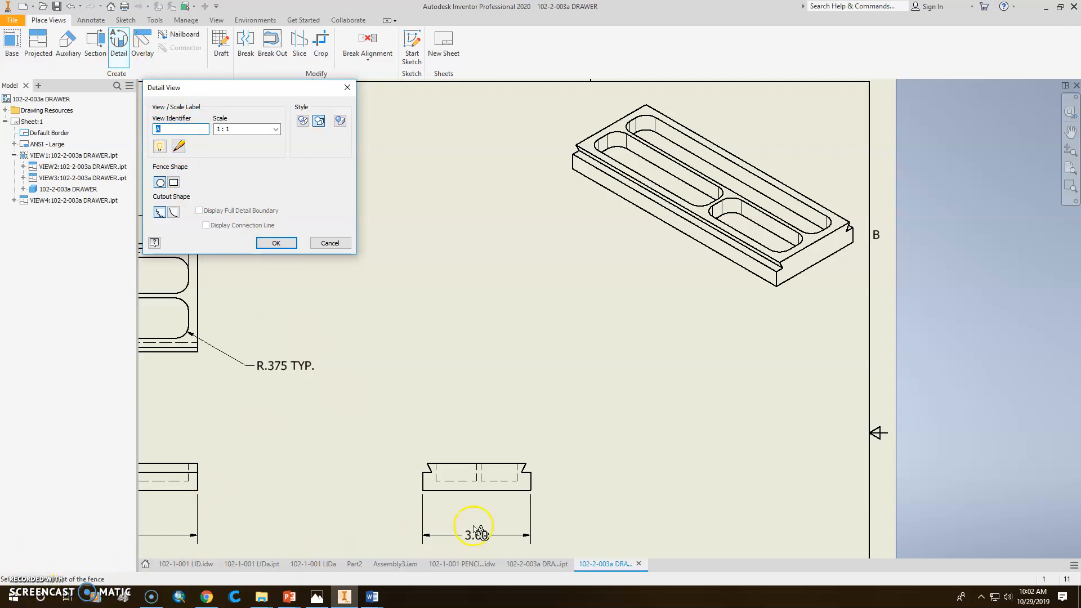
{"action": "left_click", "coordinate": [528, 474]}
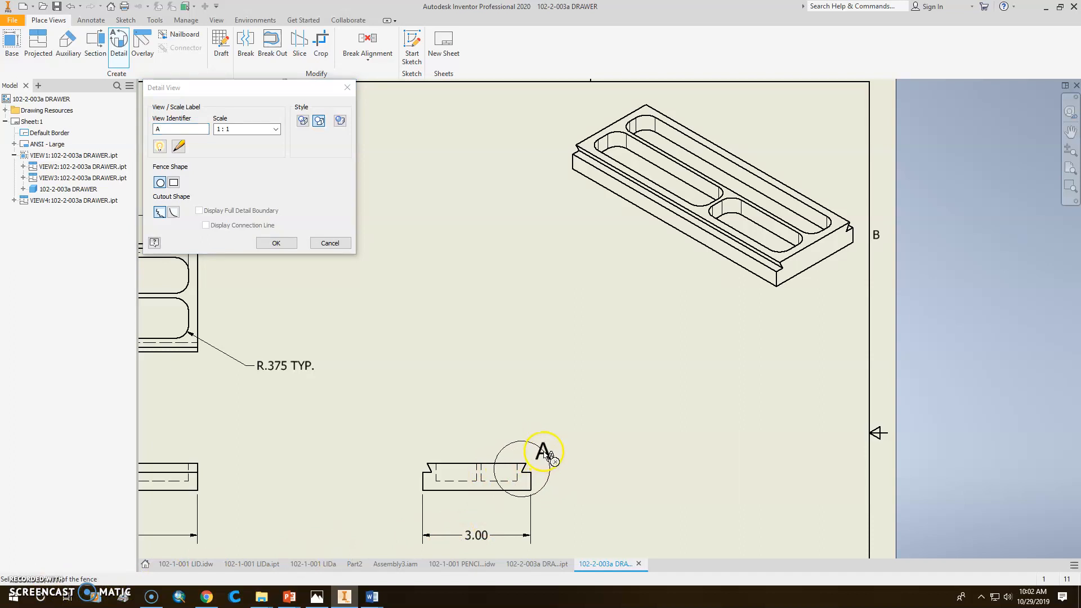
{"action": "left_click", "coordinate": [549, 454]}
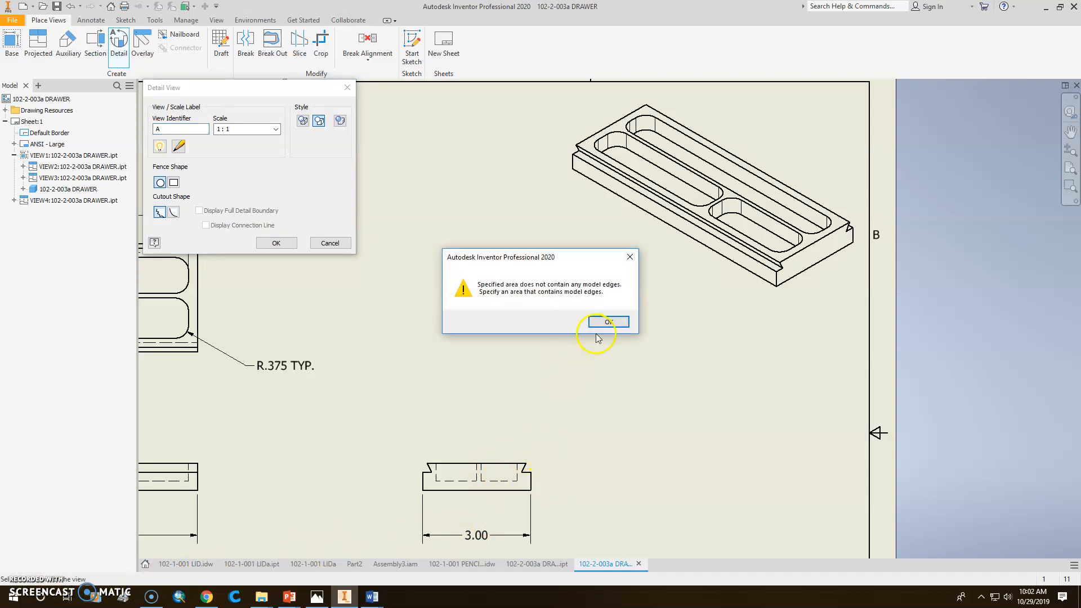
{"action": "left_click", "coordinate": [604, 320]}
{"action": "left_click", "coordinate": [520, 469]}
{"action": "left_click", "coordinate": [551, 480]}
{"action": "left_click", "coordinate": [599, 345]}
{"action": "left_click", "coordinate": [607, 323]}
{"action": "left_click", "coordinate": [262, 191]}
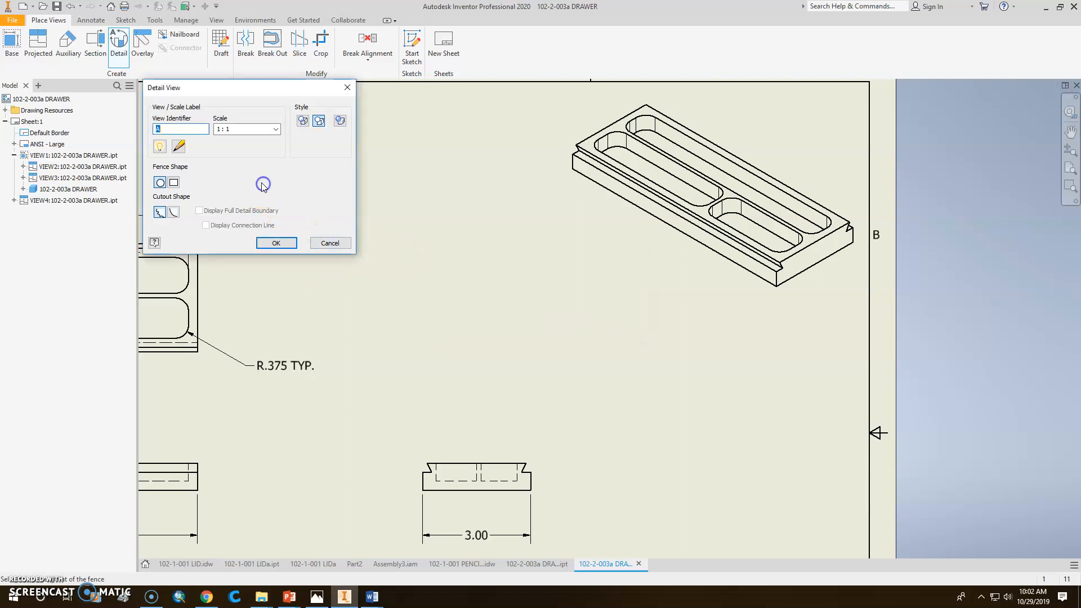
{"action": "left_click", "coordinate": [277, 243]}
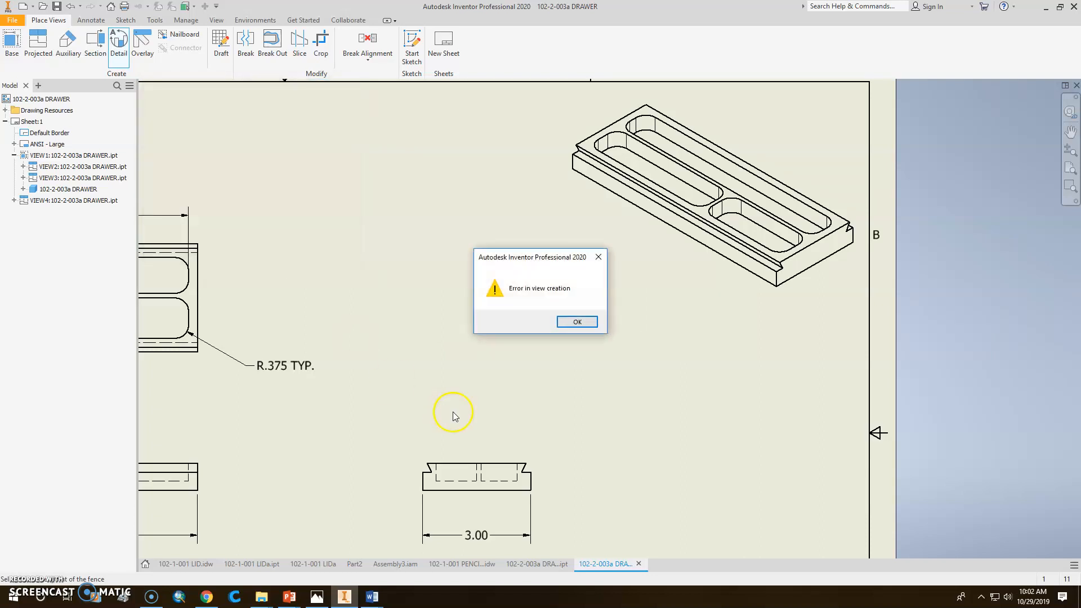
{"action": "left_click", "coordinate": [580, 324]}
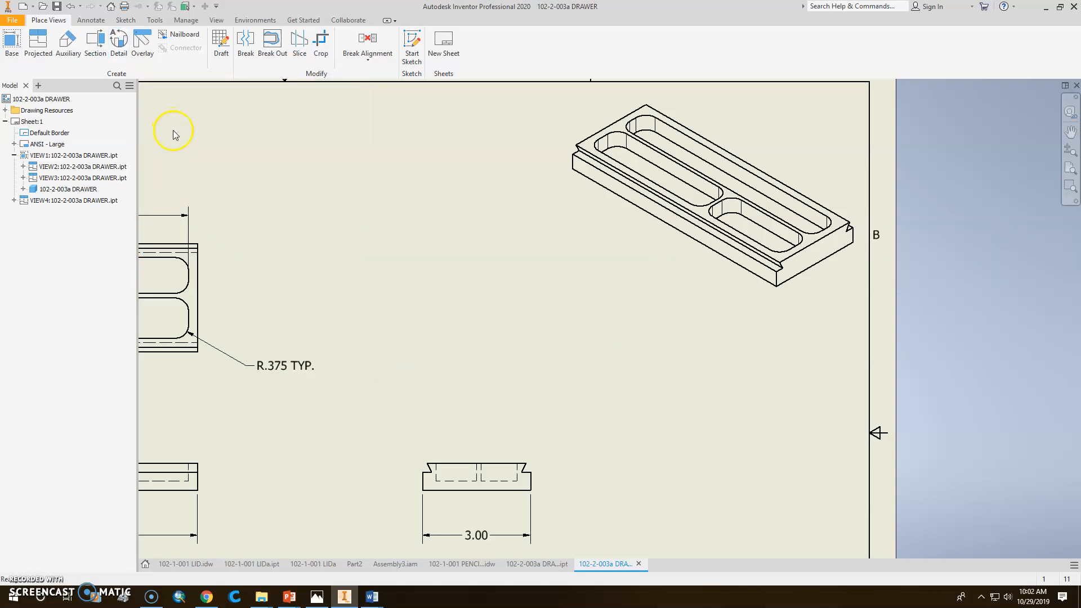
Create detail view A of the side view's right dovetail notch at 1:1 scale and place it above the side view
{"action": "left_click", "coordinate": [119, 42]}
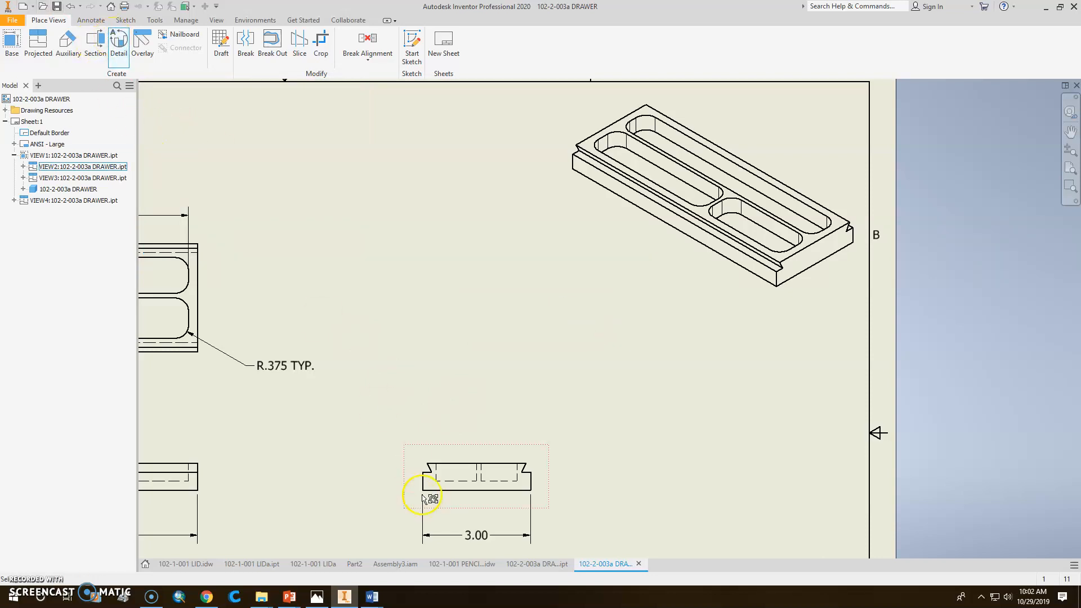
{"action": "left_click", "coordinate": [521, 470]}
{"action": "left_click", "coordinate": [519, 467]}
{"action": "left_click", "coordinate": [543, 441]}
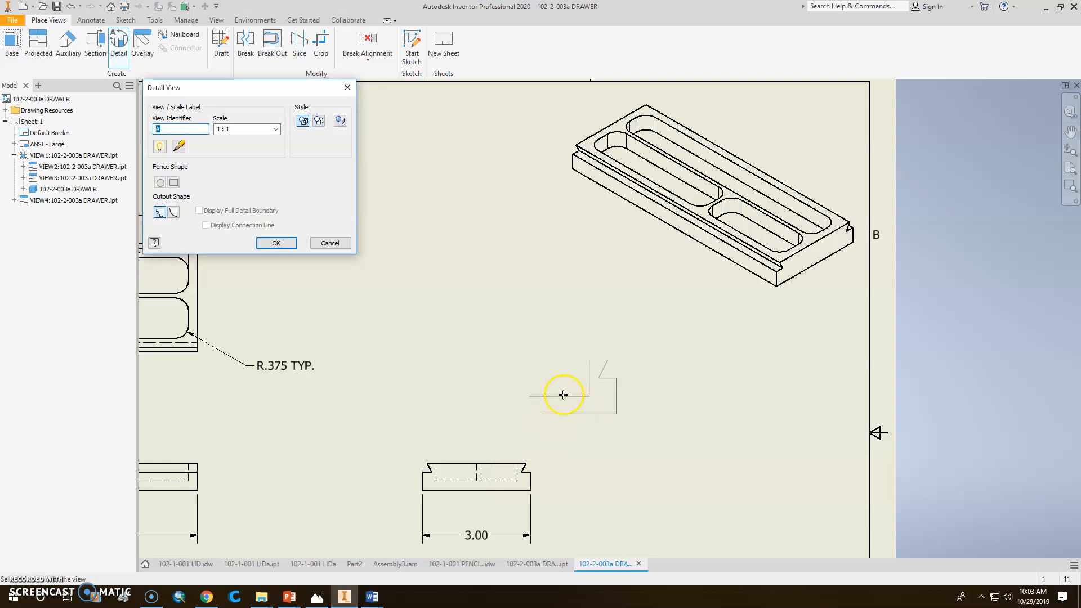
{"action": "left_click", "coordinate": [458, 304]}
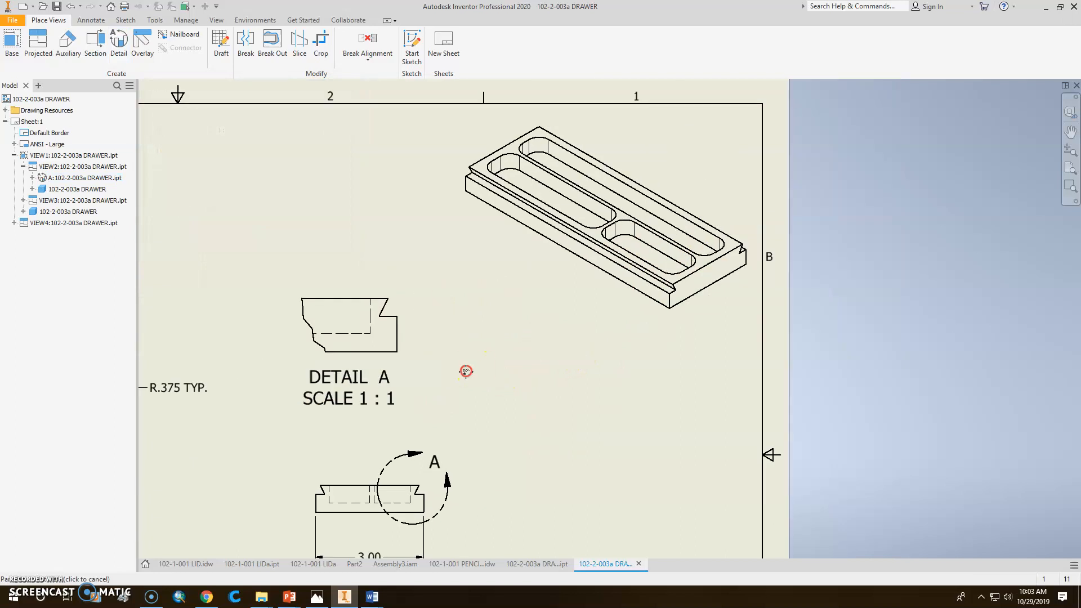
Dimension the dovetail notch's height in Detail A, placing the dimension to the right of the view
{"action": "scroll", "coordinate": [459, 383], "scroll_direction": "down", "scroll_amount": 2}
{"action": "left_click", "coordinate": [91, 19]}
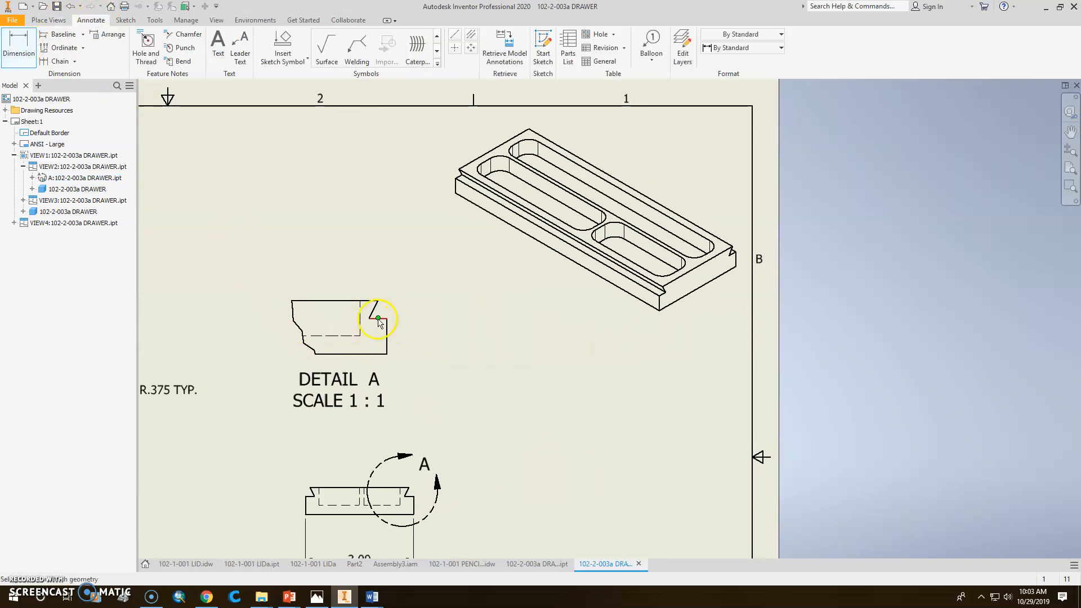
{"action": "scroll", "coordinate": [378, 321], "scroll_direction": "up", "scroll_amount": 5}
{"action": "left_click", "coordinate": [399, 317]}
{"action": "left_click", "coordinate": [352, 252]}
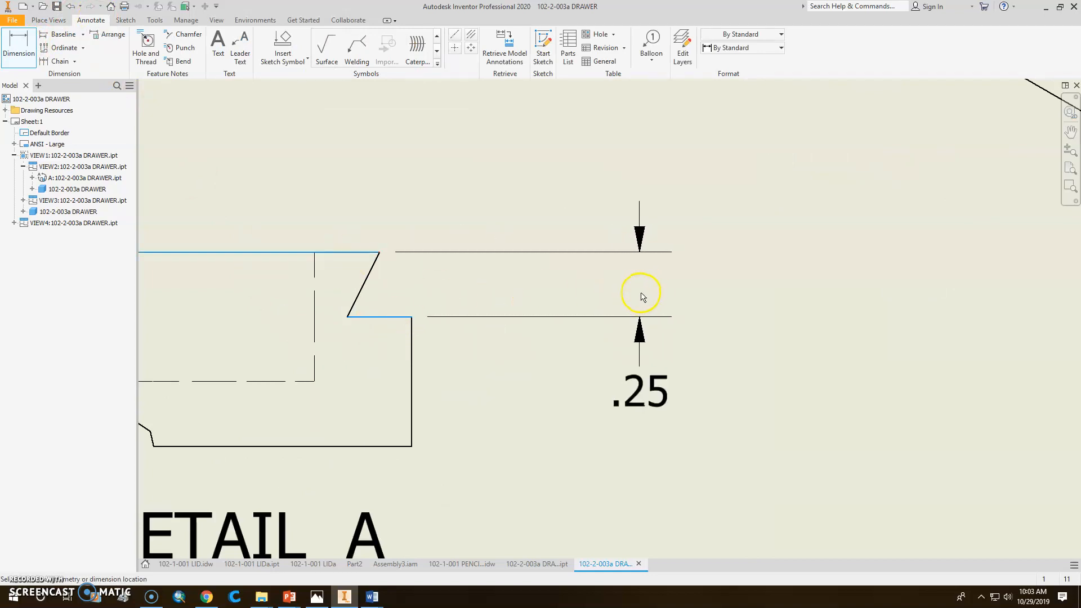
{"action": "left_click", "coordinate": [633, 298]}
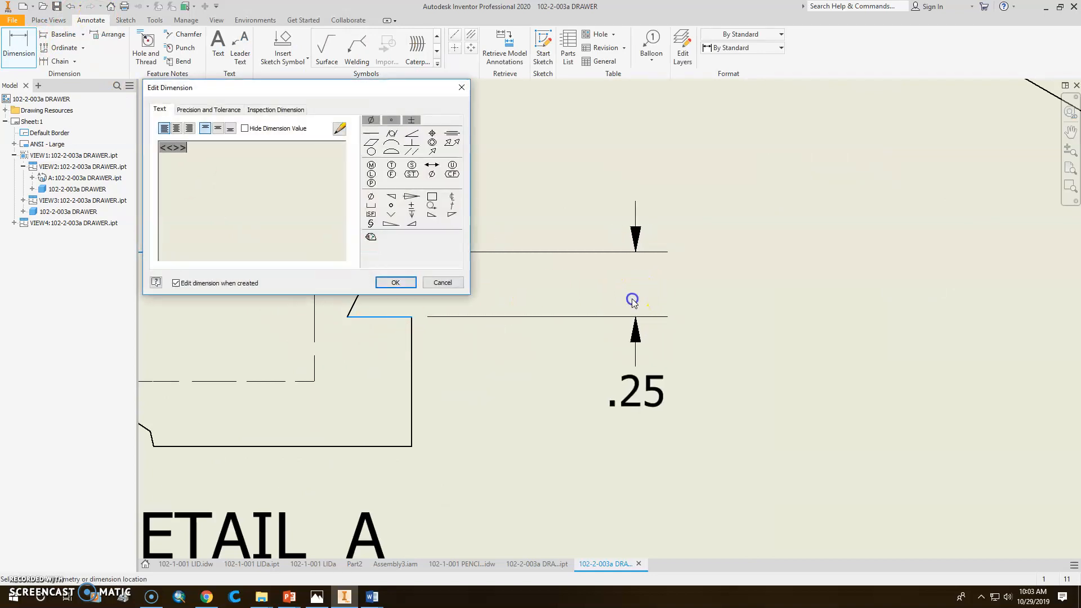
{"action": "left_click", "coordinate": [394, 281]}
Dimension the horizontal distance from the dovetail's upper tip to the right side edge, placed above Detail A
{"action": "left_click", "coordinate": [413, 327]}
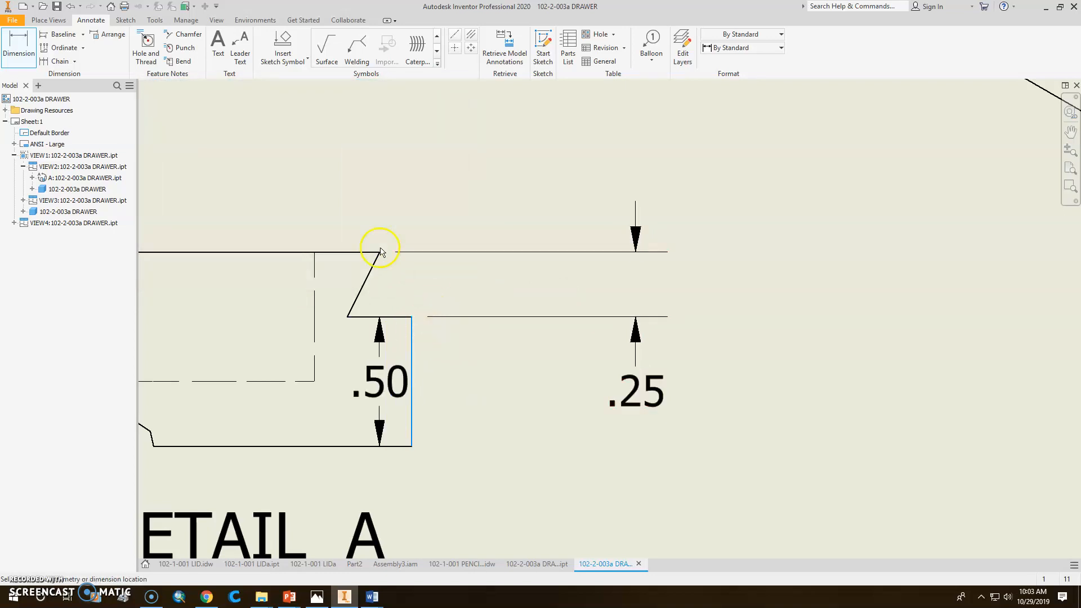
{"action": "left_click", "coordinate": [380, 251]}
{"action": "scroll", "coordinate": [458, 241], "scroll_direction": "up", "scroll_amount": 3}
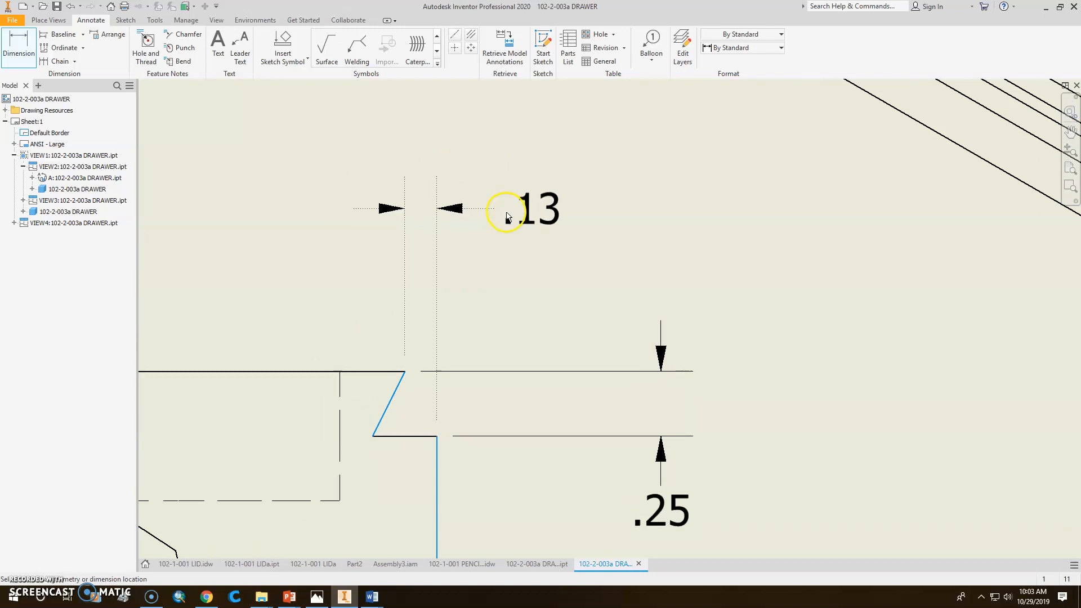
{"action": "left_click", "coordinate": [506, 214]}
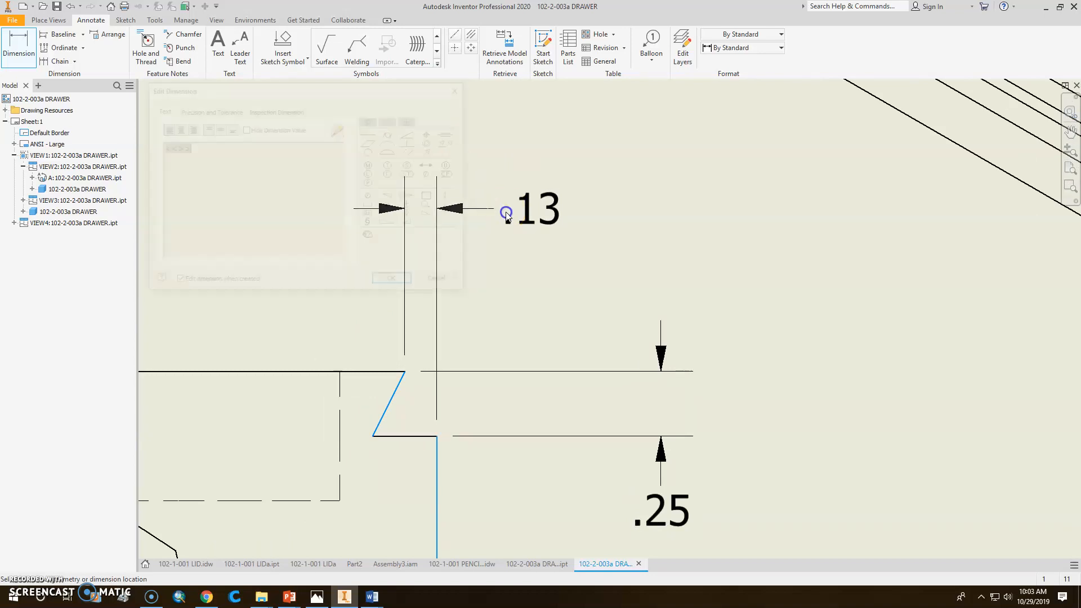
{"action": "left_click", "coordinate": [395, 282]}
Dimension the notch ledge's width in Detail A, placing it above the dovetail tip dimension
{"action": "left_click", "coordinate": [397, 437]}
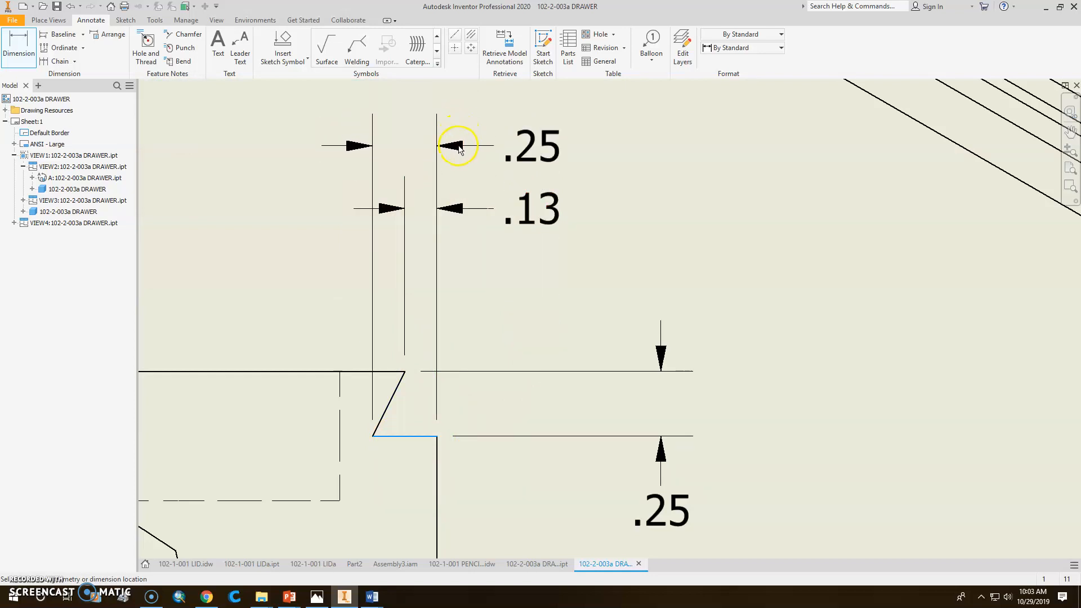
{"action": "left_click", "coordinate": [459, 156]}
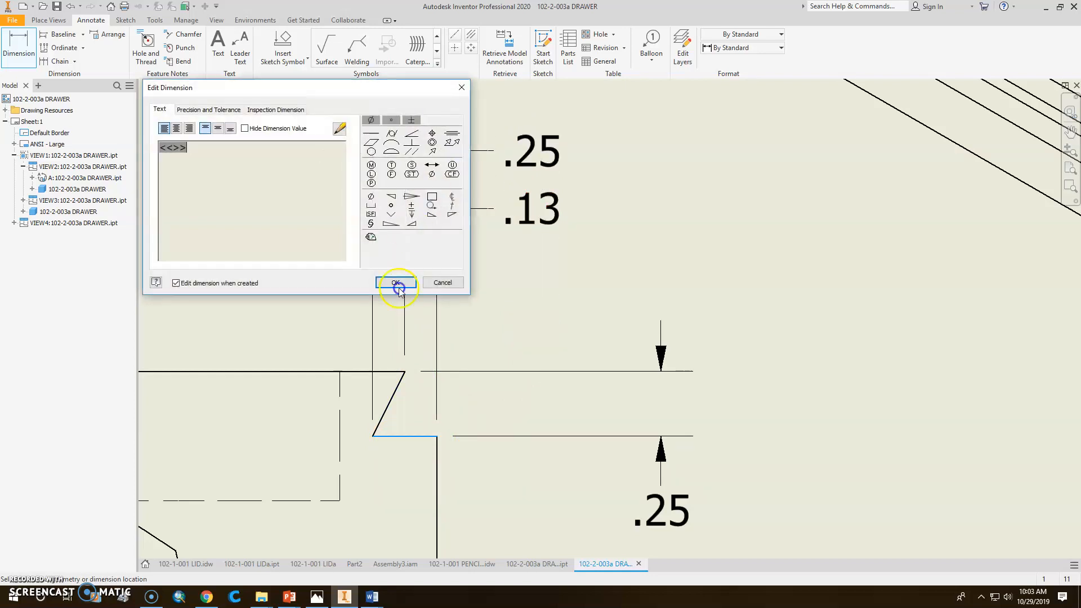
{"action": "left_click", "coordinate": [397, 283]}
Set the precision of Detail A's dovetail tip dimension to three decimal places
{"action": "right_click", "coordinate": [549, 211]}
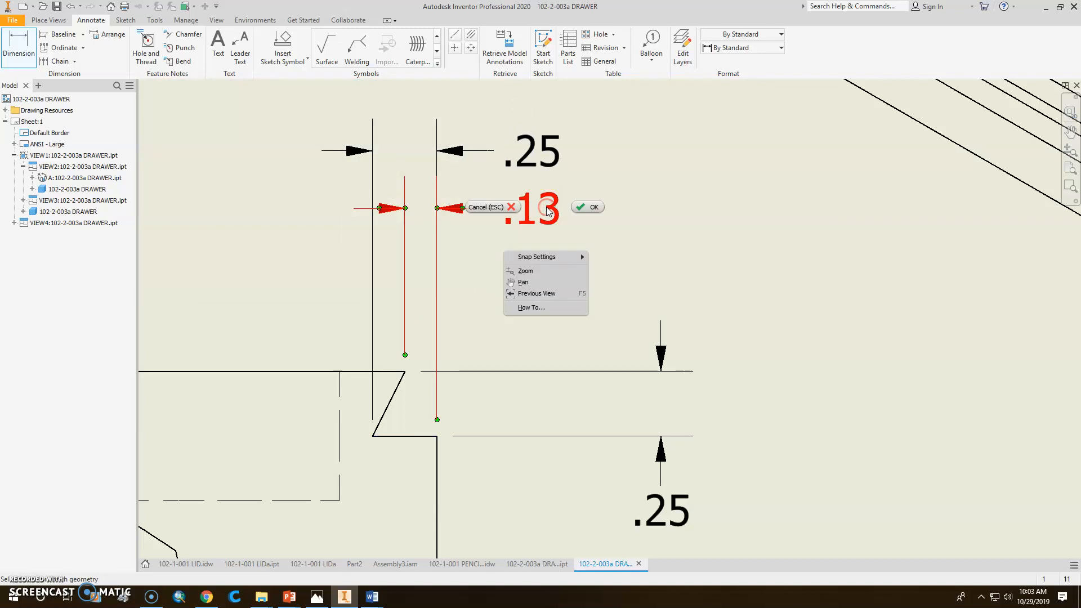
{"action": "left_click", "coordinate": [594, 207]}
{"action": "right_click", "coordinate": [552, 211]}
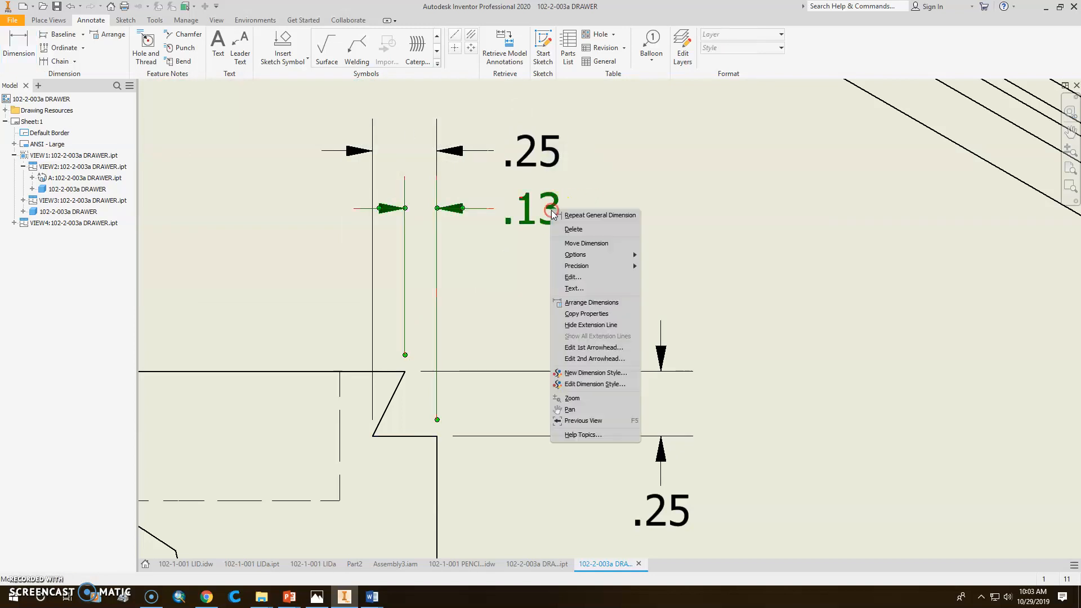
{"action": "mouse_move", "coordinate": [608, 274]}
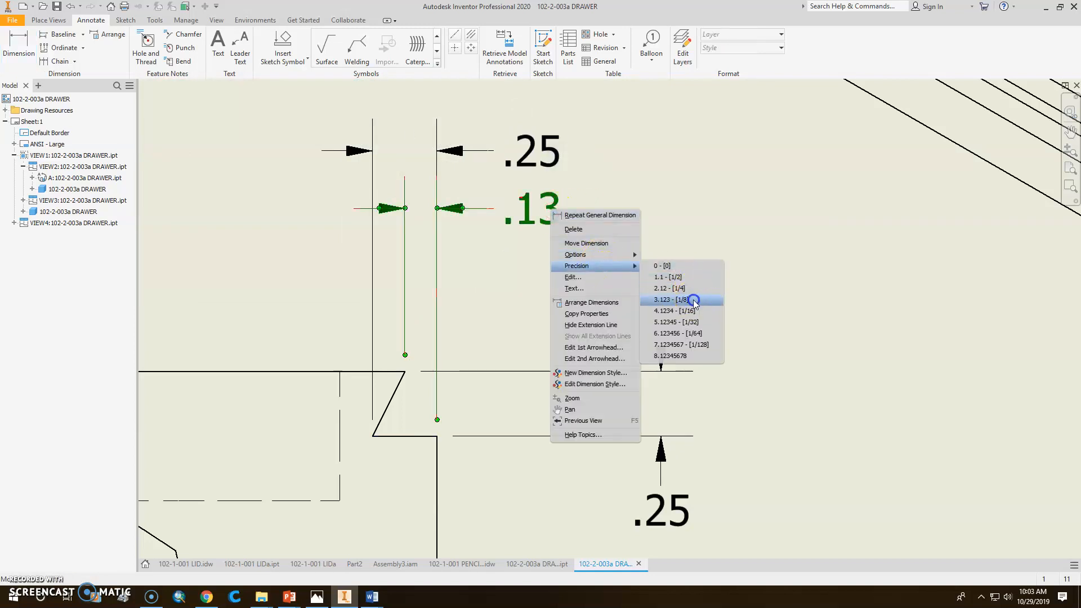
{"action": "left_click", "coordinate": [694, 302]}
Save the drawing as 102-2-003a DRAWER.idw
{"action": "scroll", "coordinate": [538, 363], "scroll_direction": "up", "scroll_amount": 2}
{"action": "scroll", "coordinate": [536, 343], "scroll_direction": "up", "scroll_amount": 2}
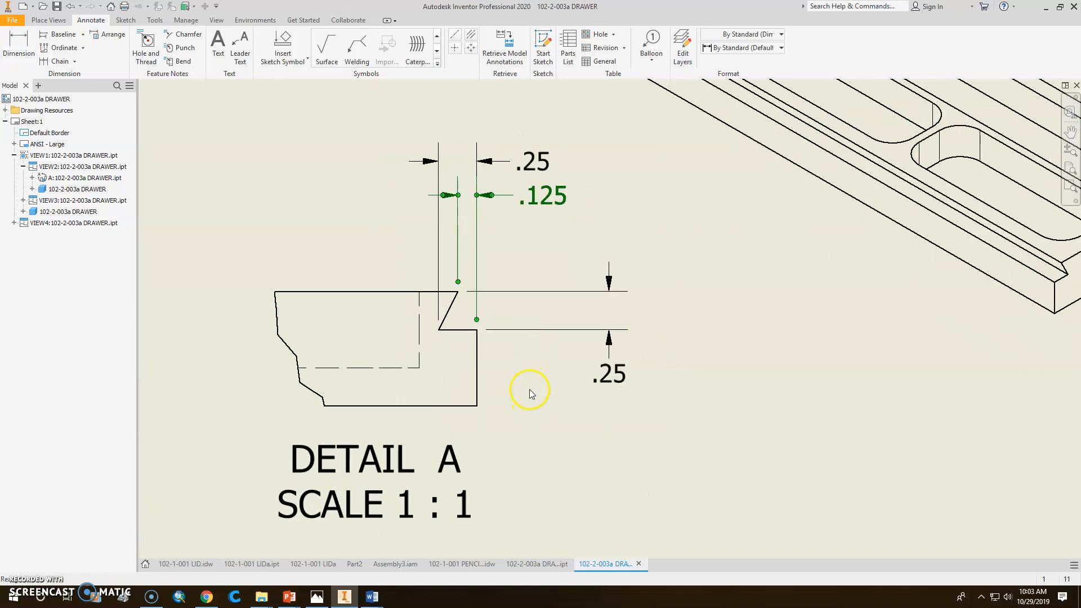
{"action": "scroll", "coordinate": [518, 380], "scroll_direction": "up", "scroll_amount": 2}
{"action": "middle_click_drag", "start_coordinate": [511, 374], "coordinate": [568, 338]}
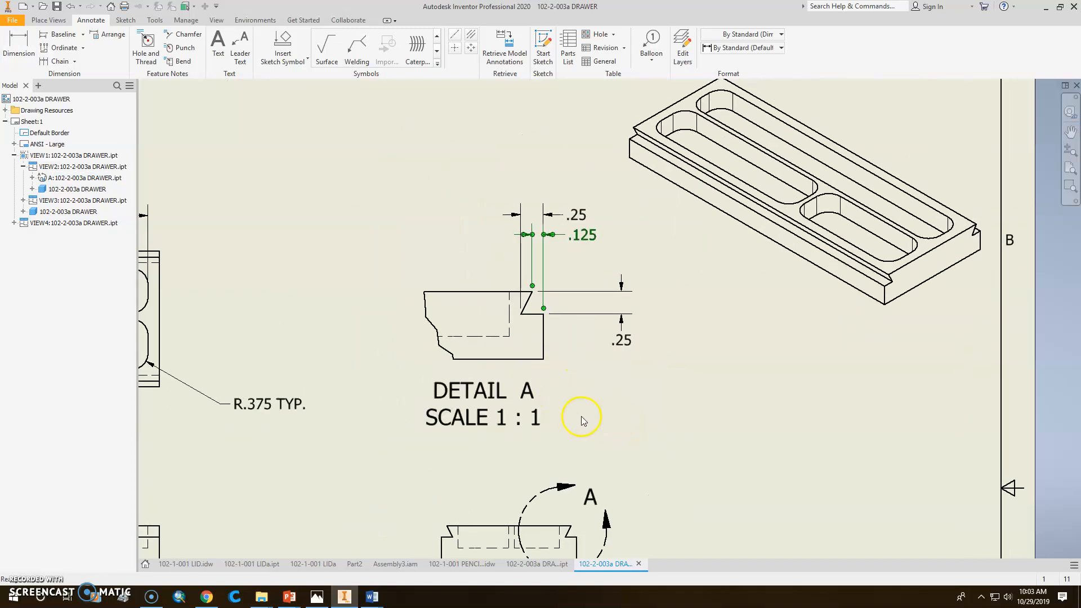
{"action": "scroll", "coordinate": [604, 381], "scroll_direction": "up", "scroll_amount": 2}
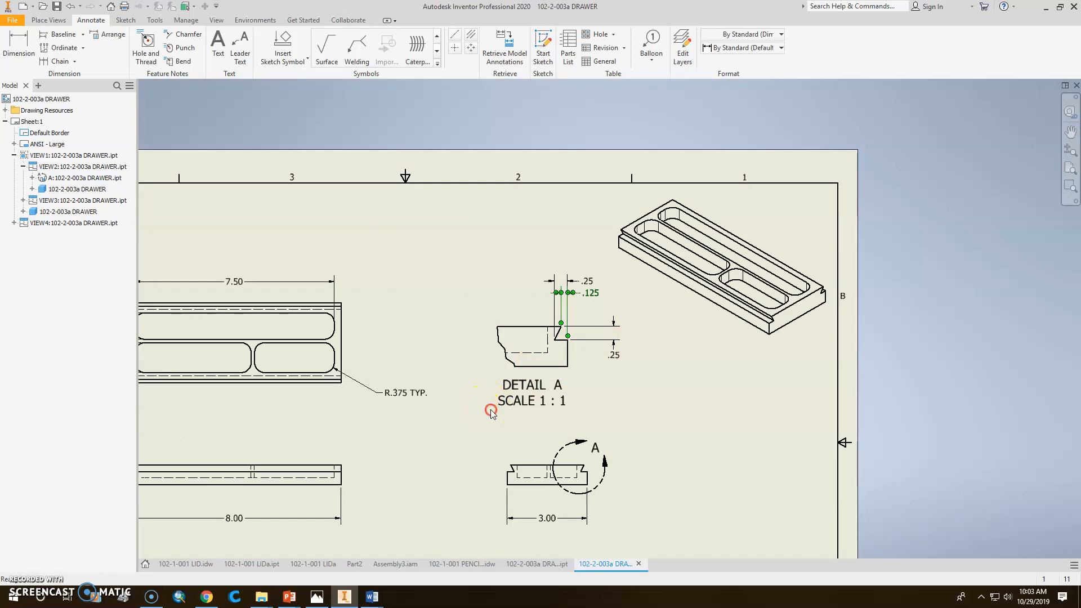
{"action": "middle_click_drag", "start_coordinate": [491, 411], "coordinate": [595, 343]}
{"action": "scroll", "coordinate": [551, 370], "scroll_direction": "up", "scroll_amount": 2}
{"action": "middle_click_drag", "start_coordinate": [549, 371], "coordinate": [582, 369]}
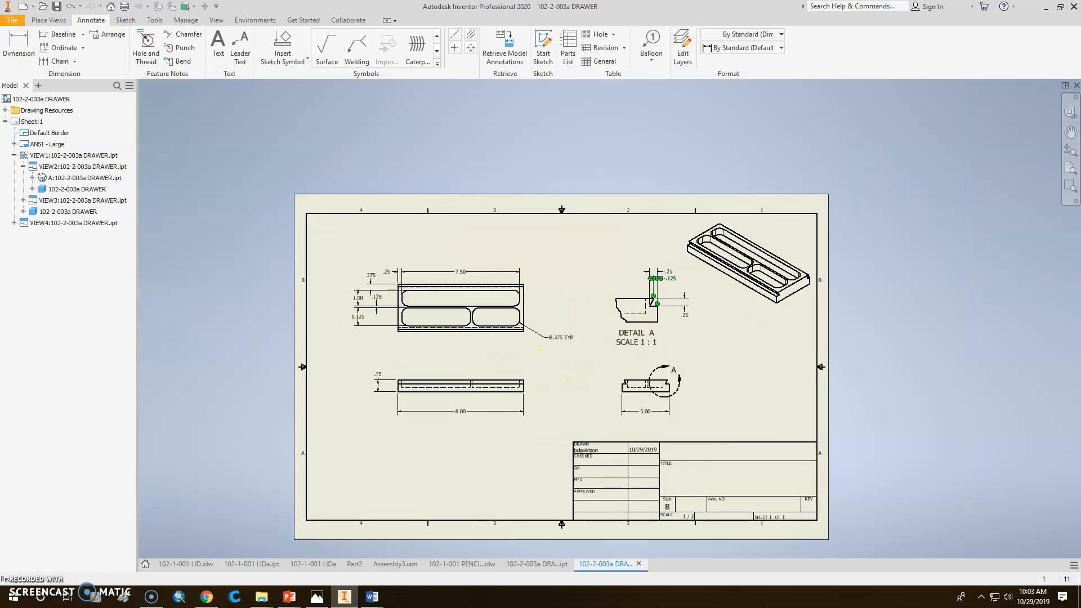
{"action": "left_click", "coordinate": [58, 7]}
{"action": "left_click", "coordinate": [498, 388]}
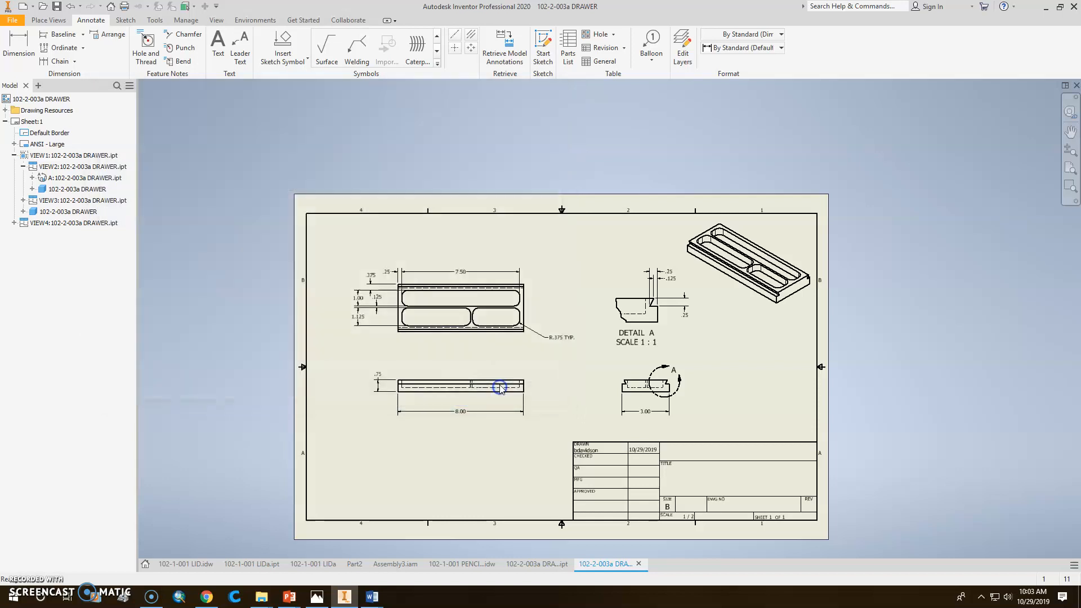
In the drawing's iProperties, set the title to DRAWER and the company to iSTEM FOUNDATIONS
{"action": "left_click", "coordinate": [12, 20]}
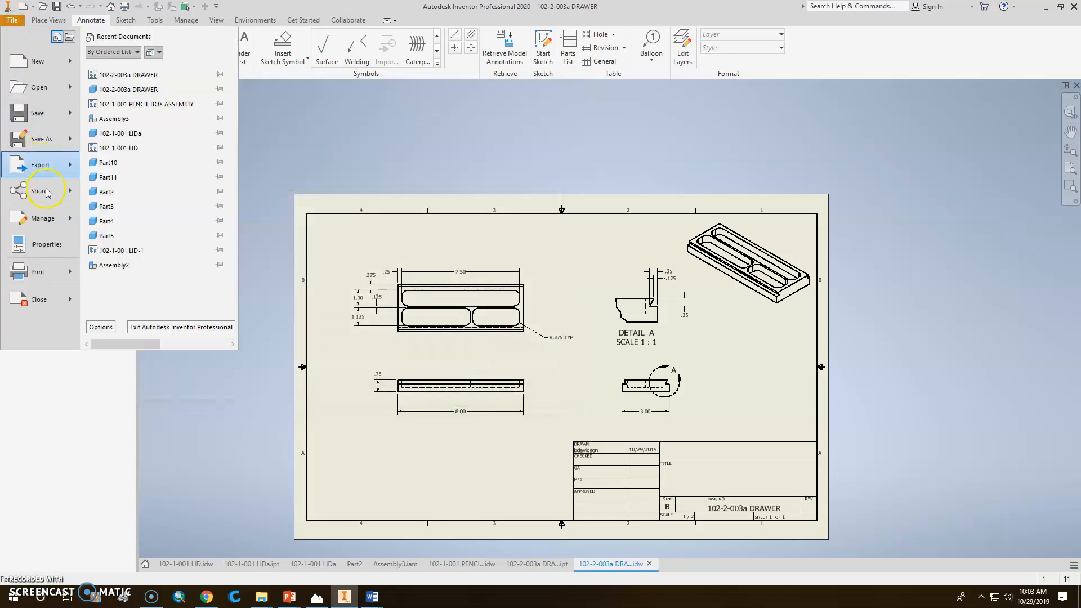
{"action": "left_click", "coordinate": [56, 246]}
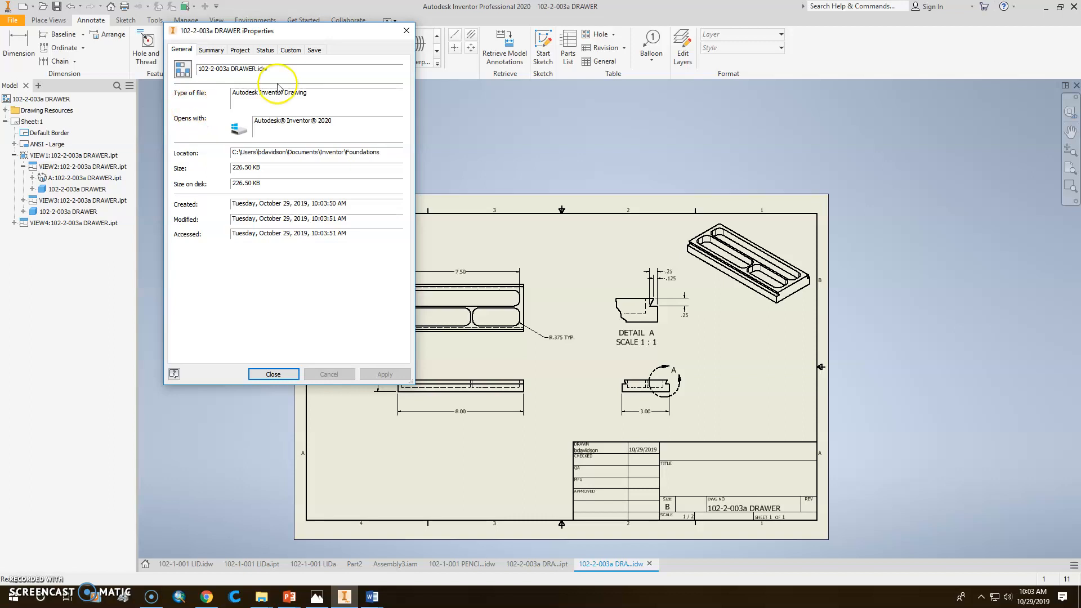
{"action": "left_click", "coordinate": [212, 49]}
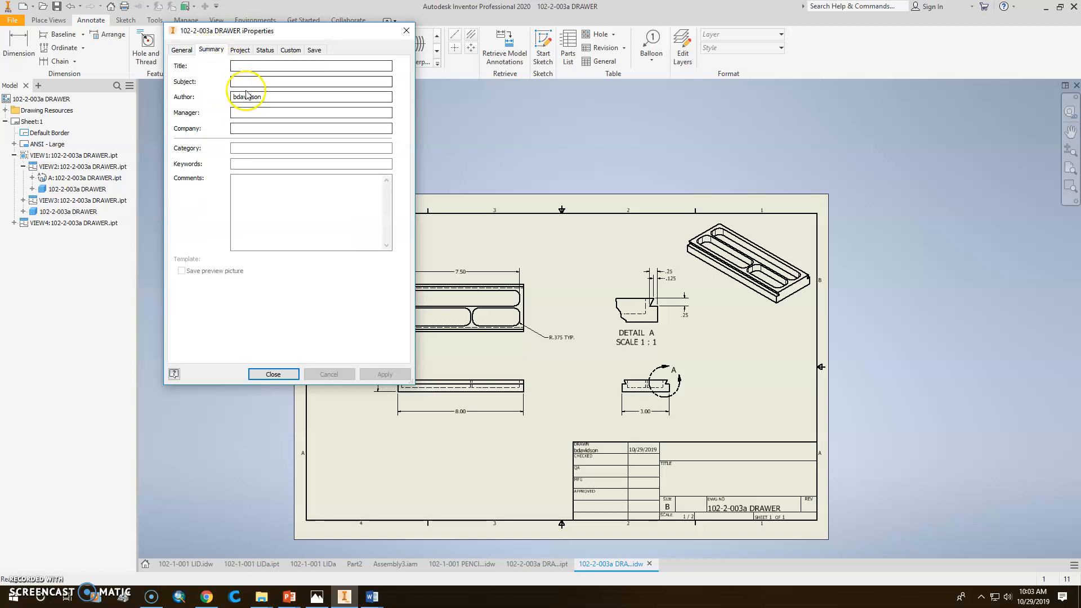
{"action": "left_click", "coordinate": [251, 66]}
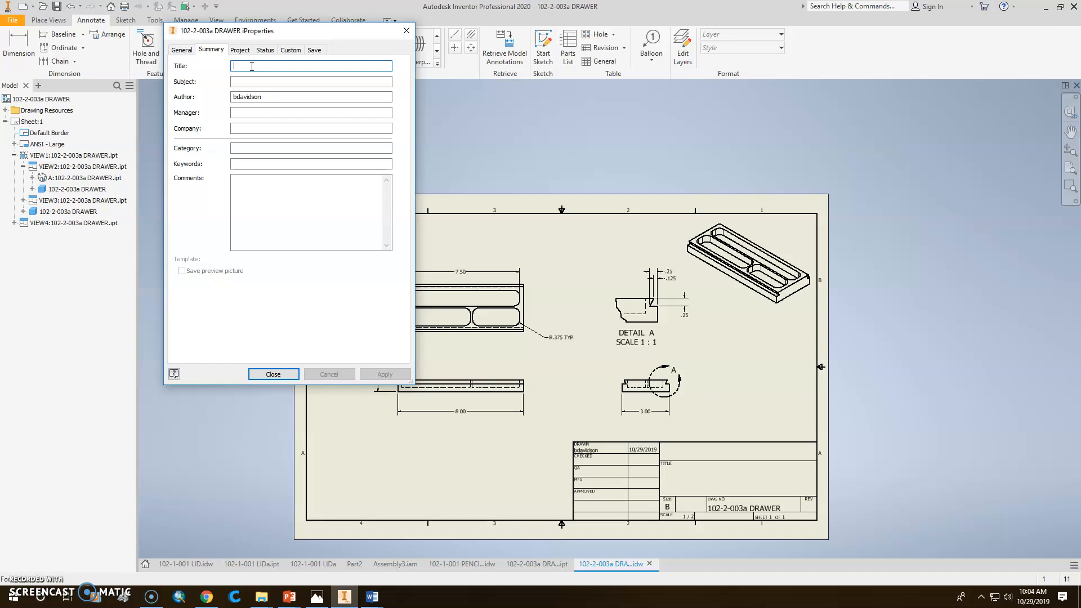
{"action": "type", "text": "dra"}
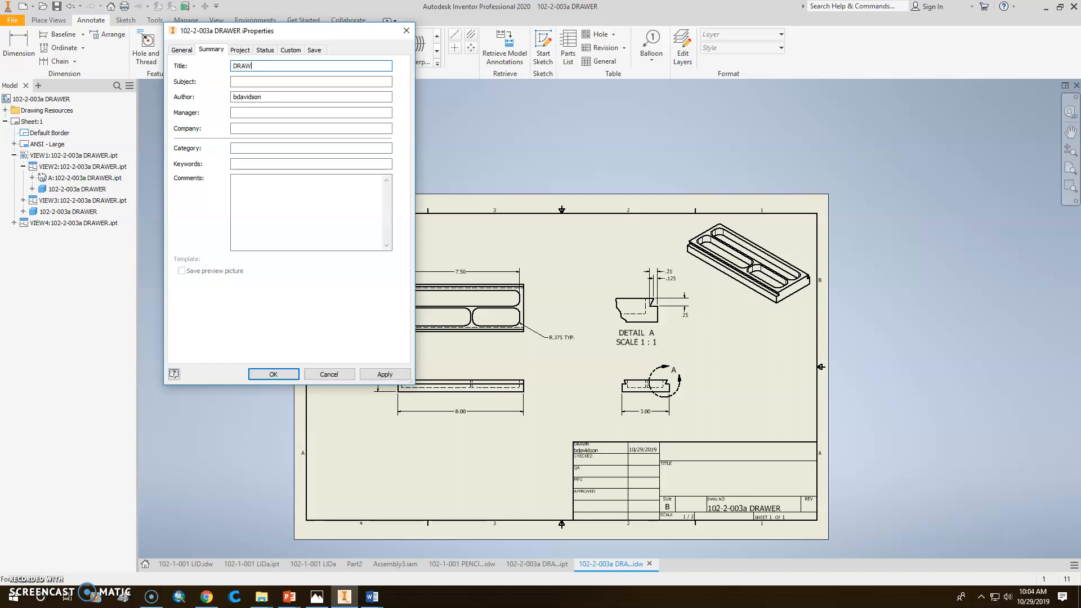
{"action": "left_click", "coordinate": [246, 128]}
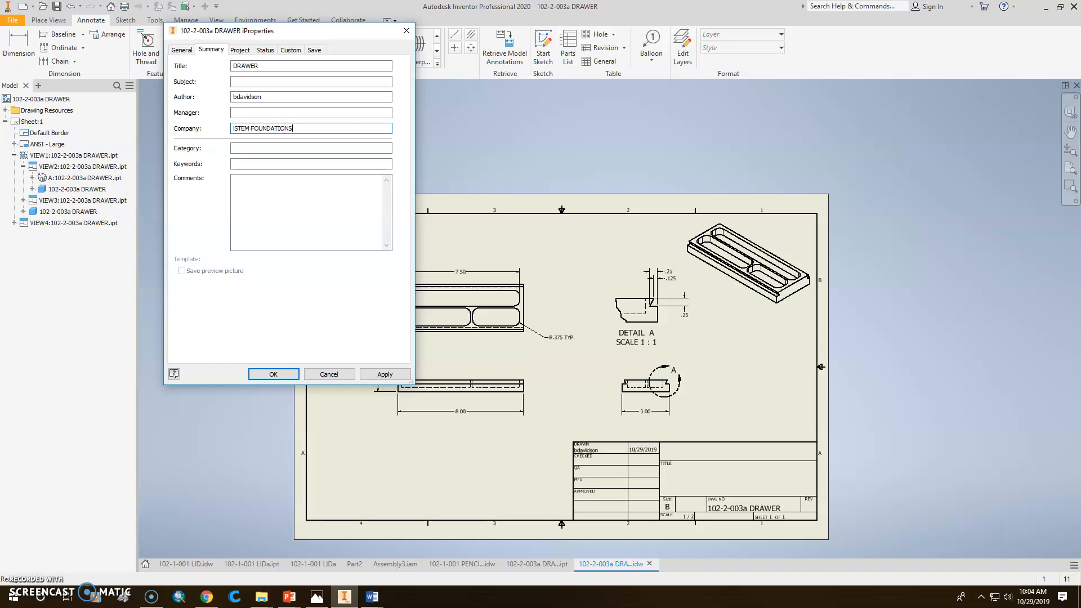
Set the part number to 102-2-003 and the description to DRAWER, and apply the iProperties to the title block
{"action": "left_click", "coordinate": [239, 49]}
{"action": "left_click", "coordinate": [312, 100]}
{"action": "left_click", "coordinate": [316, 96]}
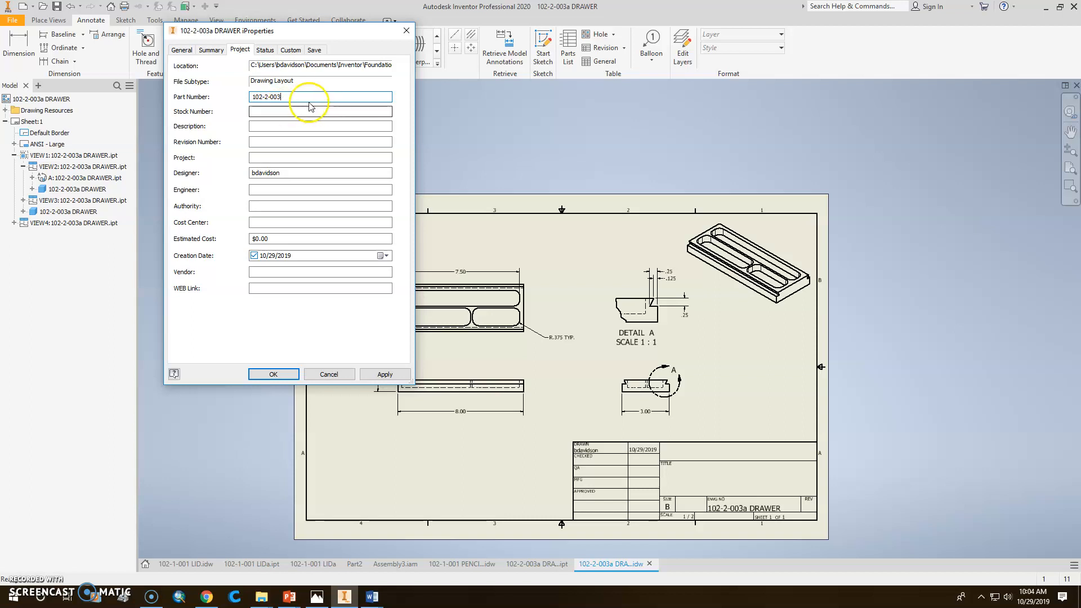
{"action": "left_click", "coordinate": [263, 125]}
{"action": "type", "text": "DRAWER"}
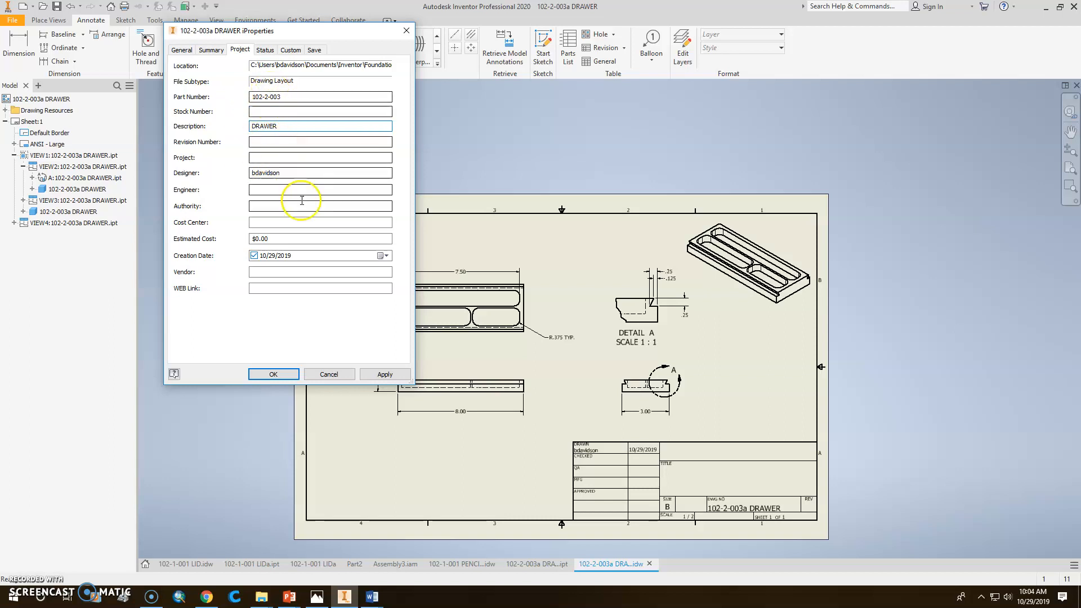
{"action": "left_click", "coordinate": [387, 375]}
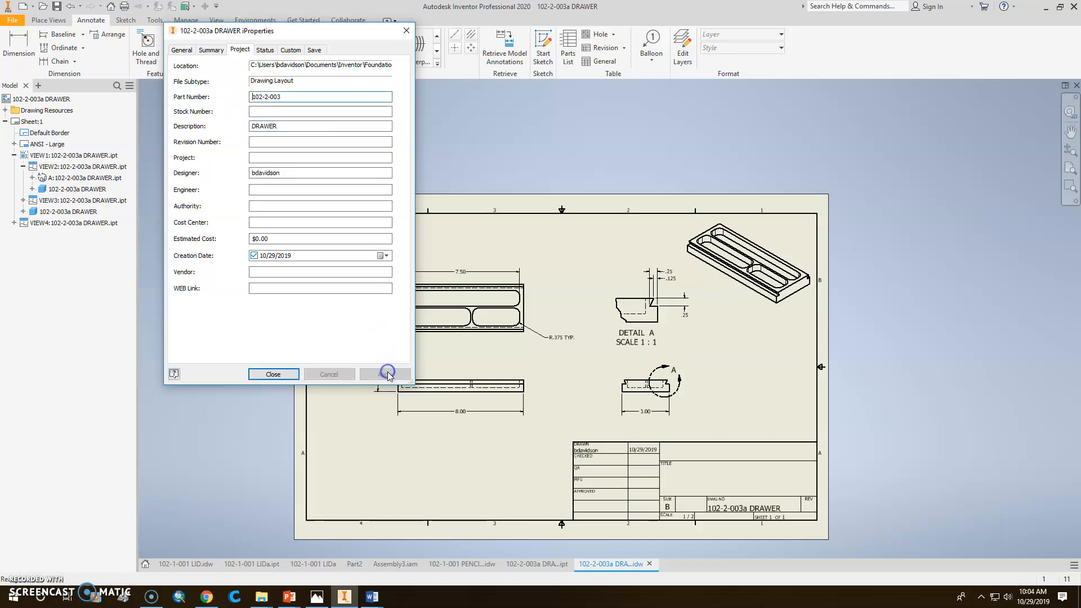
{"action": "left_click", "coordinate": [284, 376]}
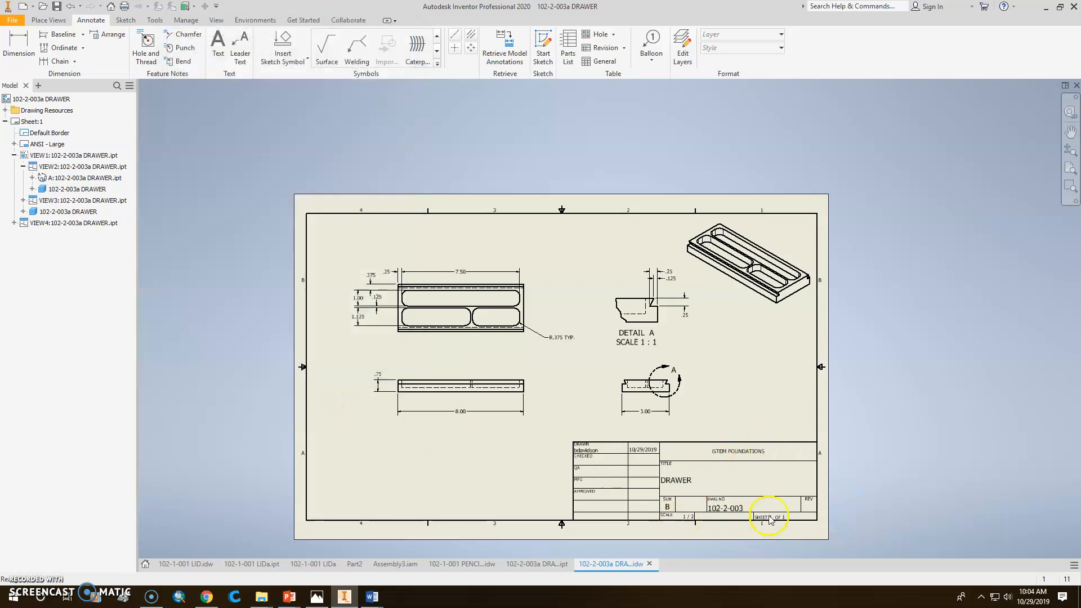
{"action": "middle_click_drag", "start_coordinate": [903, 362], "coordinate": [898, 359]}
{"action": "middle_click", "coordinate": [899, 361]}
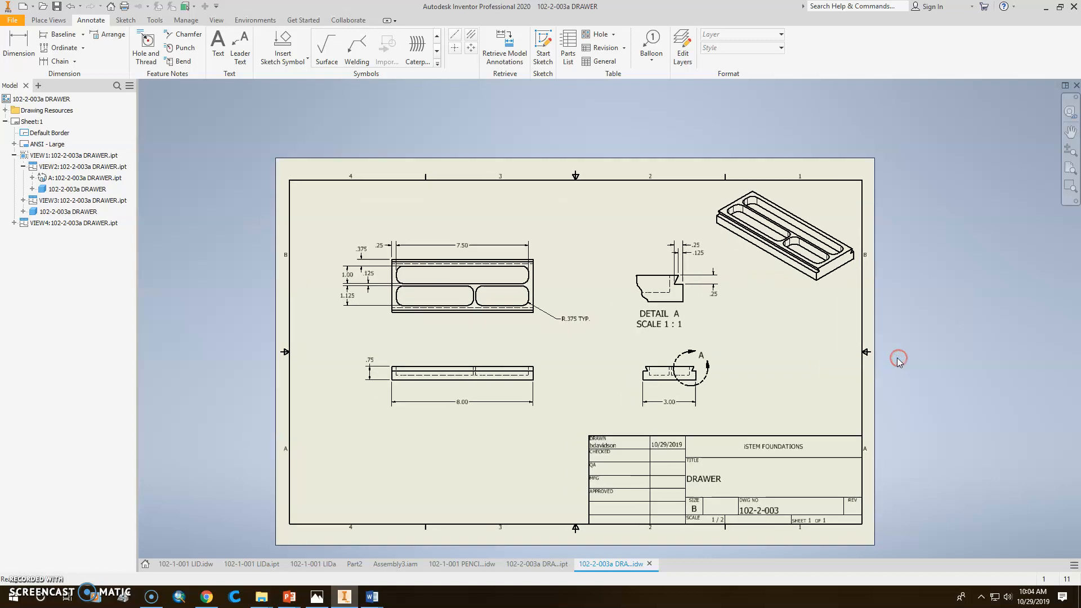